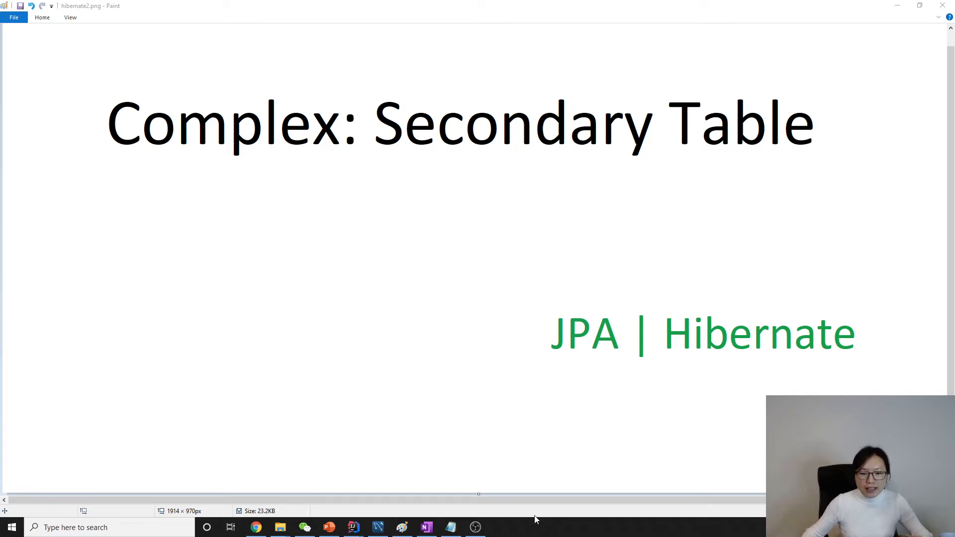
# Step: Create a new Java class named Student in the secondarytable package
pyautogui.click(353, 529)
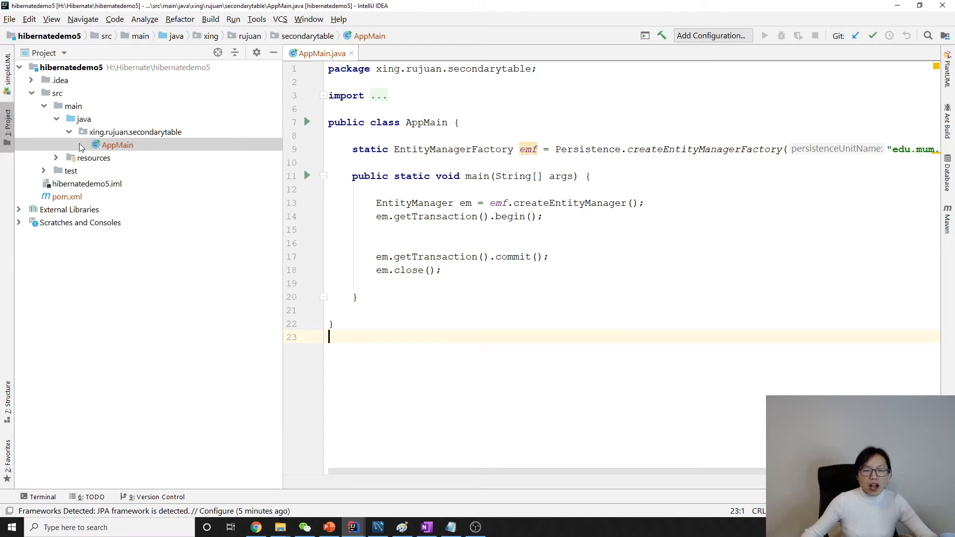
pyautogui.click(140, 132)
pyautogui.rightClick(139, 133)
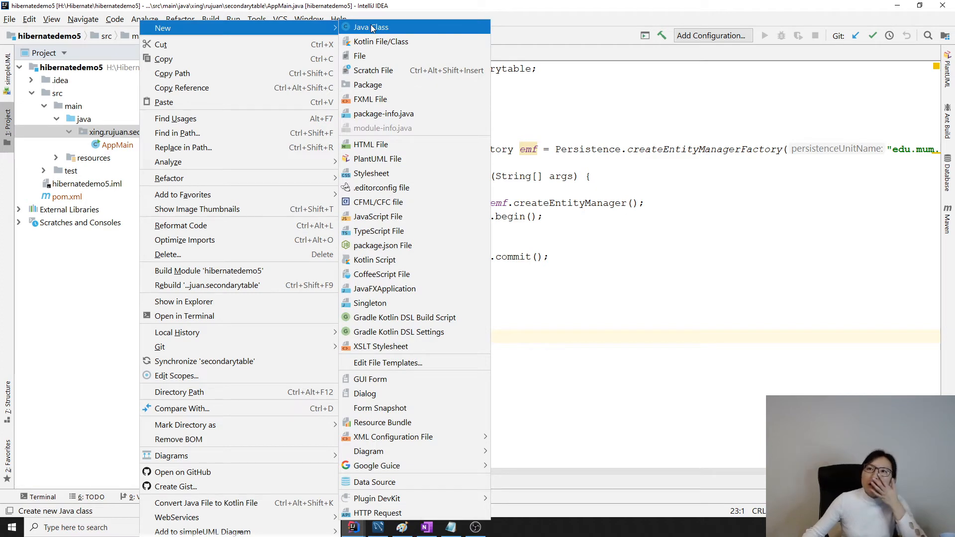
pyautogui.click(371, 28)
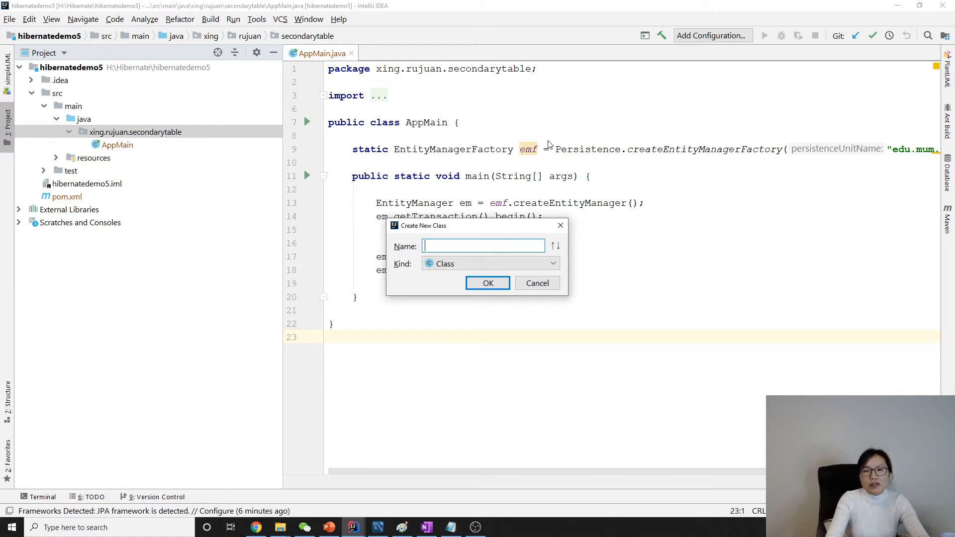
pyautogui.write('Student')
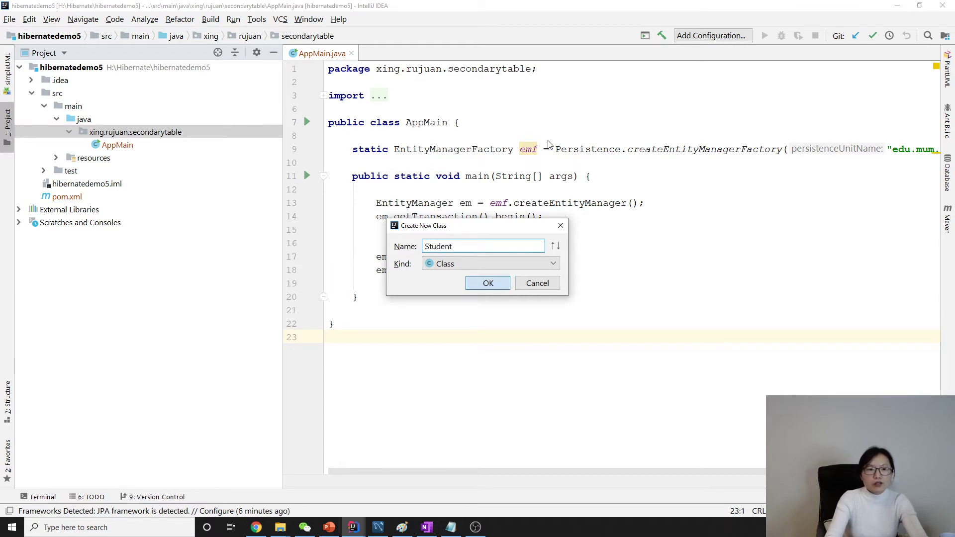
pyautogui.press('Return')
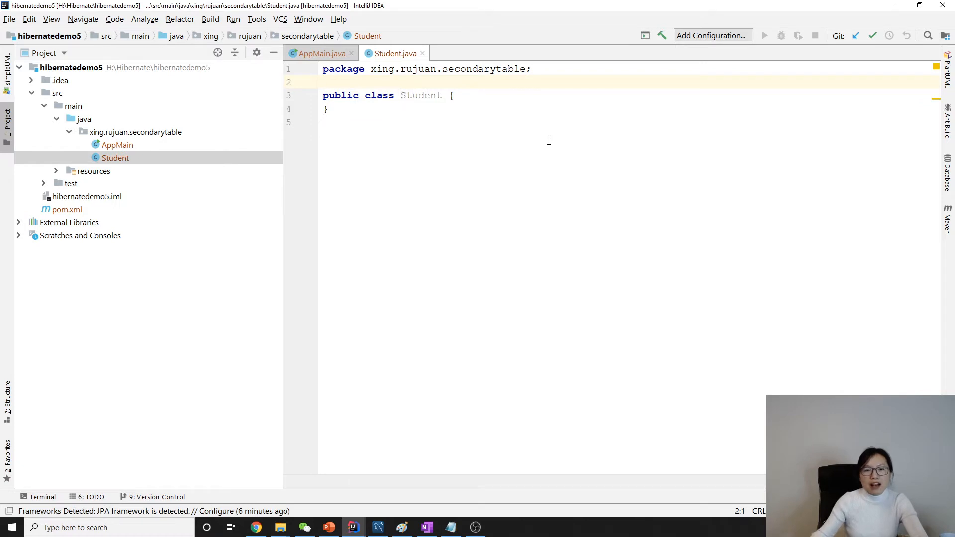
pyautogui.click(482, 98)
pyautogui.press('Return')
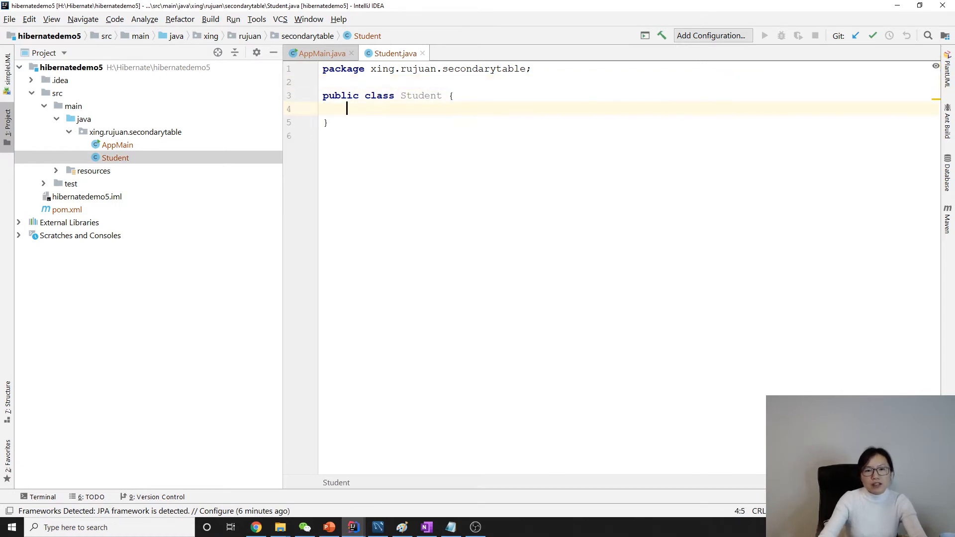
pyautogui.press('Return')
pyautogui.write('priv')
pyautogui.press('Return')
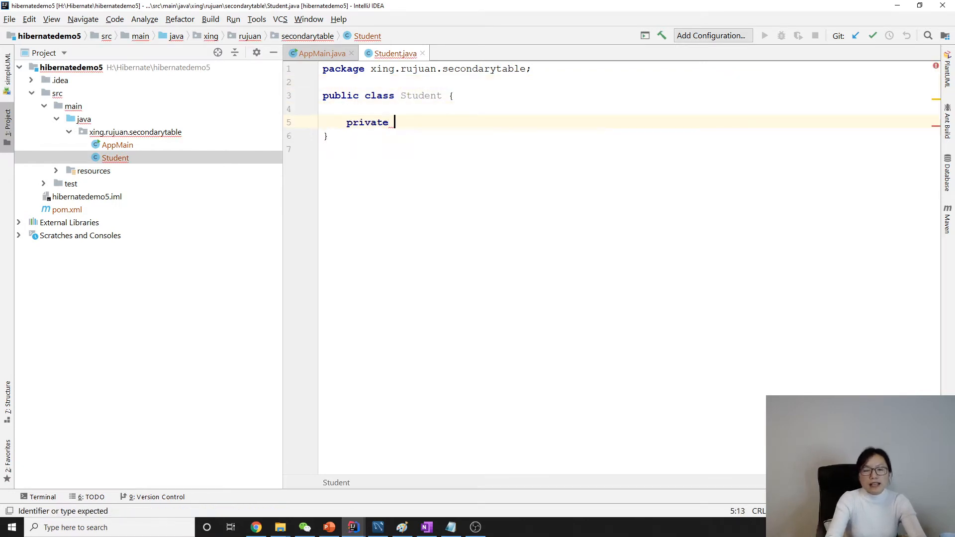
pyautogui.write('ong id')
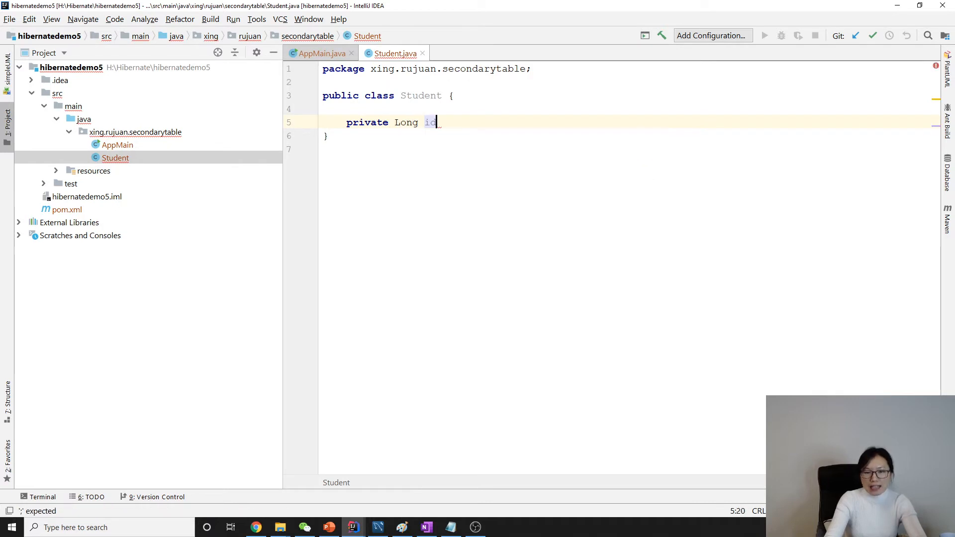
pyautogui.write(';')
pyautogui.press('Up')
pyautogui.write('@Id')
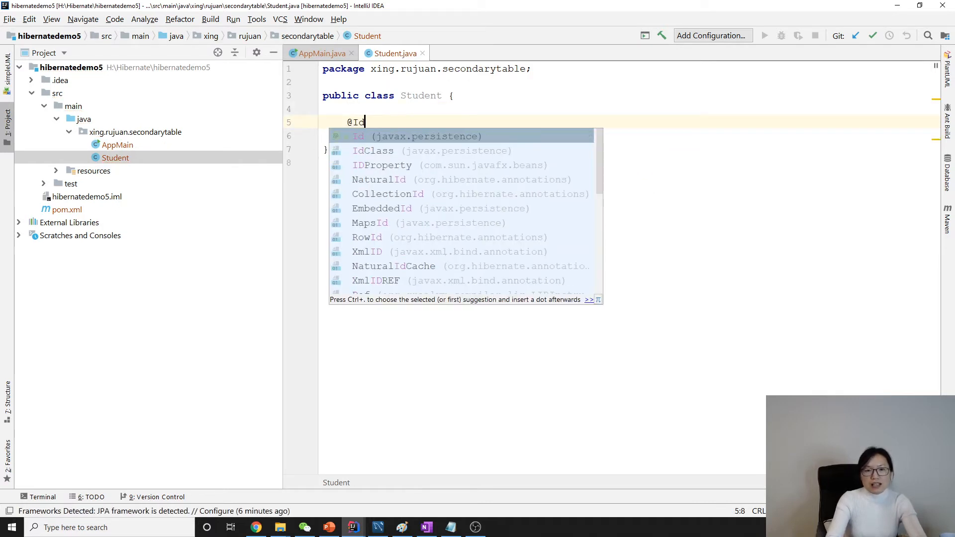
pyautogui.press('Return')
pyautogui.press('Down')
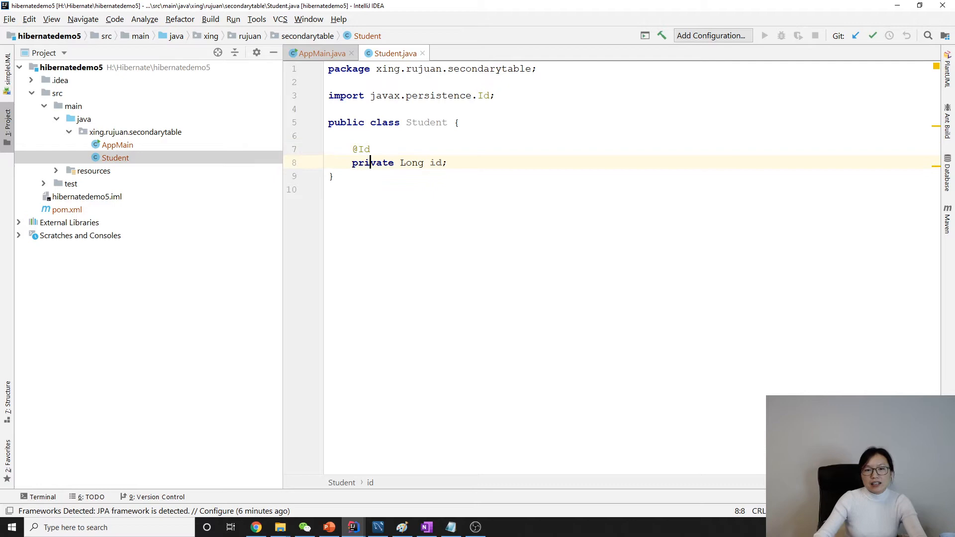
pyautogui.press('Right')
pyautogui.press('Right')
pyautogui.press('Right')
pyautogui.press('Right')
pyautogui.press('Right')
pyautogui.press('Right')
pyautogui.press('Right')
pyautogui.press('Right')
pyautogui.press('Right')
pyautogui.press('Right')
pyautogui.press('Right')
pyautogui.press('Right')
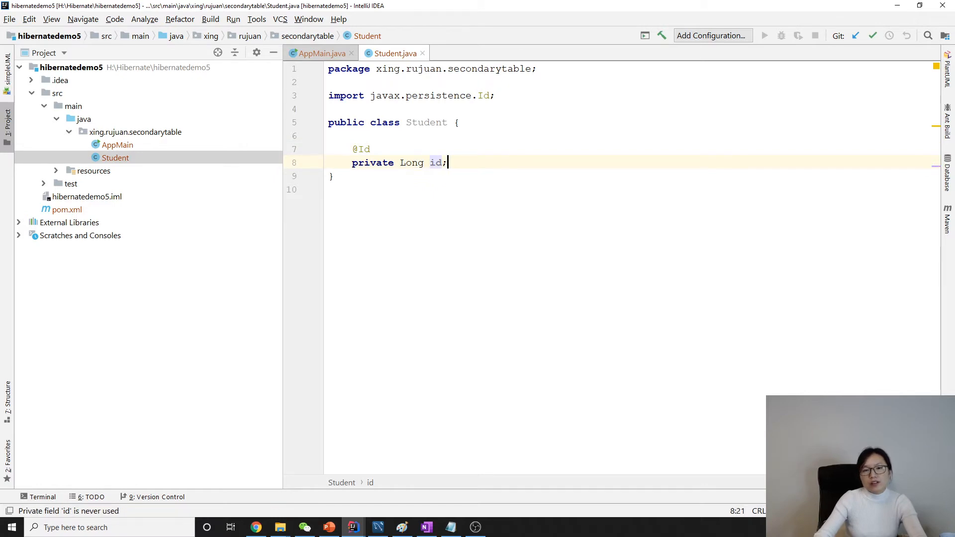
pyautogui.press('Return')
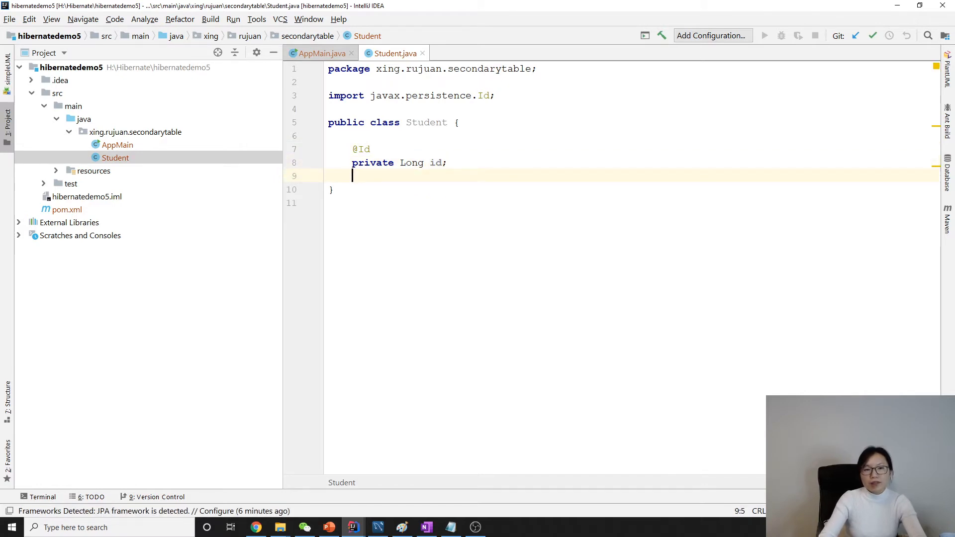
pyautogui.press('Up')
pyautogui.press('Up')
pyautogui.press('Right')
pyautogui.press('Right')
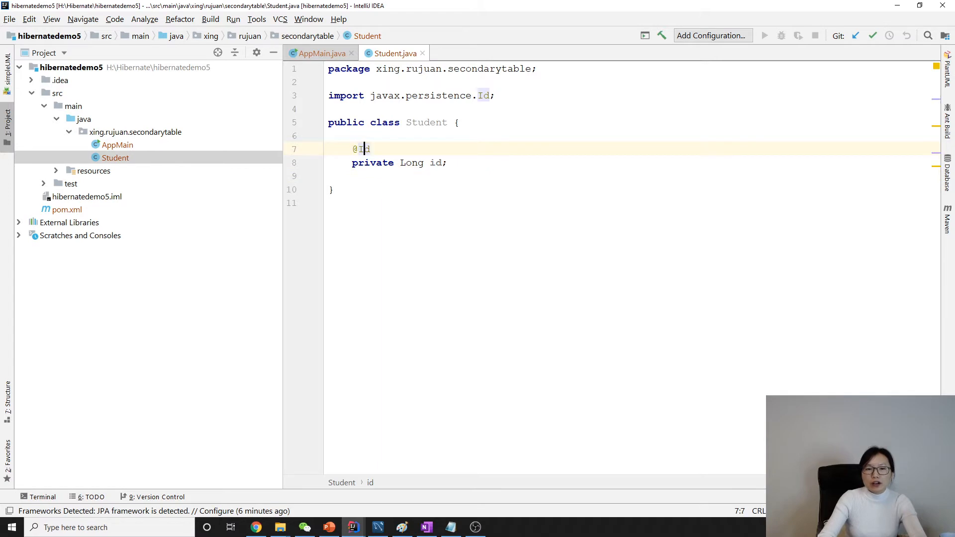
pyautogui.press('Right')
pyautogui.press('Return')
pyautogui.write('@Gem')
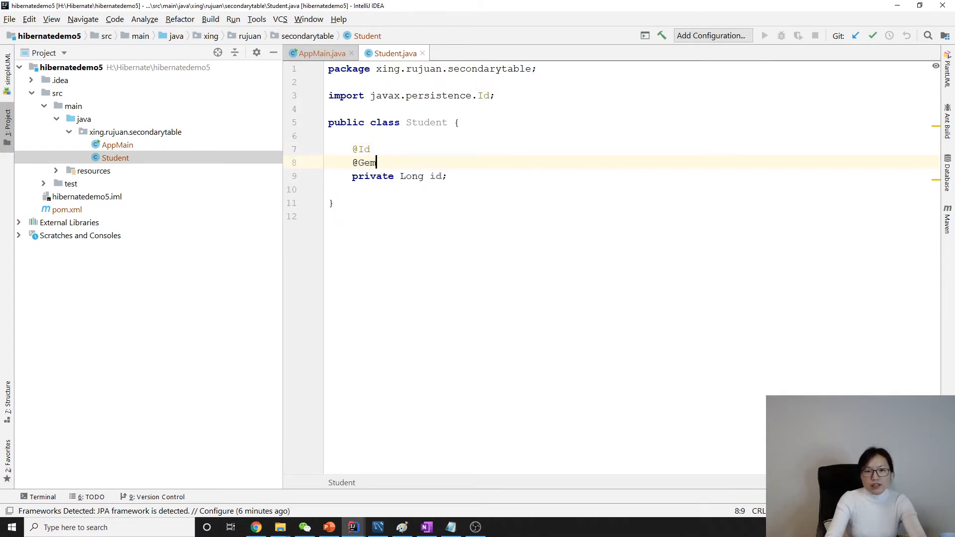
pyautogui.press('BackSpace')
pyautogui.write('n')
pyautogui.press('Return')
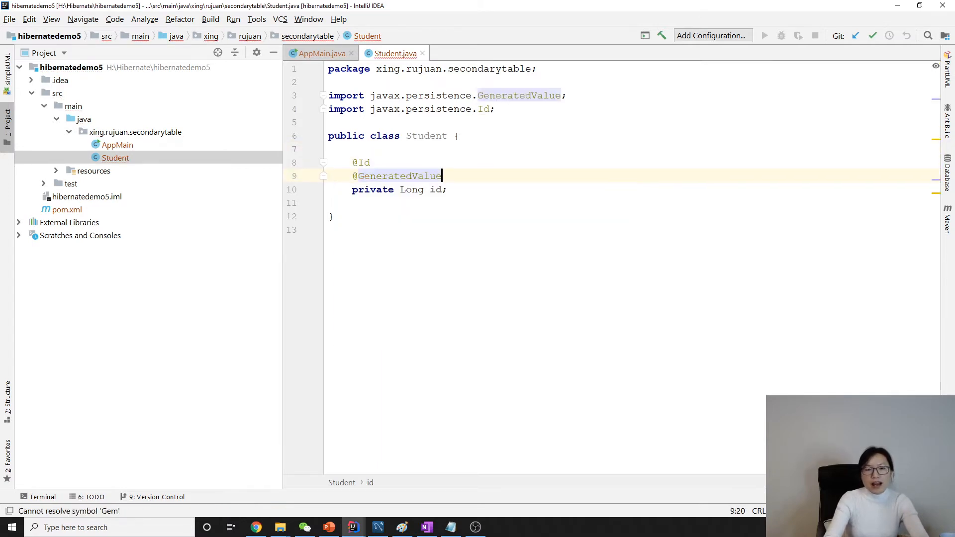
pyautogui.press('Down')
pyautogui.press('End')
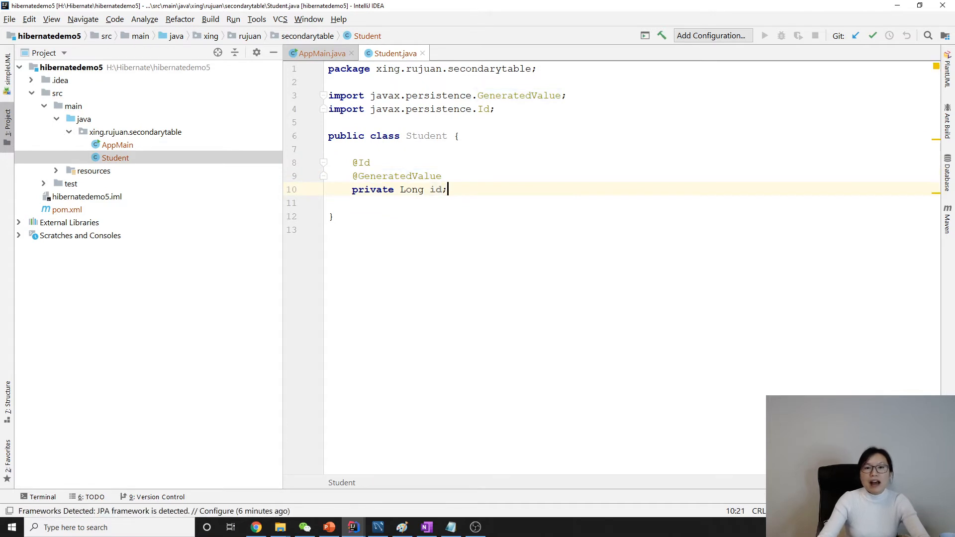
# Step: Declare private String ssn, firstName and lastName fields in Student
pyautogui.press('Return')
pyautogui.press('Return')
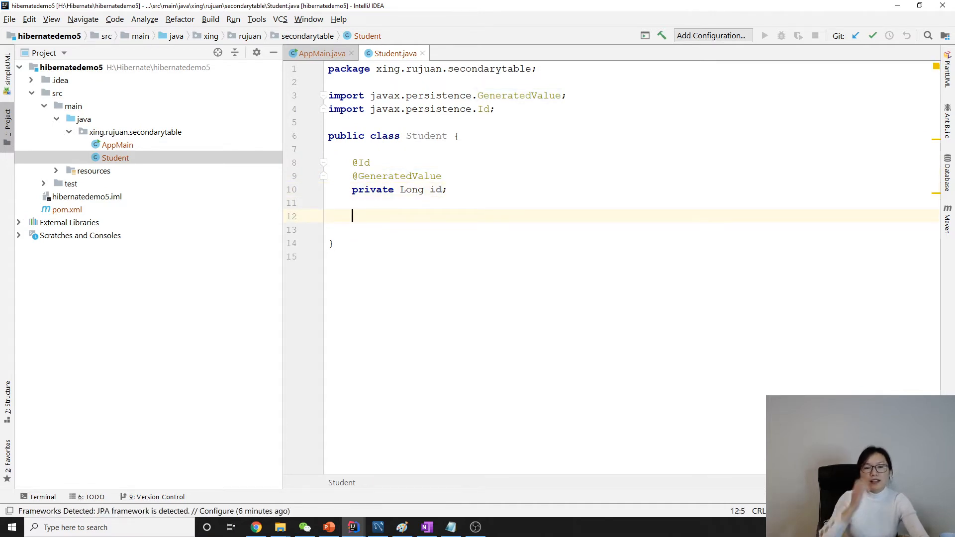
pyautogui.write('privat')
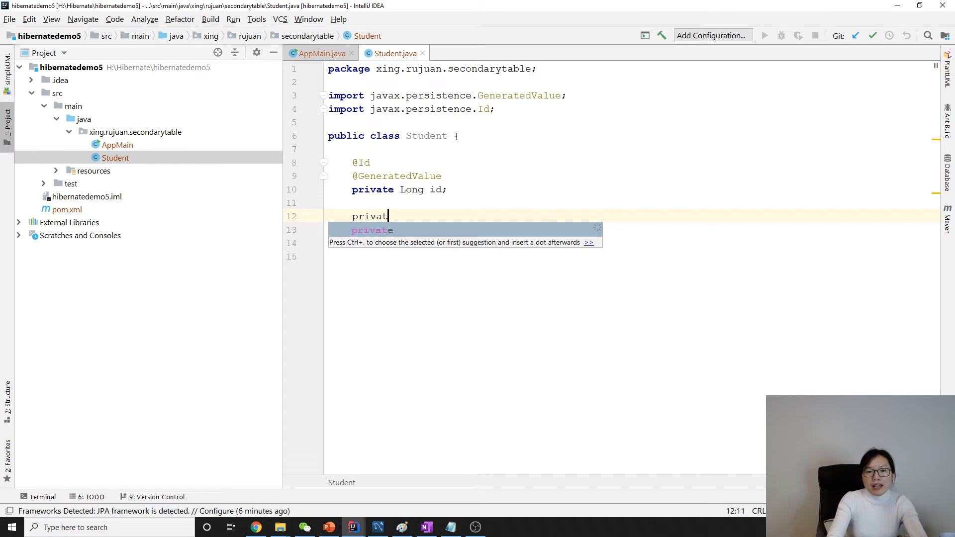
pyautogui.write('e String ')
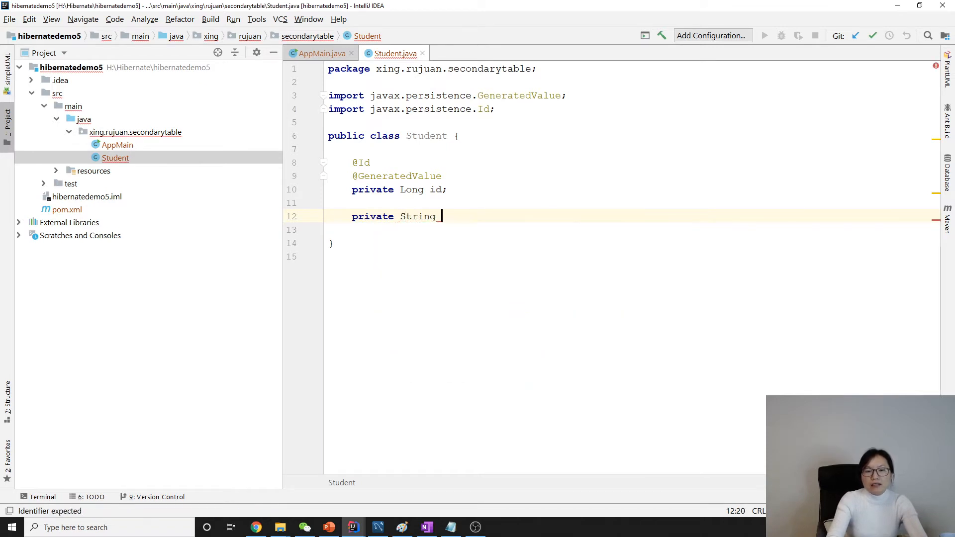
pyautogui.write('ssn;')
pyautogui.press('Return')
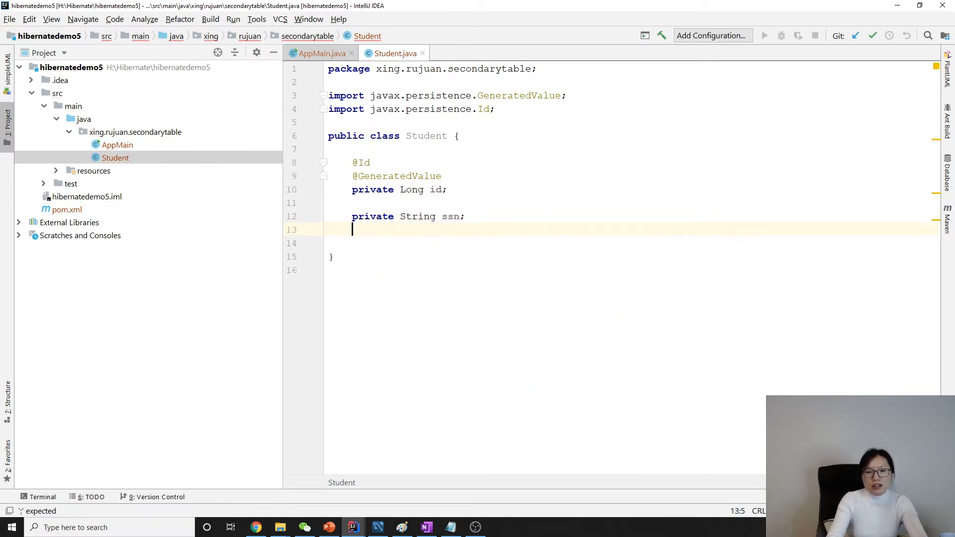
pyautogui.write('private St')
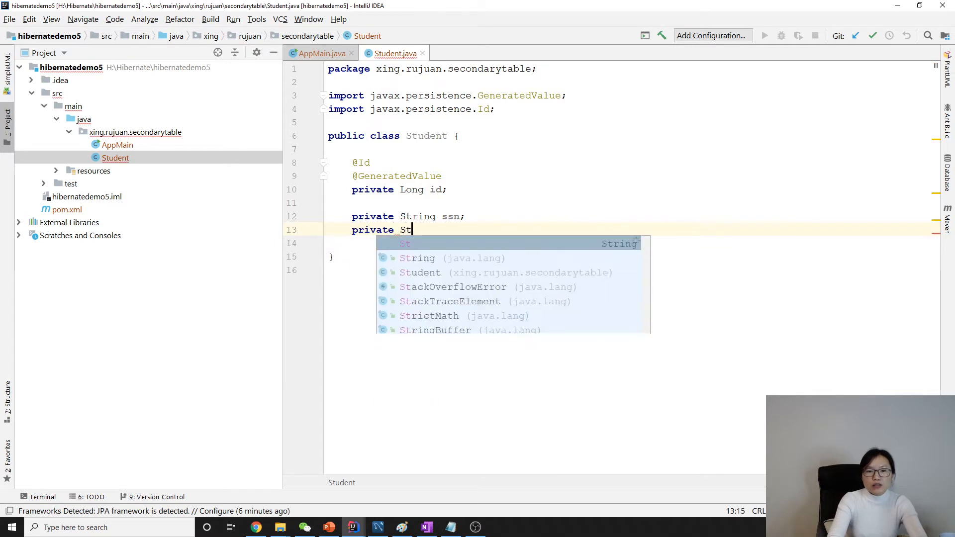
pyautogui.write('ring firstName')
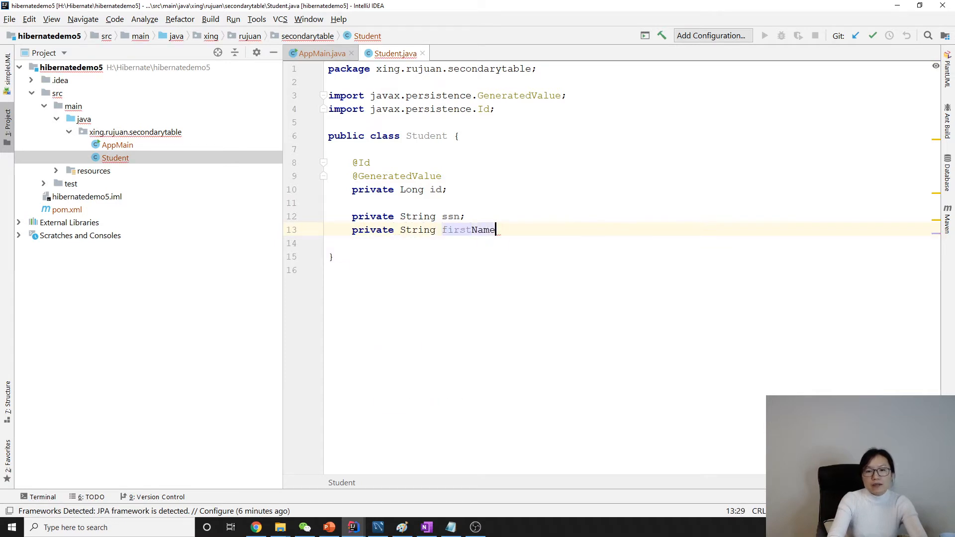
pyautogui.write(';')
pyautogui.press('Return')
pyautogui.write('private ')
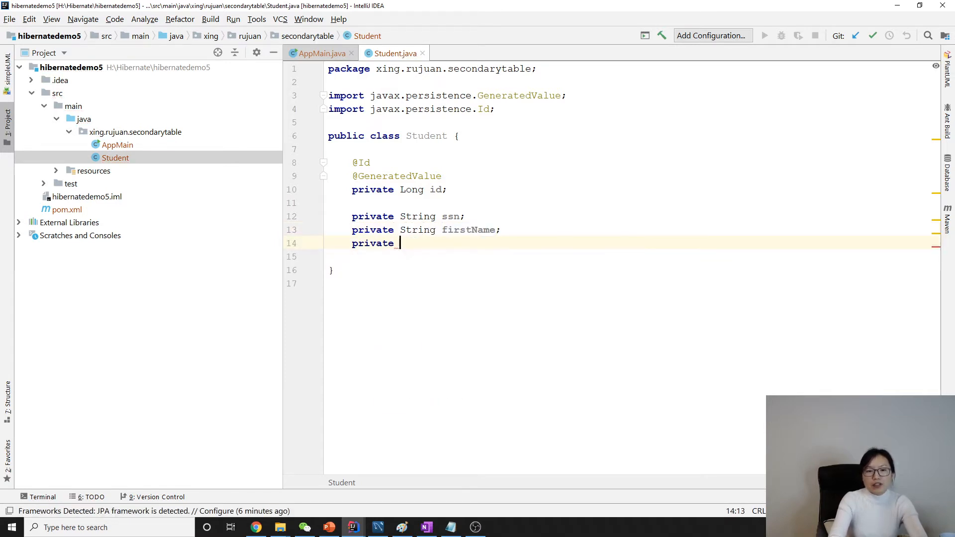
pyautogui.write('String seco')
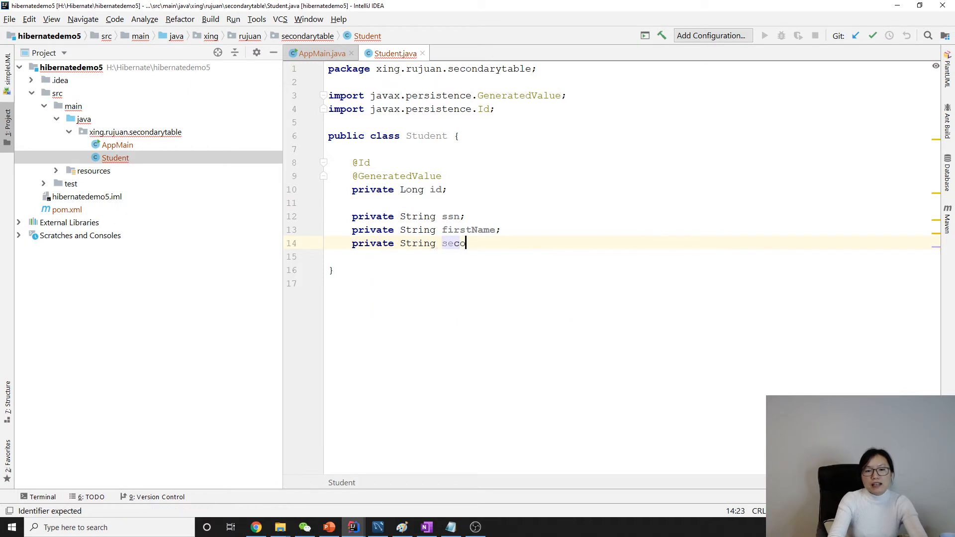
pyautogui.write('nd')
pyautogui.press('BackSpace')
pyautogui.press('BackSpace')
pyautogui.press('BackSpace')
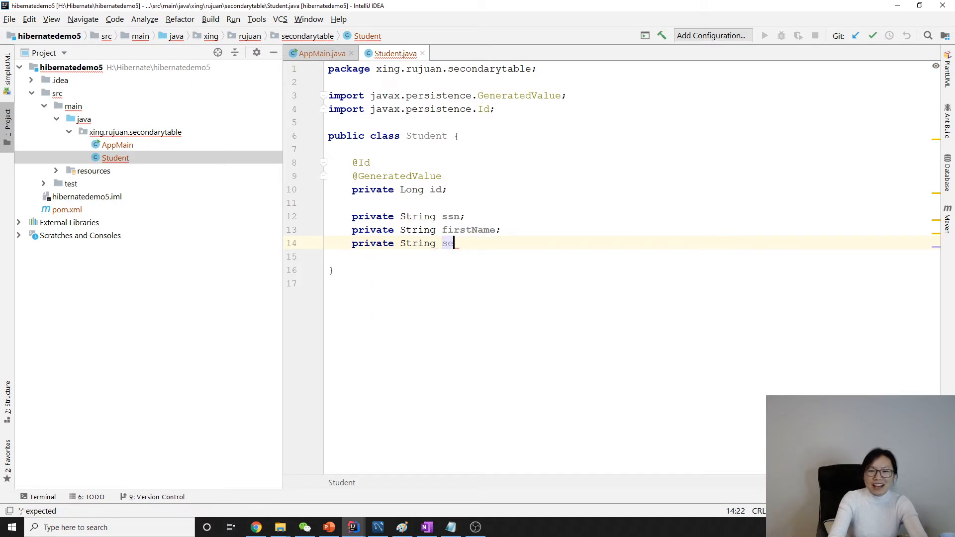
pyautogui.press('BackSpace')
pyautogui.press('BackSpace')
pyautogui.write('lastN')
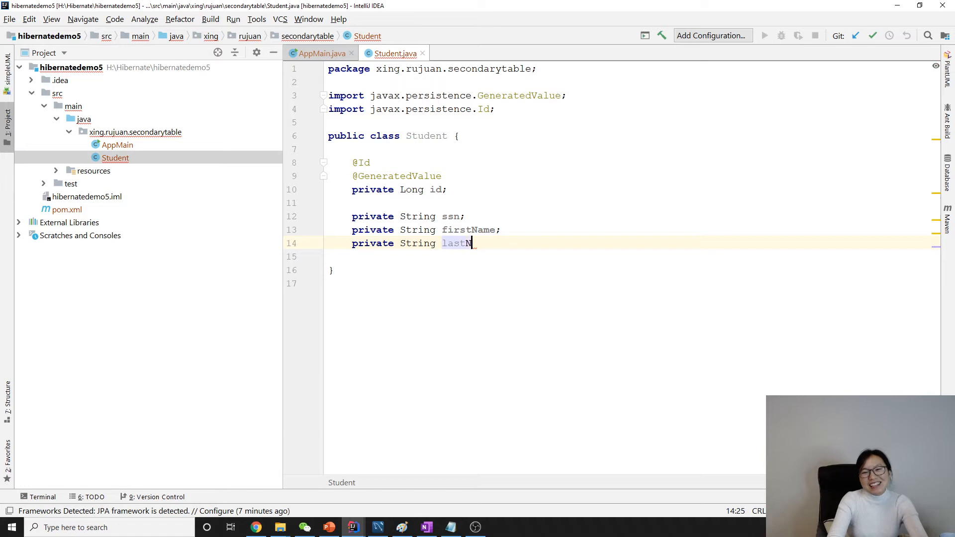
pyautogui.write('ame;')
pyautogui.press('Return')
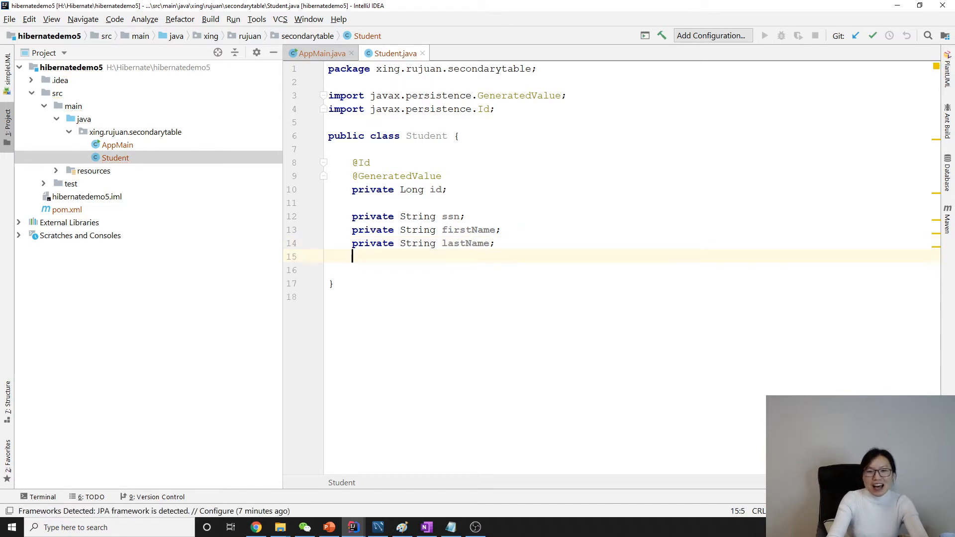
pyautogui.press('Return')
pyautogui.write('private')
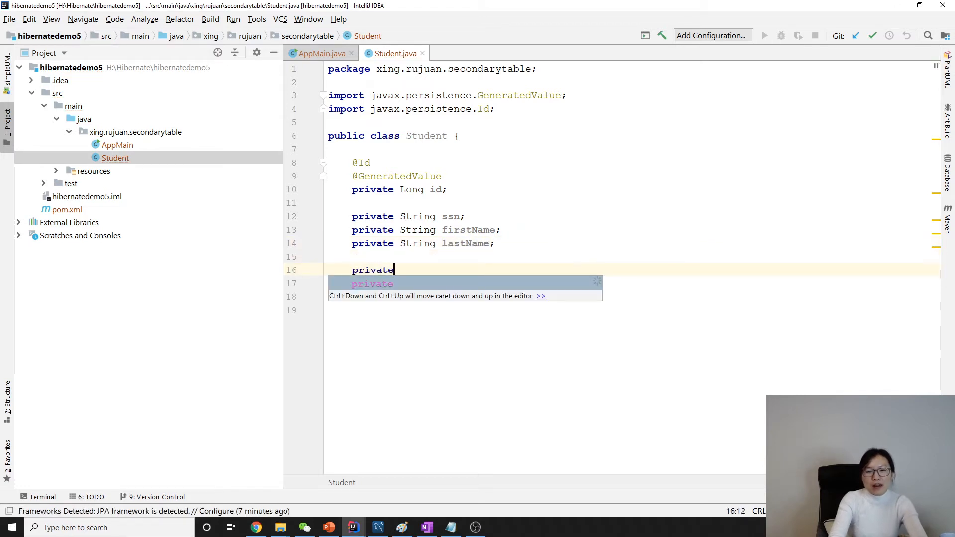
pyautogui.write(' String')
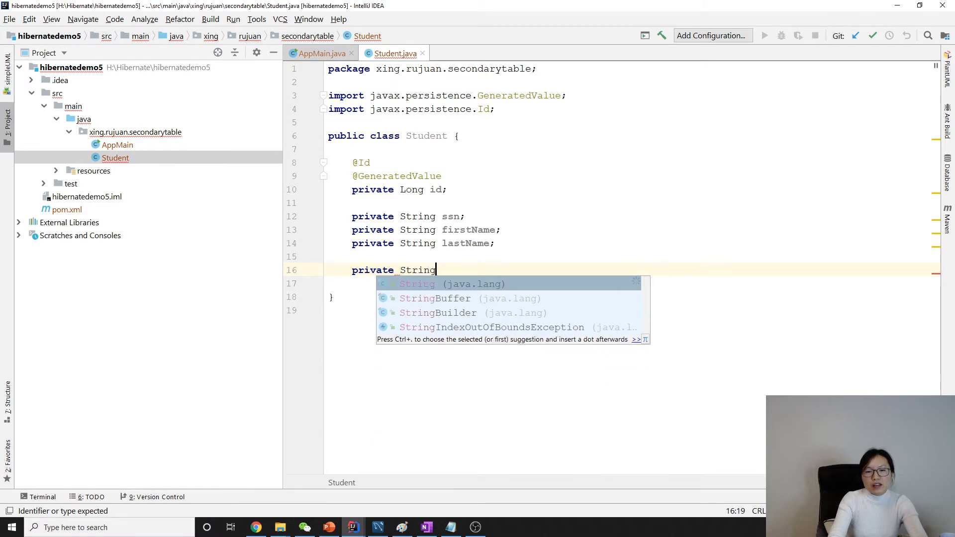
pyautogui.write(' major;')
# Step: Declare a String major field and a LocalDate entry field, importing java.time.LocalDate
pyautogui.press('Return')
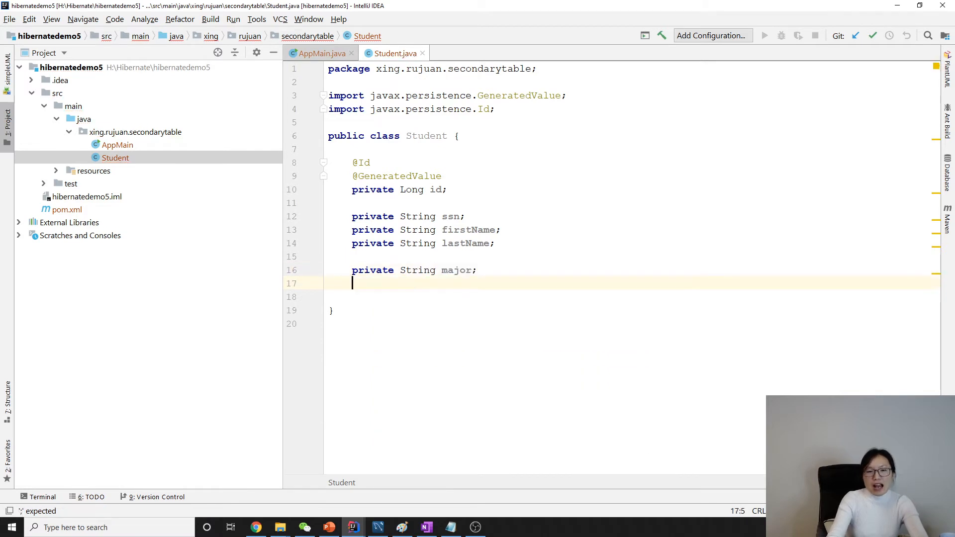
pyautogui.press('Return')
pyautogui.write('private S')
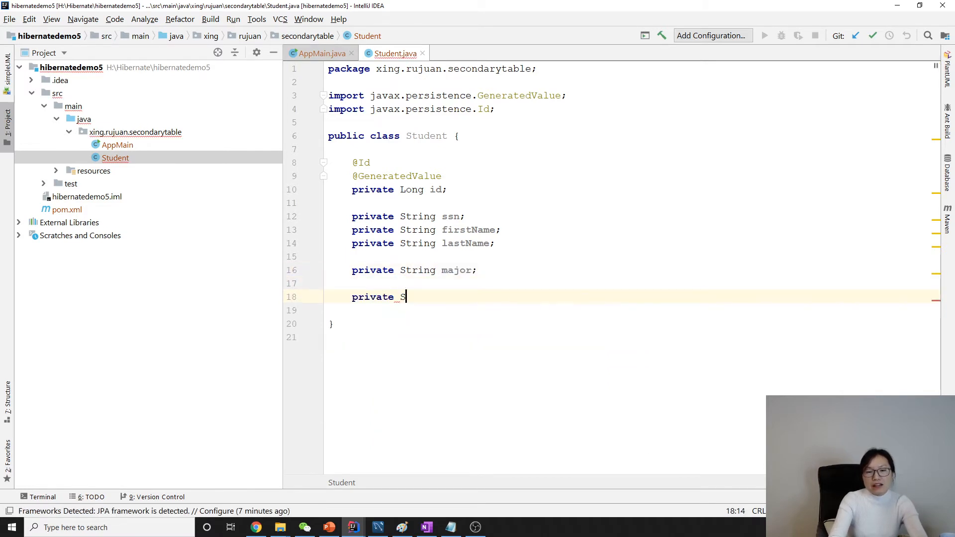
pyautogui.write('tring')
pyautogui.press('BackSpace')
pyautogui.press('BackSpace')
pyautogui.press('BackSpace')
pyautogui.press('BackSpace')
pyautogui.press('BackSpace')
pyautogui.press('BackSpace')
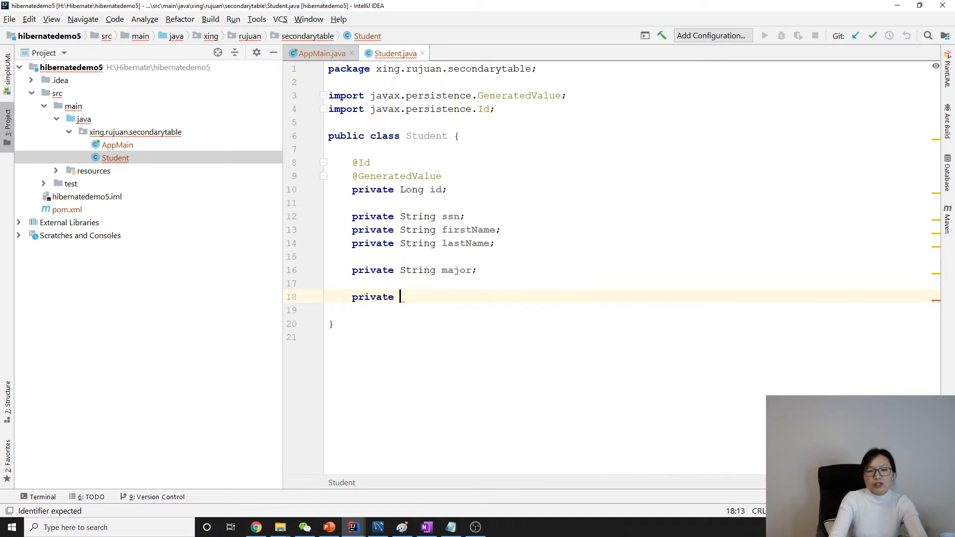
pyautogui.write('Loca')
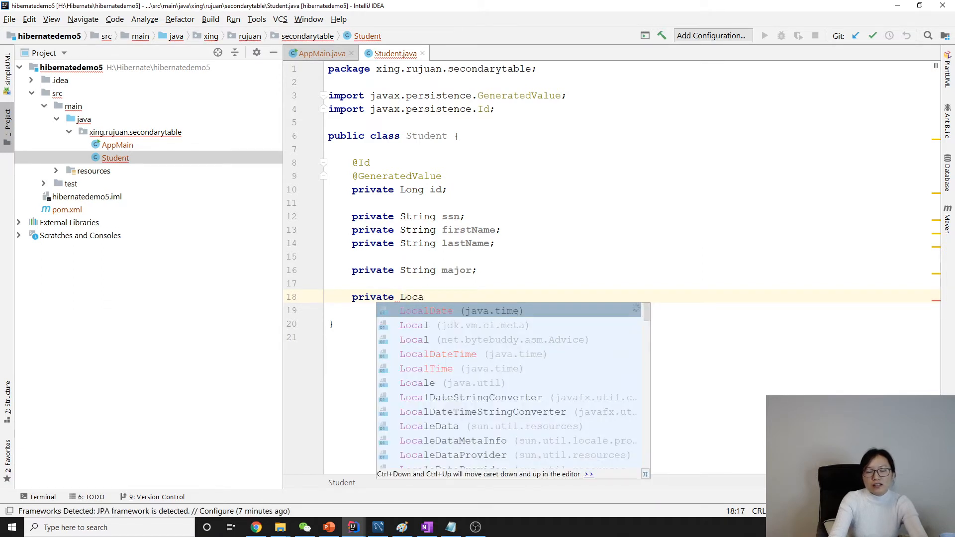
pyautogui.write('lDate')
pyautogui.press('Return')
pyautogui.write('entry')
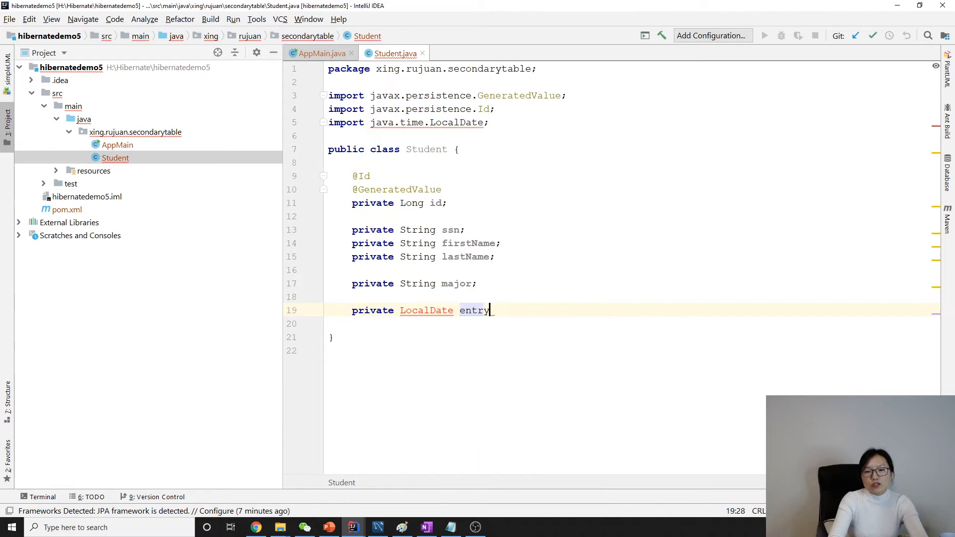
pyautogui.write(';')
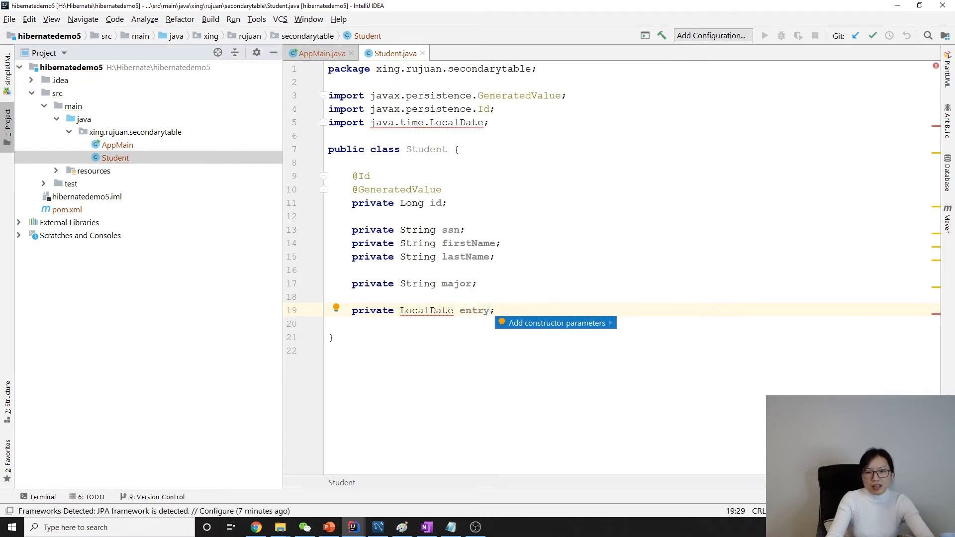
# Step: Apply the quick fix setting the language level to 8 so LocalDate resolves
pyautogui.click(430, 311)
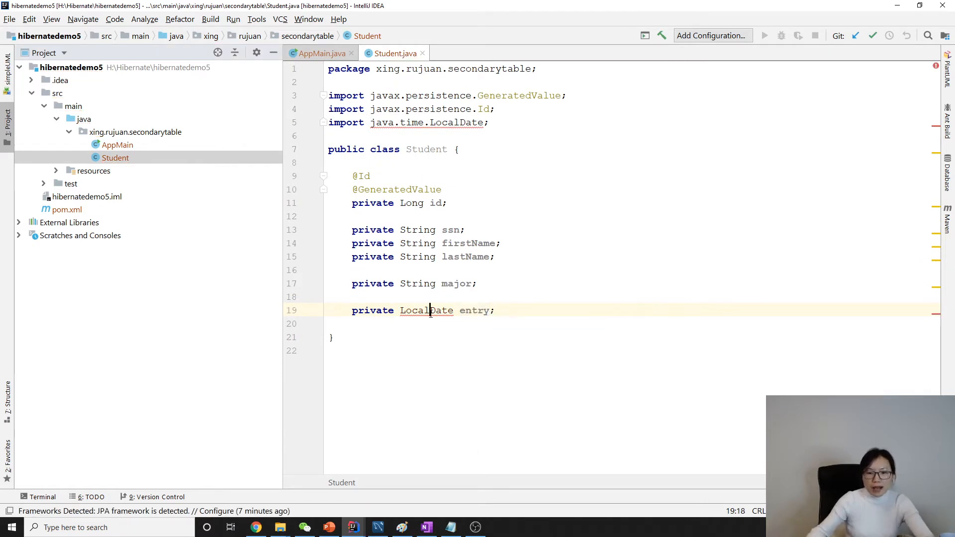
pyautogui.hotkey('alt', 'Return')
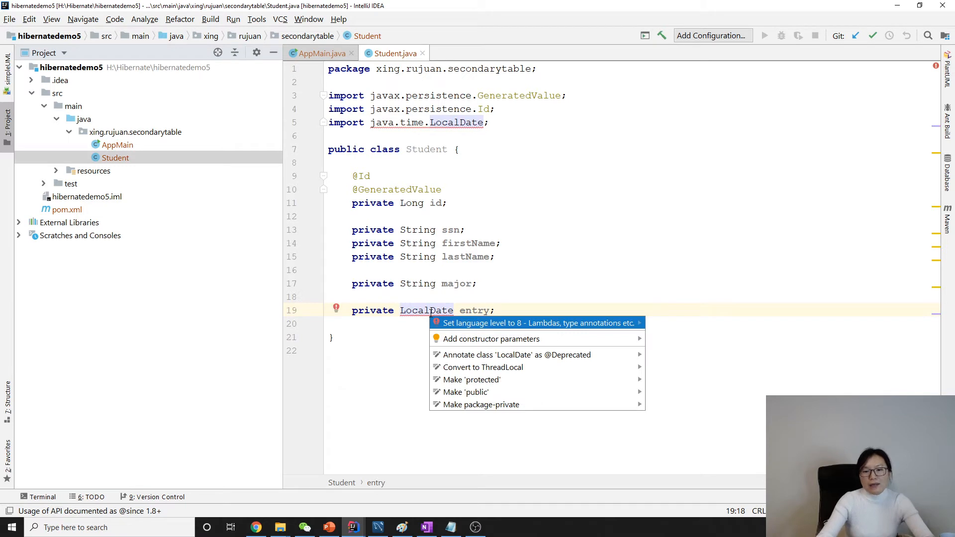
pyautogui.press('Escape')
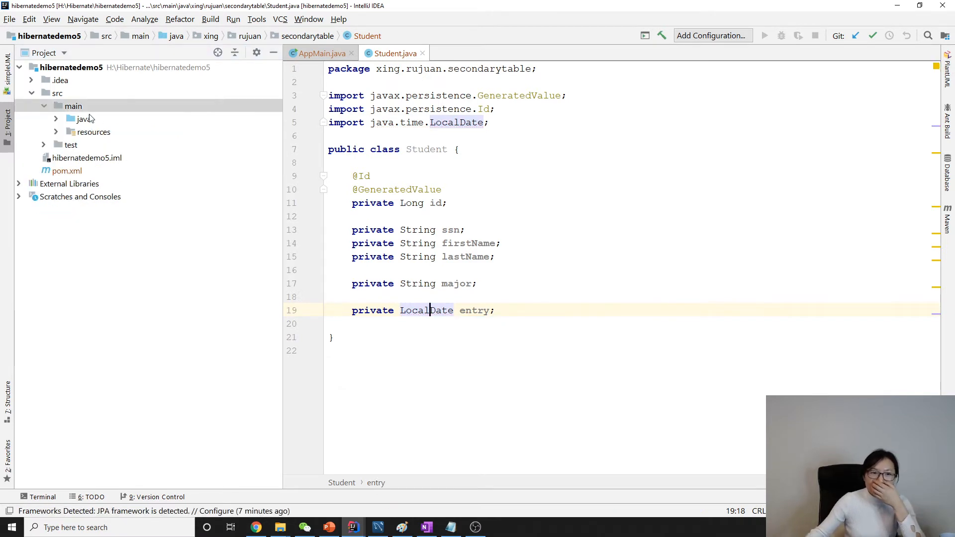
pyautogui.click(506, 309)
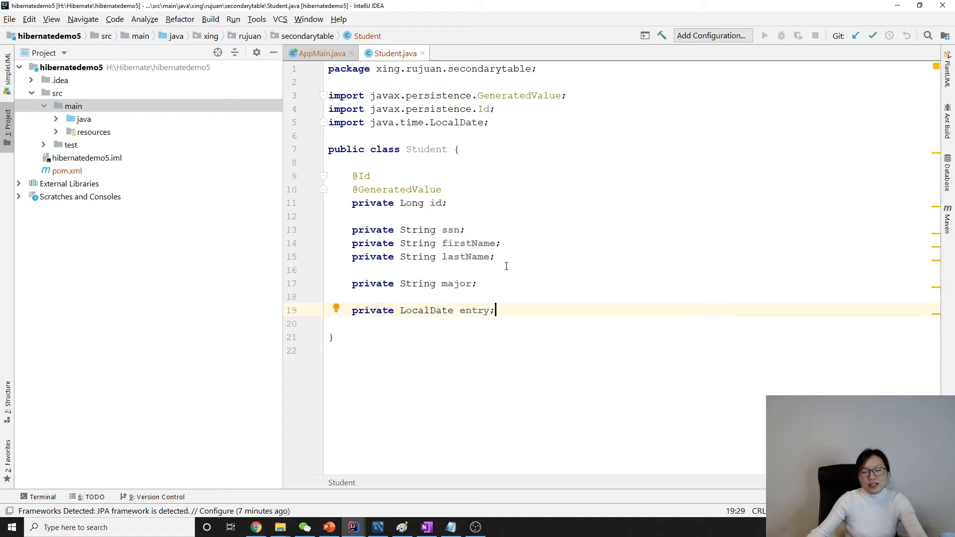
pyautogui.click(340, 137)
pyautogui.press('Return')
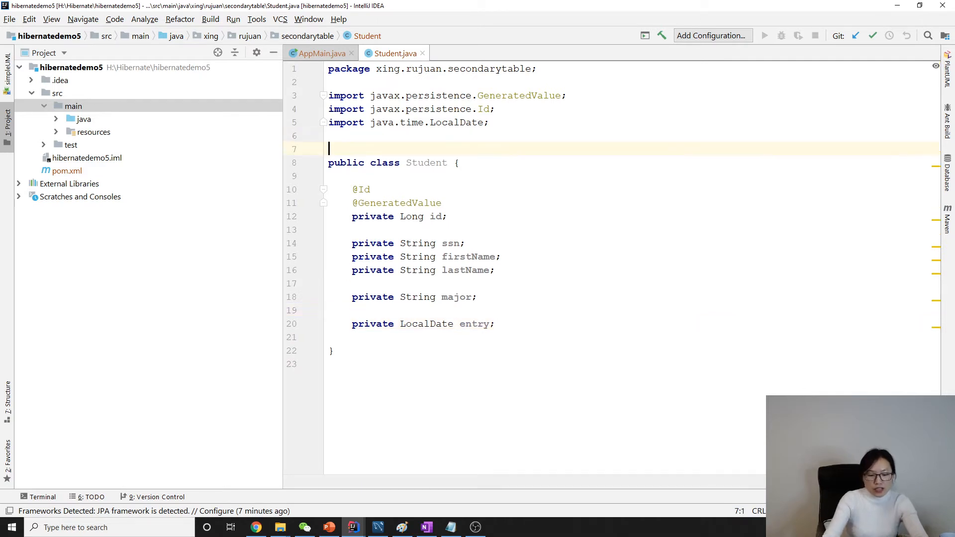
pyautogui.write('@N')
pyautogui.press('BackSpace')
pyautogui.write('E')
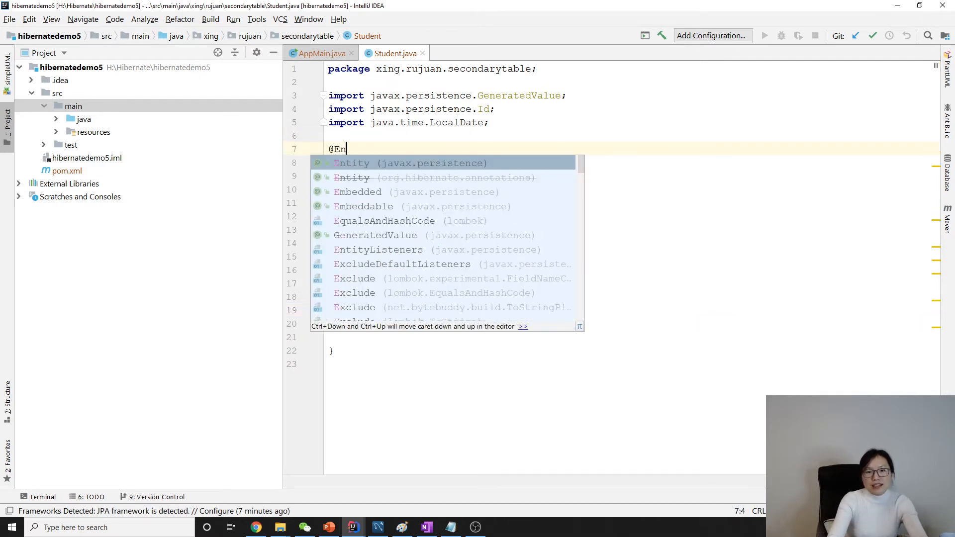
pyautogui.write('n')
pyautogui.press('Return')
pyautogui.hotkey('ctrl', 'alt', 'Return')
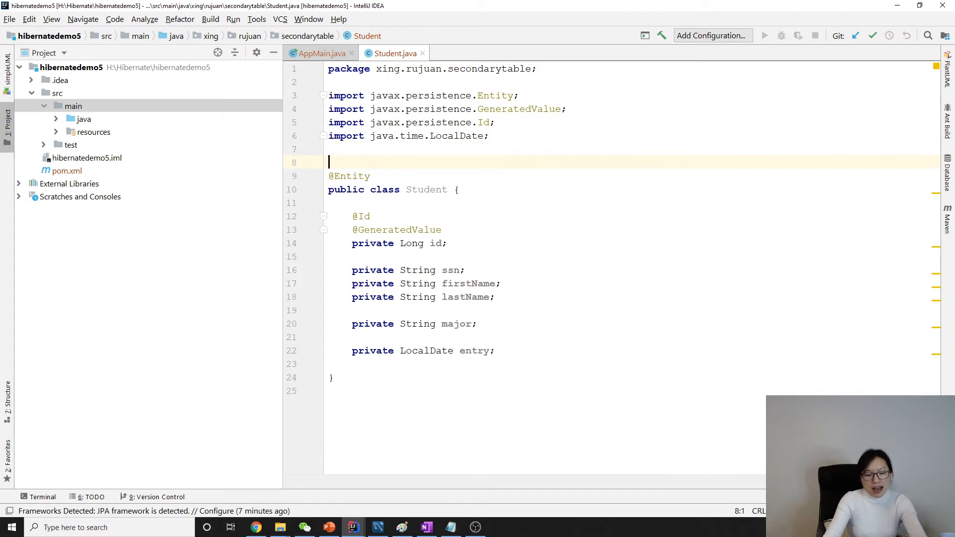
pyautogui.write('@Setter')
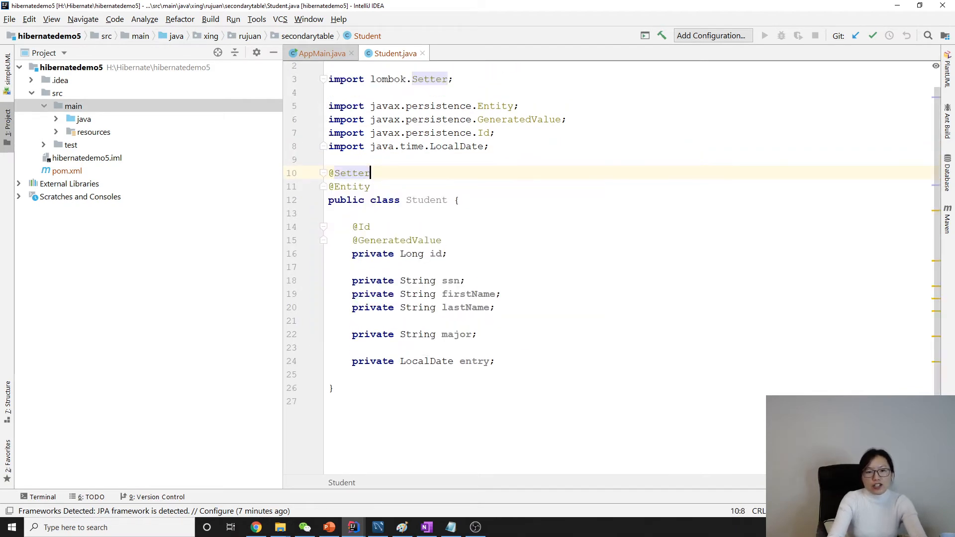
pyautogui.press('Return')
pyautogui.write('@Ge')
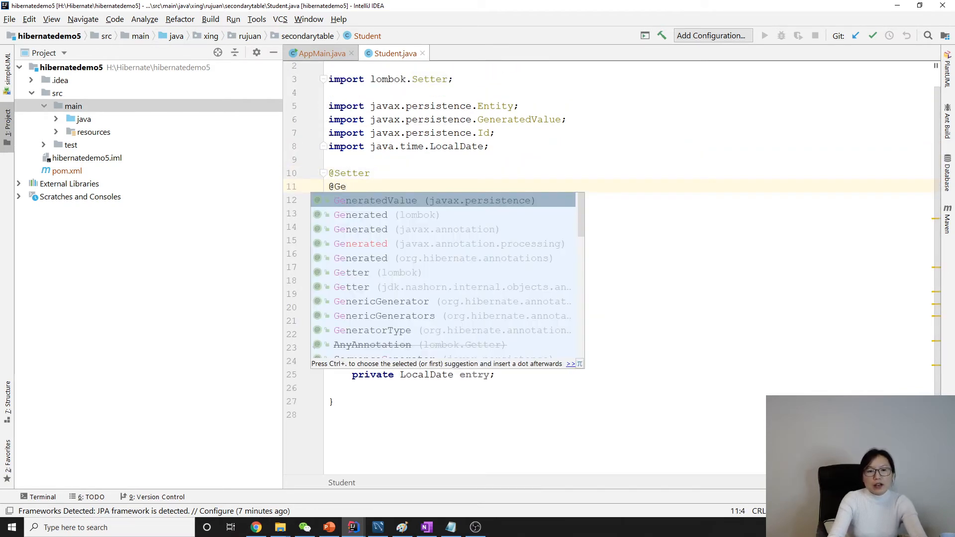
pyautogui.press('BackSpace')
pyautogui.press('BackSpace')
pyautogui.write('Ge')
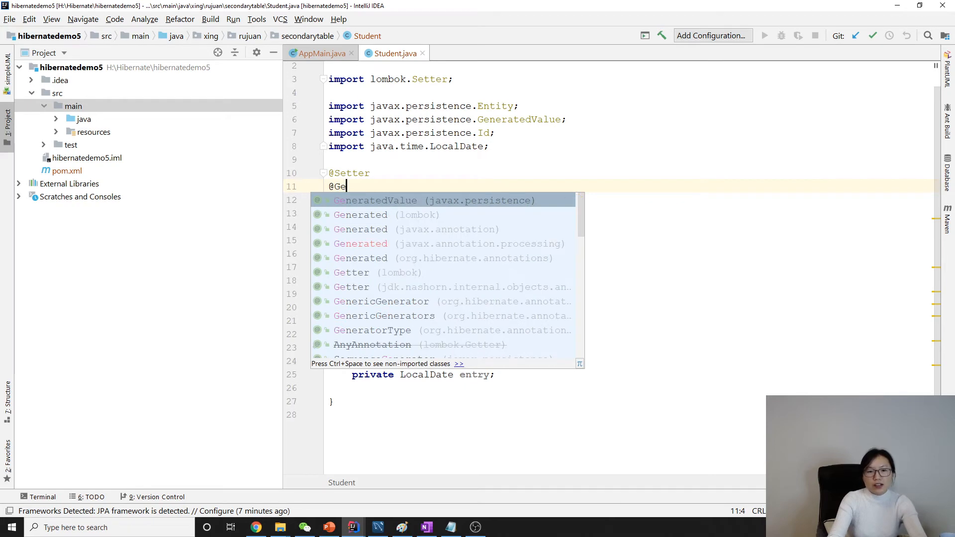
pyautogui.write('tt')
pyautogui.press('Return')
pyautogui.press('Return')
pyautogui.write('@')
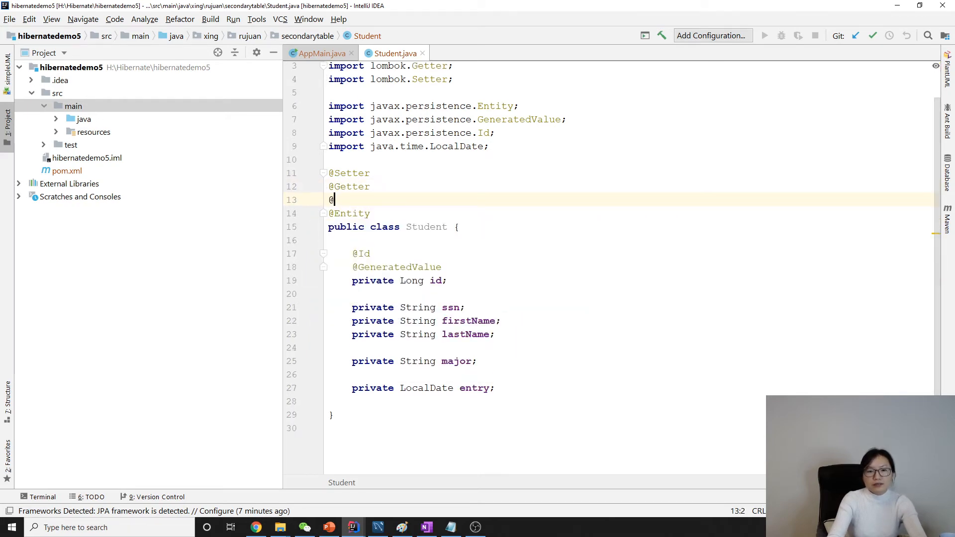
pyautogui.write('No')
pyautogui.press('Return')
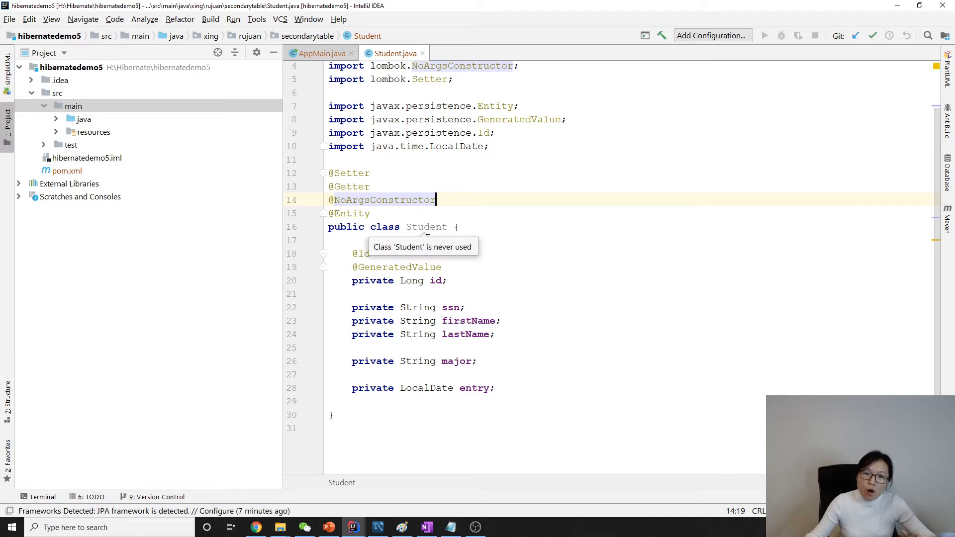
pyautogui.doubleClick(427, 226)
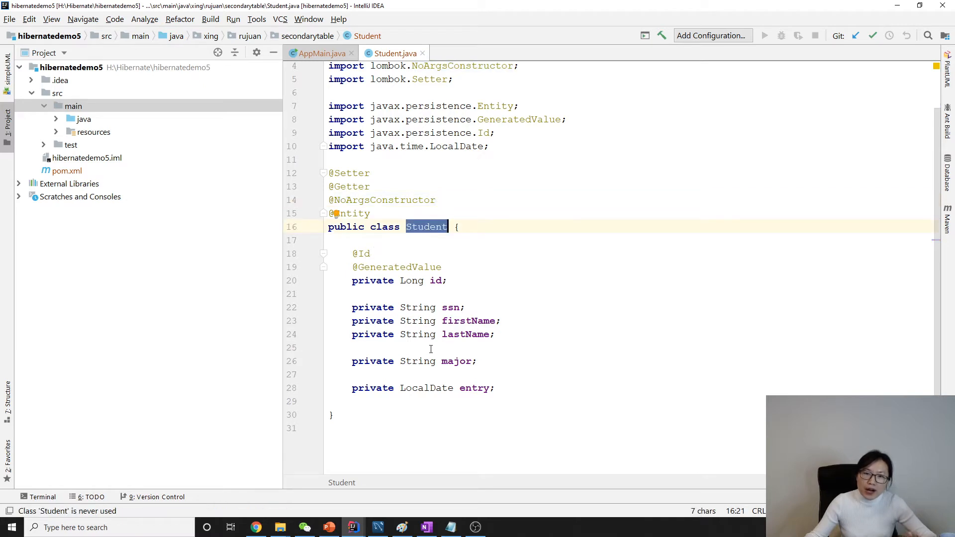
pyautogui.click(383, 216)
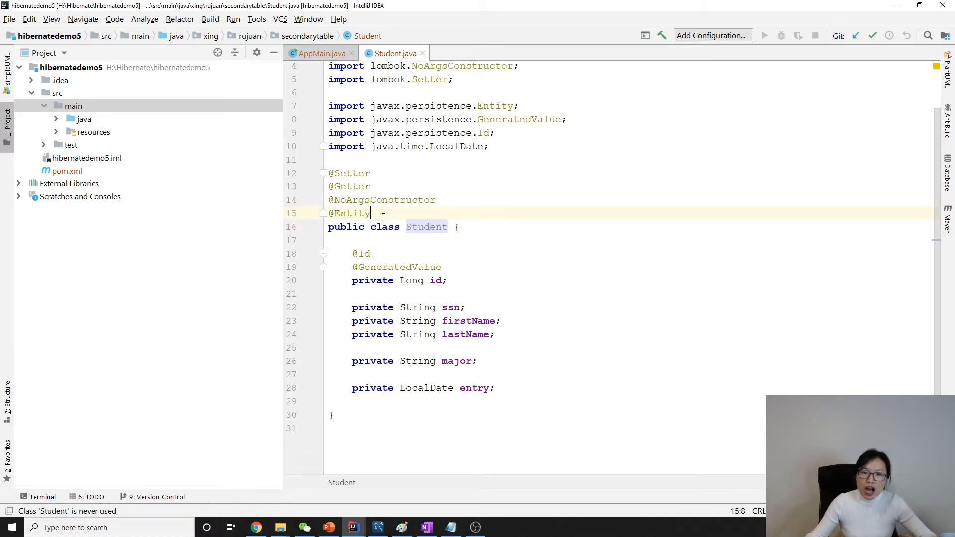
pyautogui.press('Return')
pyautogui.write('@Sec')
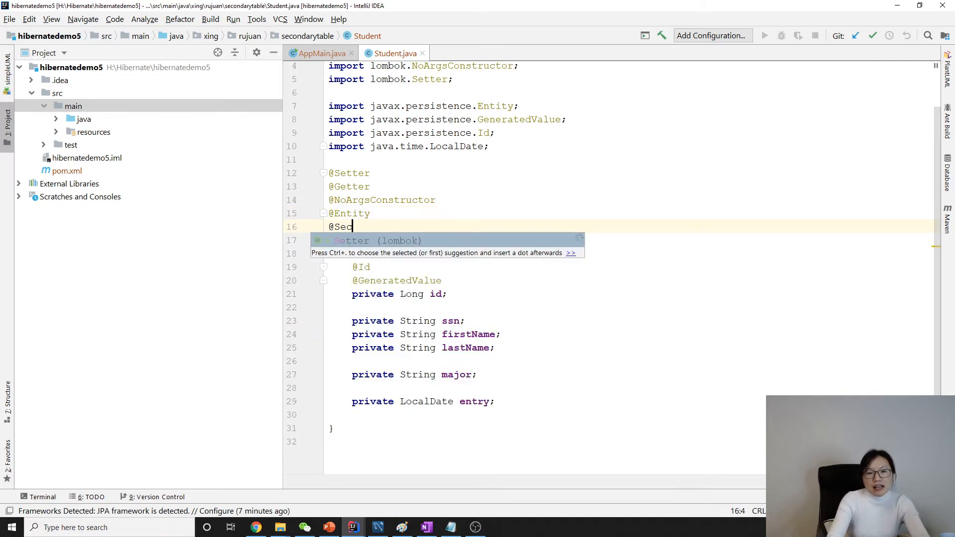
pyautogui.press('Return')
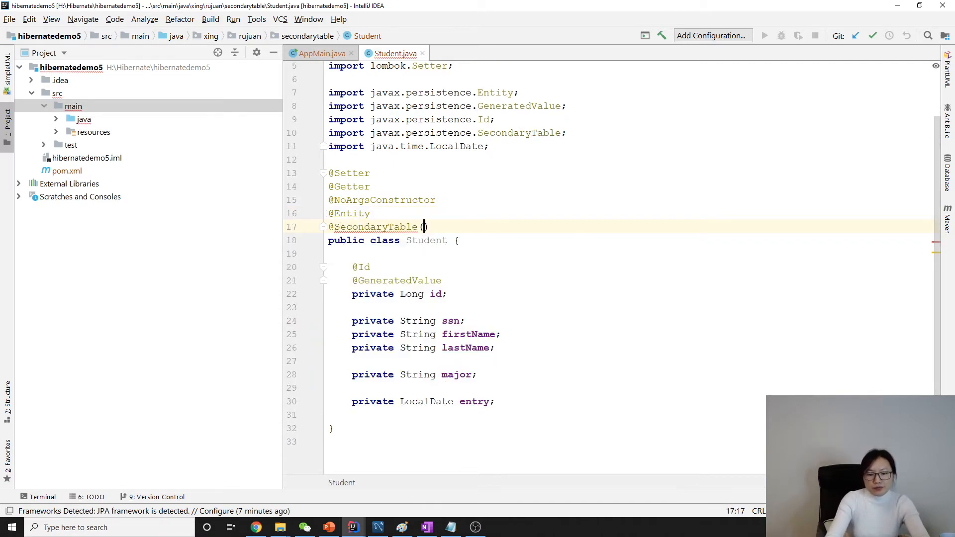
pyautogui.write('(n')
pyautogui.press('Return')
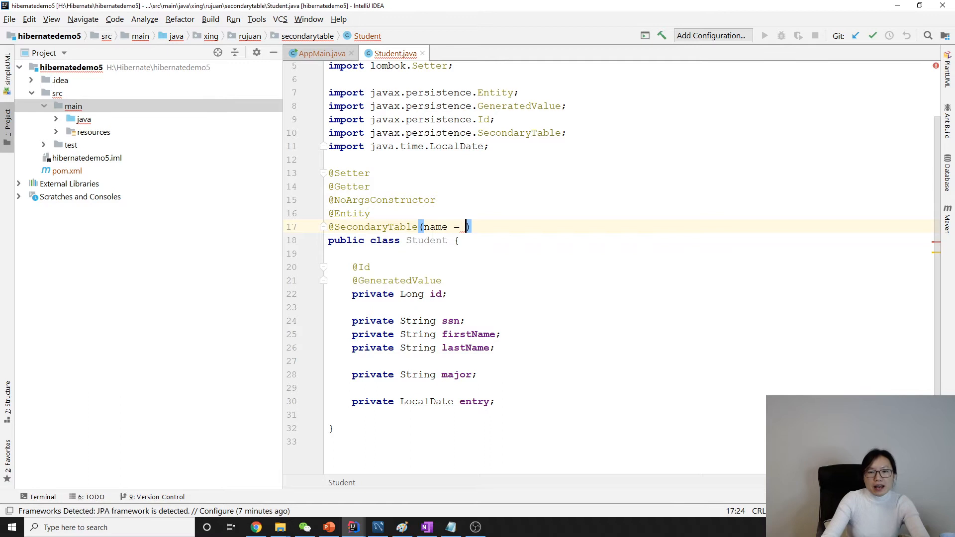
pyautogui.write('"person')
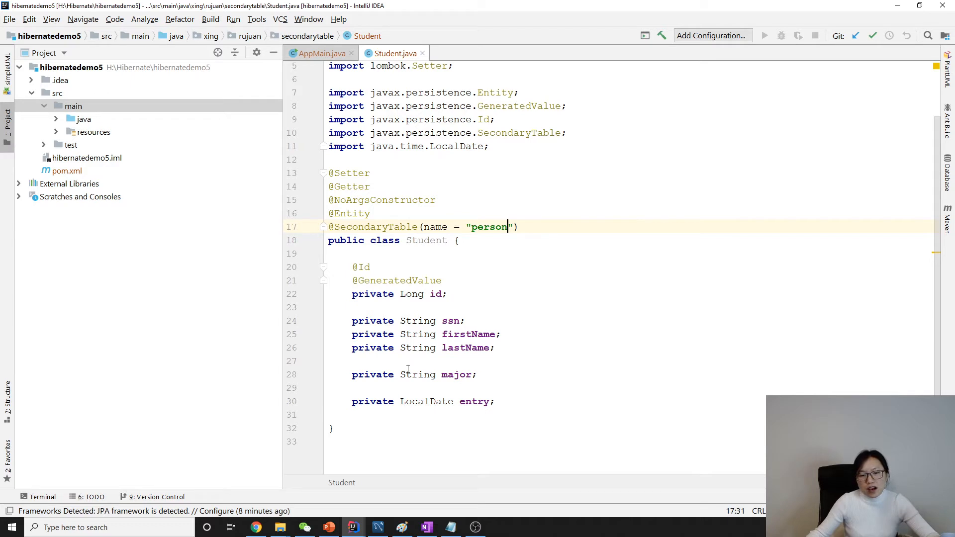
# Step: Tidy the field spacing and position the caret on the line below the id field
pyautogui.click(369, 394)
pyautogui.press('BackSpace')
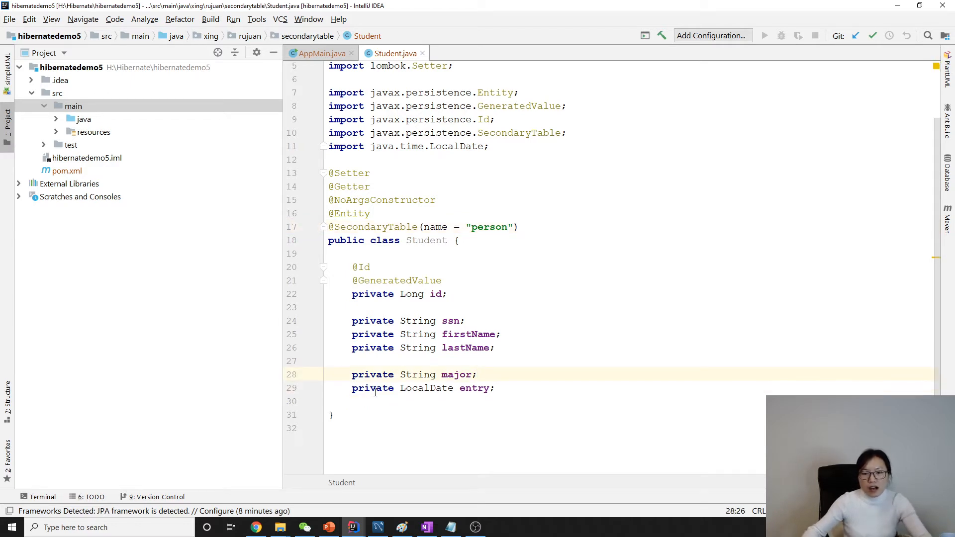
pyautogui.click(424, 322)
pyautogui.press('Down')
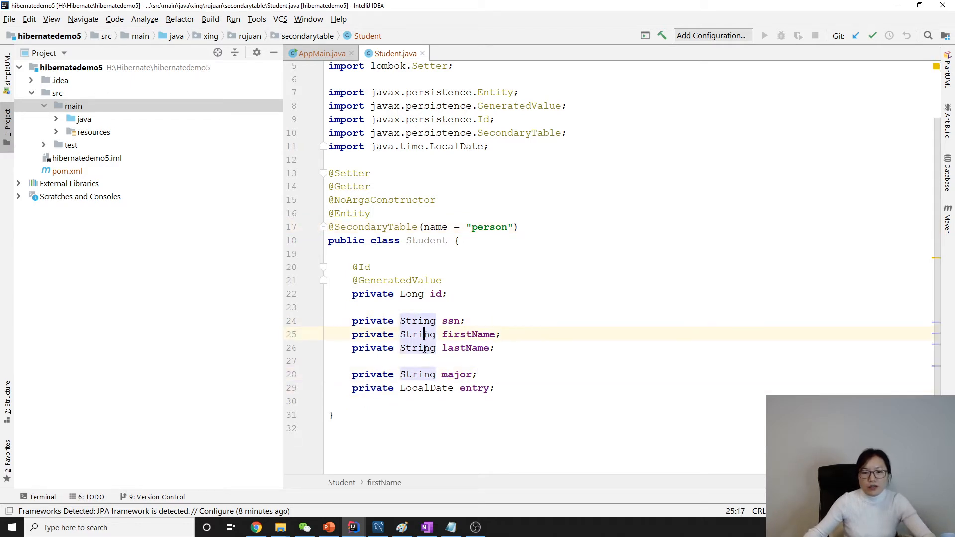
pyautogui.press('Down')
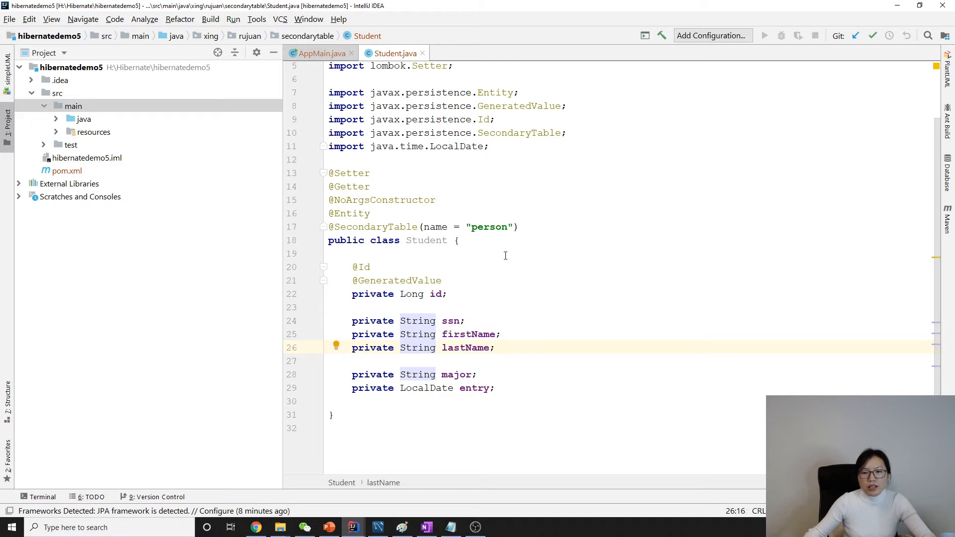
pyautogui.moveTo(471, 227); pyautogui.dragTo(510, 227)
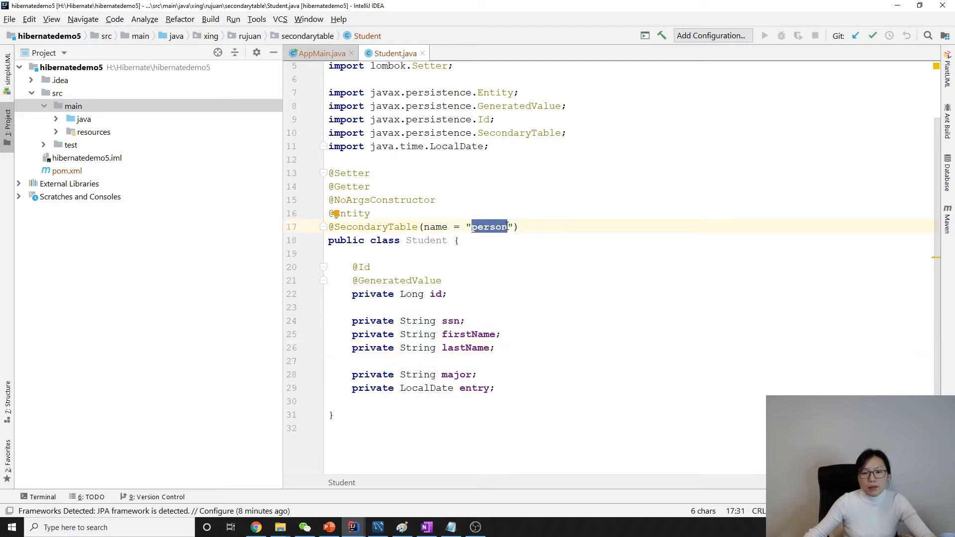
pyautogui.click(379, 312)
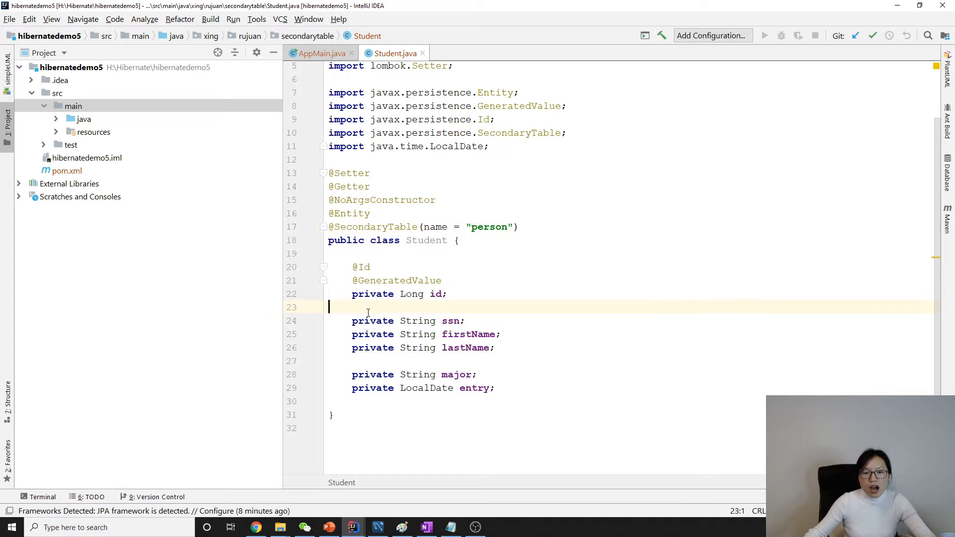
pyautogui.press('Return')
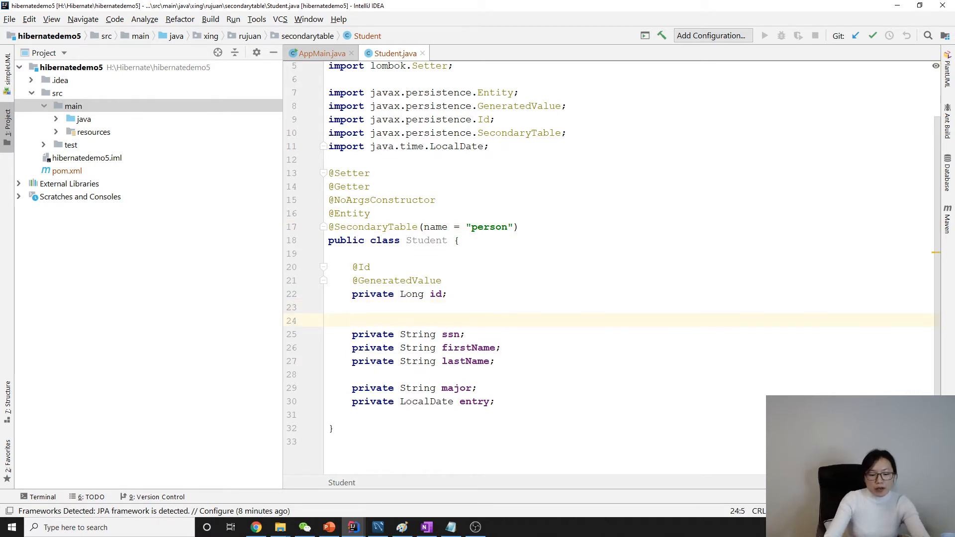
pyautogui.write('@Com')
pyautogui.press('BackSpace')
pyautogui.write('l')
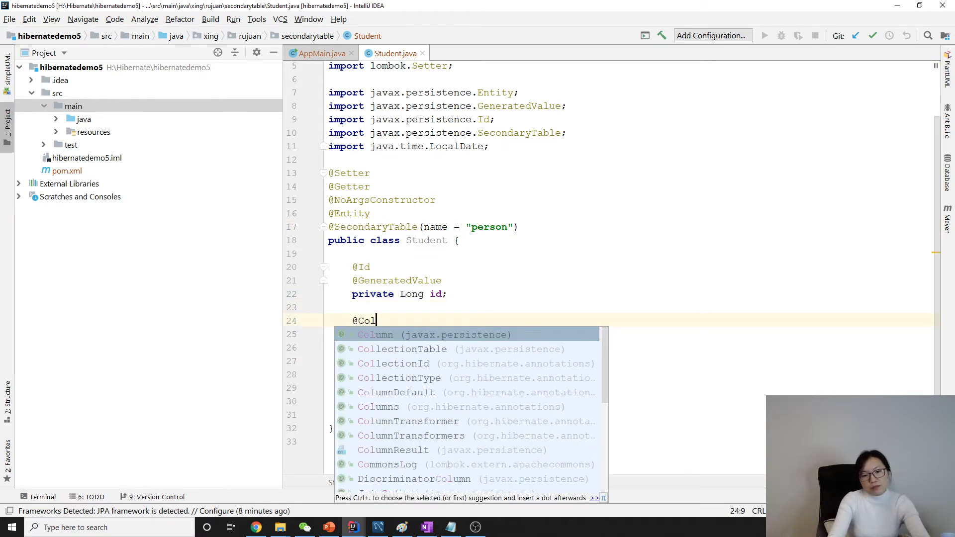
pyautogui.press('Return')
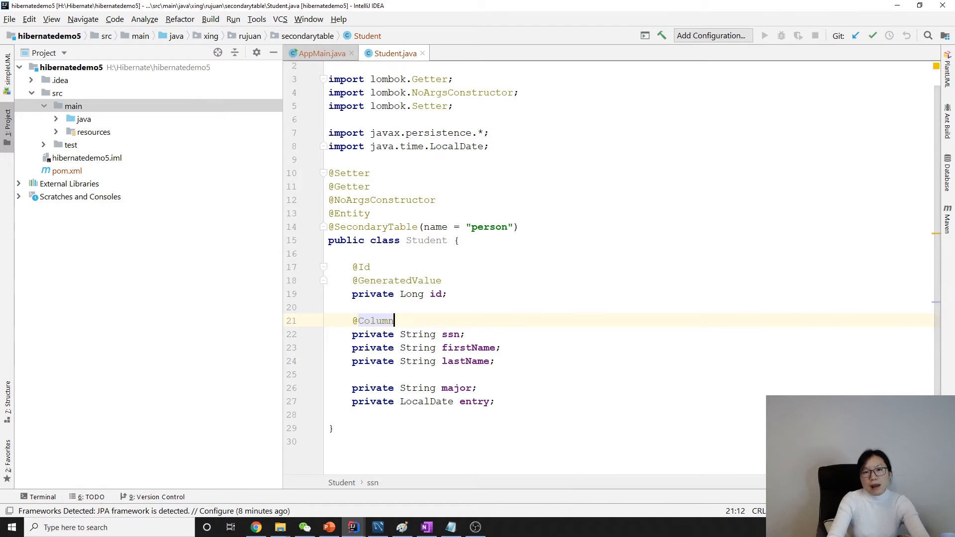
pyautogui.keyDown('ctrl'); pyautogui.click(382, 321); pyautogui.keyUp('ctrl')
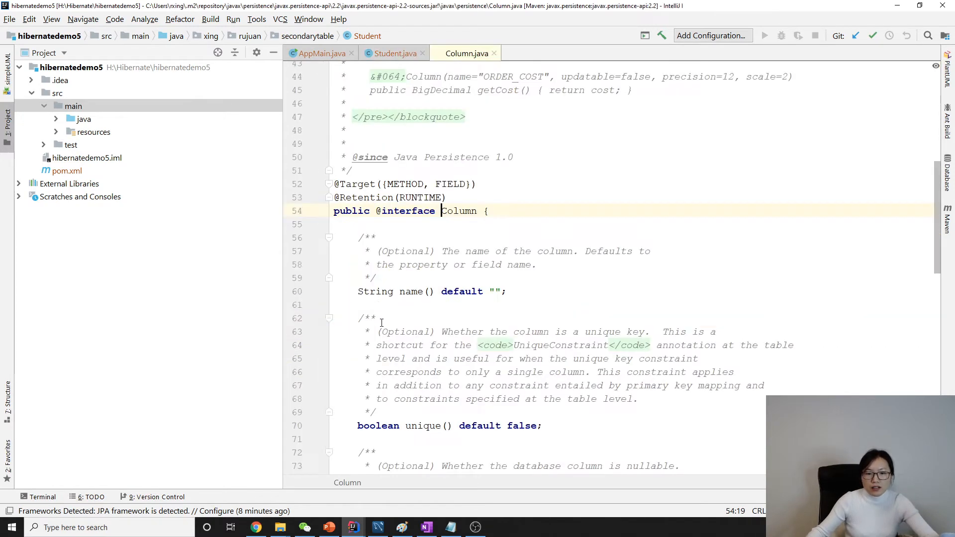
pyautogui.scroll(-4, 448, 328)
pyautogui.scroll(-3, 485, 343)
pyautogui.scroll(-2, 492, 356)
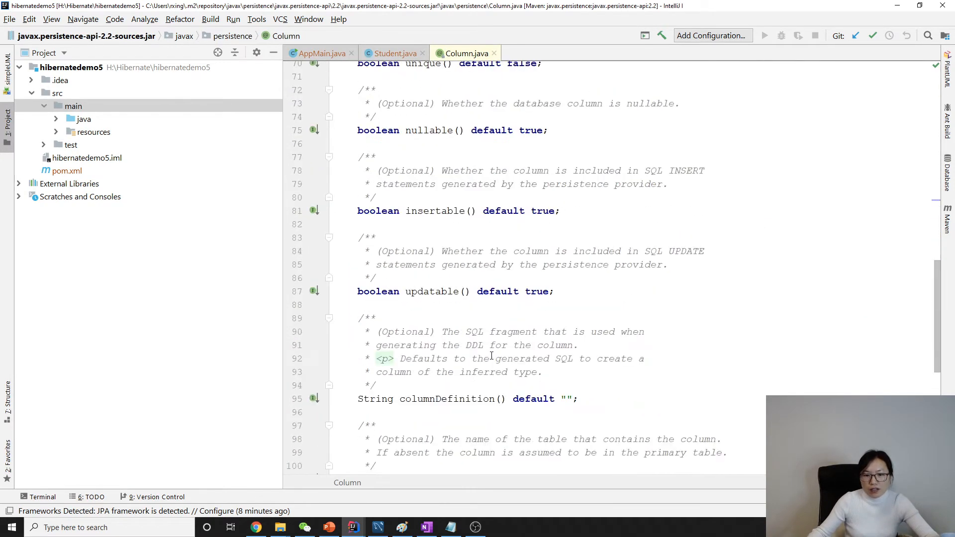
pyautogui.scroll(-1, 491, 357)
pyautogui.scroll(-1, 478, 366)
pyautogui.doubleClick(414, 399)
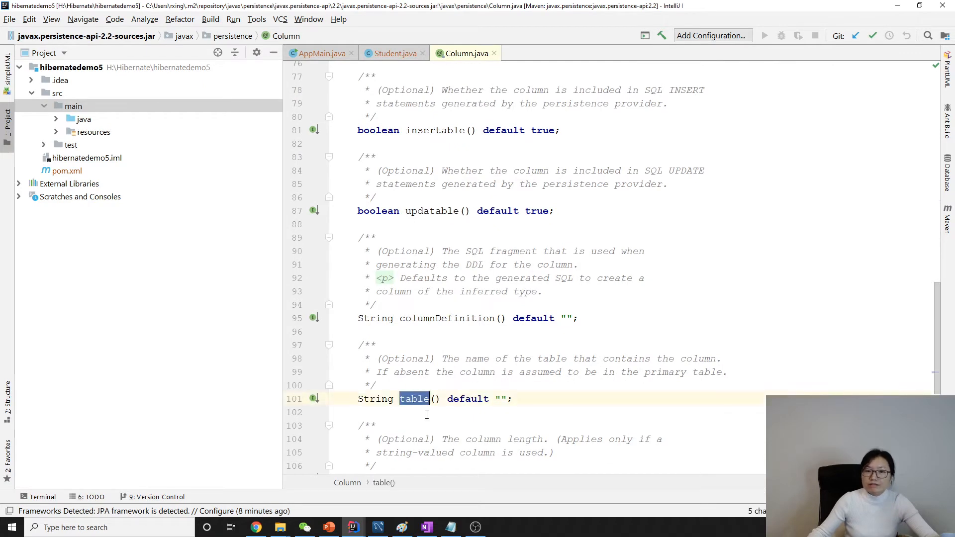
pyautogui.hotkey('ctrl', 'alt', 'Left')
pyautogui.click(415, 310)
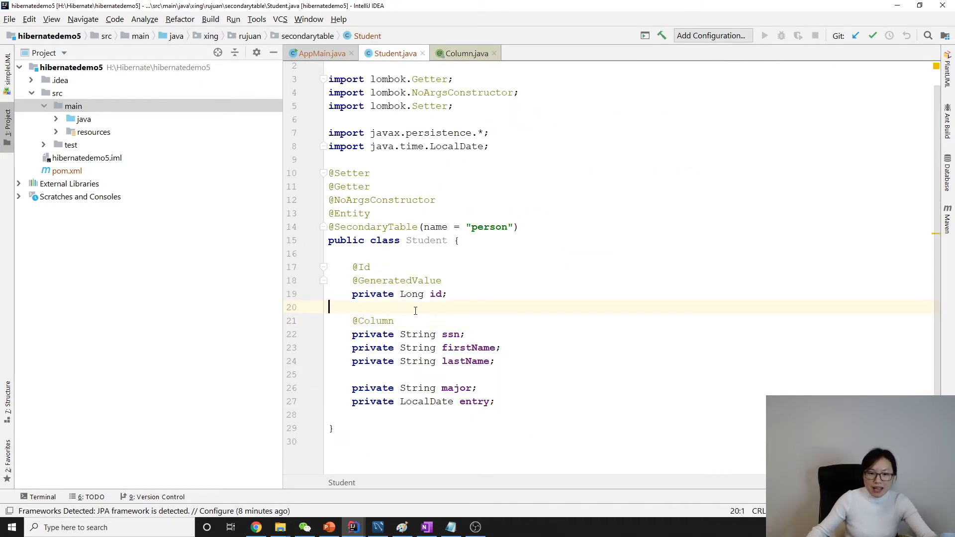
pyautogui.write('(tabl')
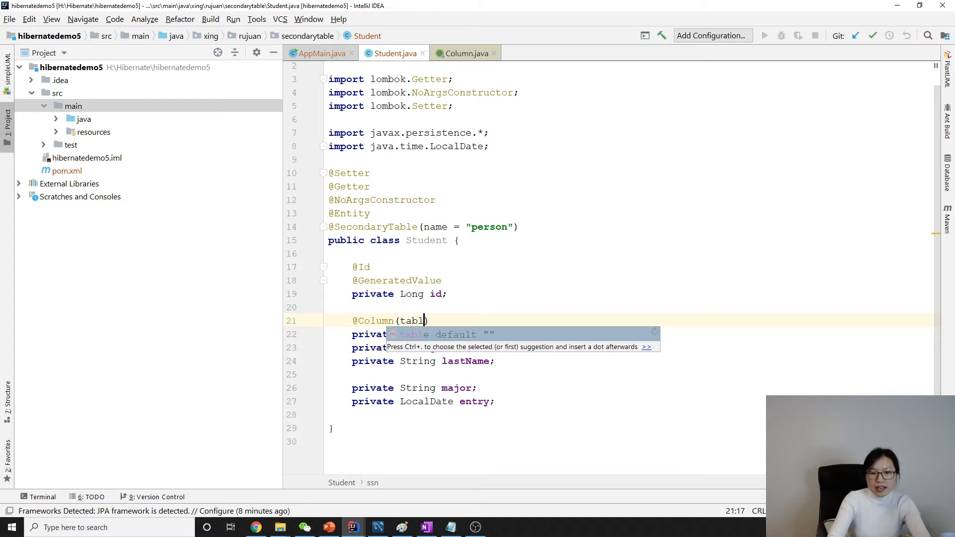
pyautogui.press('Return')
pyautogui.moveTo(468, 227); pyautogui.dragTo(513, 227)
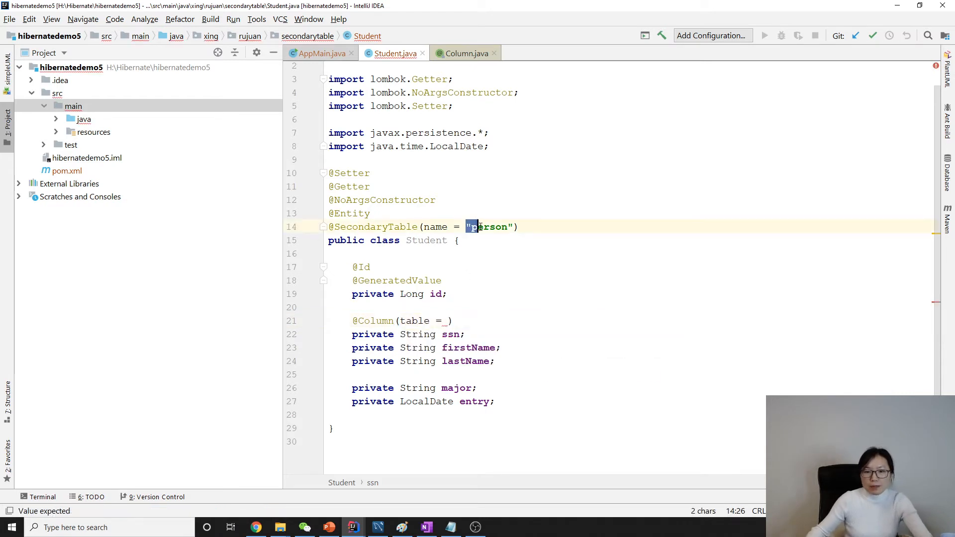
pyautogui.hotkey('ctrl', 'c')
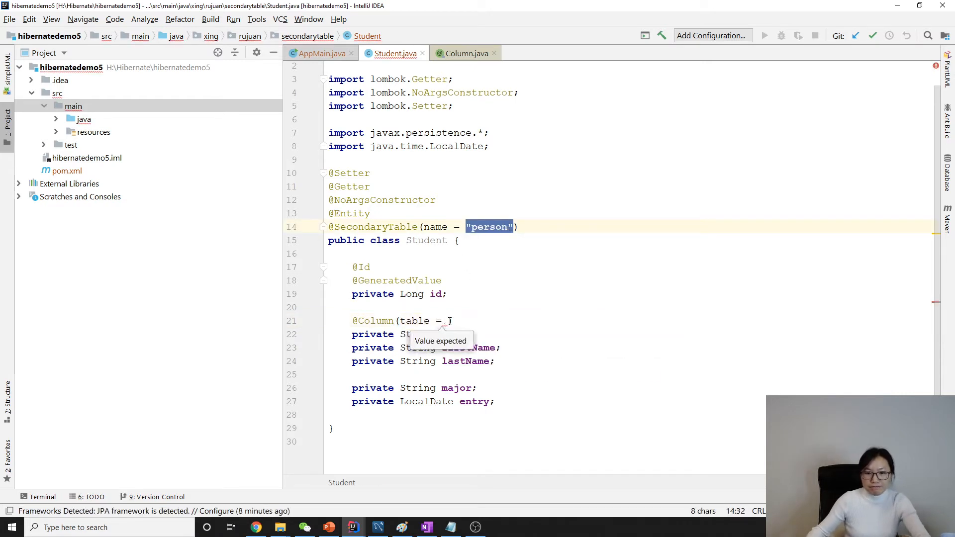
pyautogui.click(448, 321)
pyautogui.hotkey('ctrl', 'v')
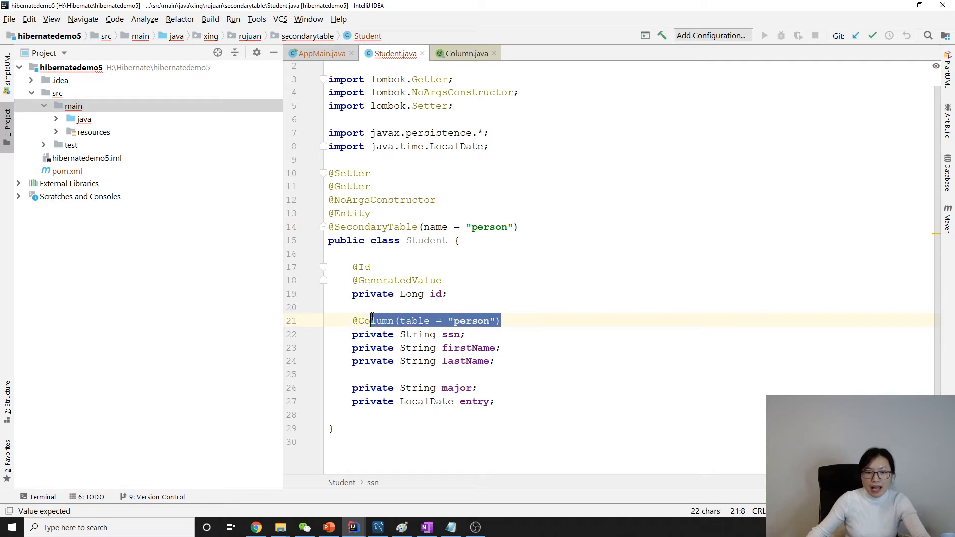
pyautogui.moveTo(517, 322); pyautogui.dragTo(352, 321)
pyautogui.hotkey('ctrl', 'c')
pyautogui.click(464, 334)
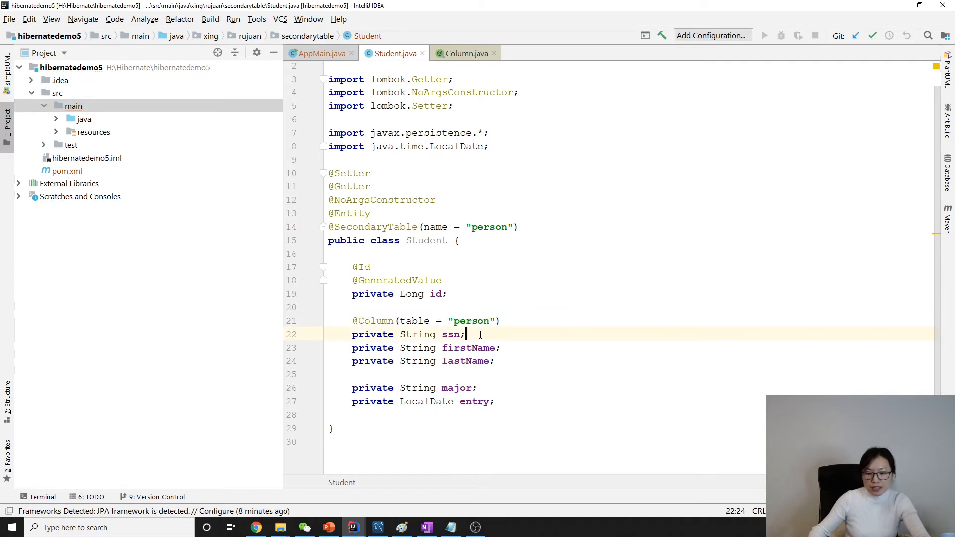
pyautogui.press('Return')
pyautogui.hotkey('ctrl', 'v')
pyautogui.click(465, 334)
pyautogui.press('Return')
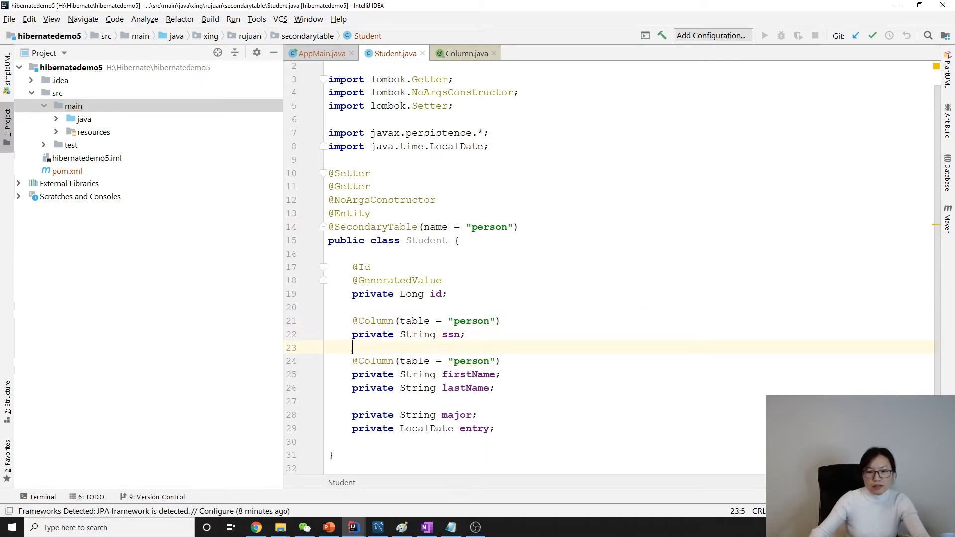
pyautogui.click(510, 375)
pyautogui.press('Return')
pyautogui.hotkey('ctrl', 'v')
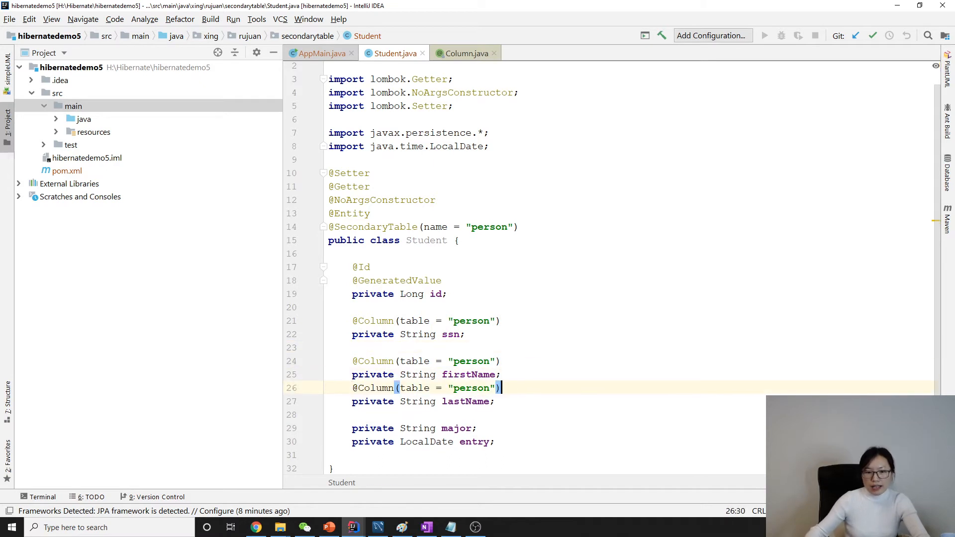
pyautogui.click(538, 377)
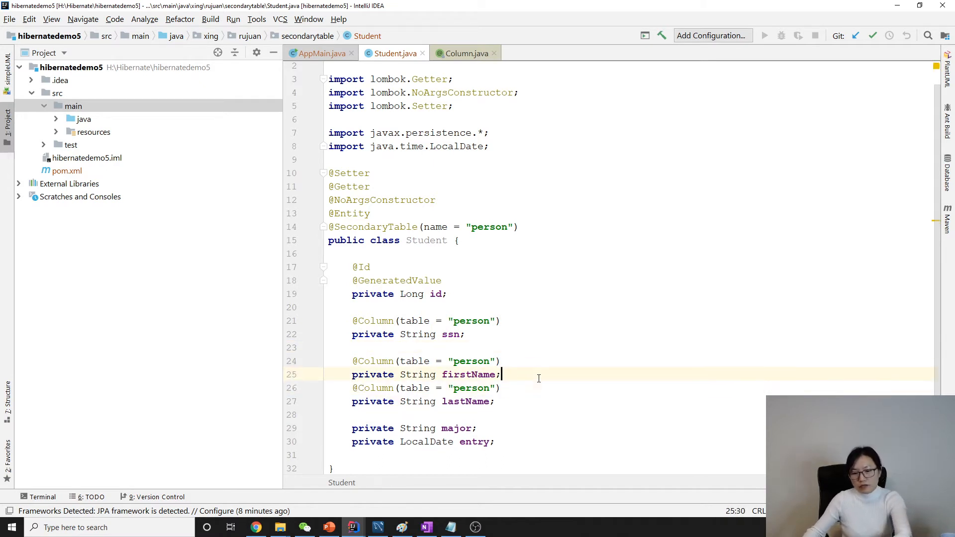
pyautogui.press('Return')
pyautogui.scroll(-2, 537, 350)
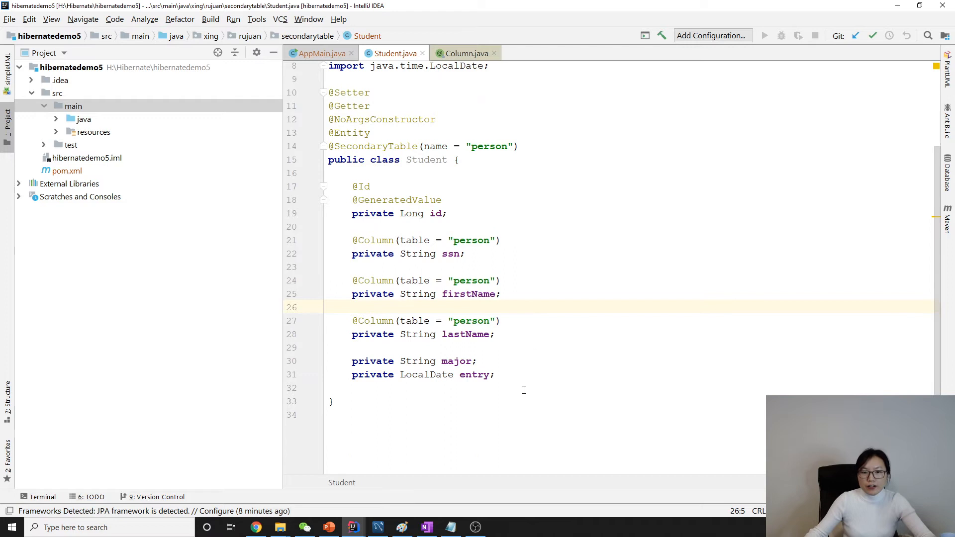
# Step: Close Column.java and switch back to the AppMain class
pyautogui.click(504, 360)
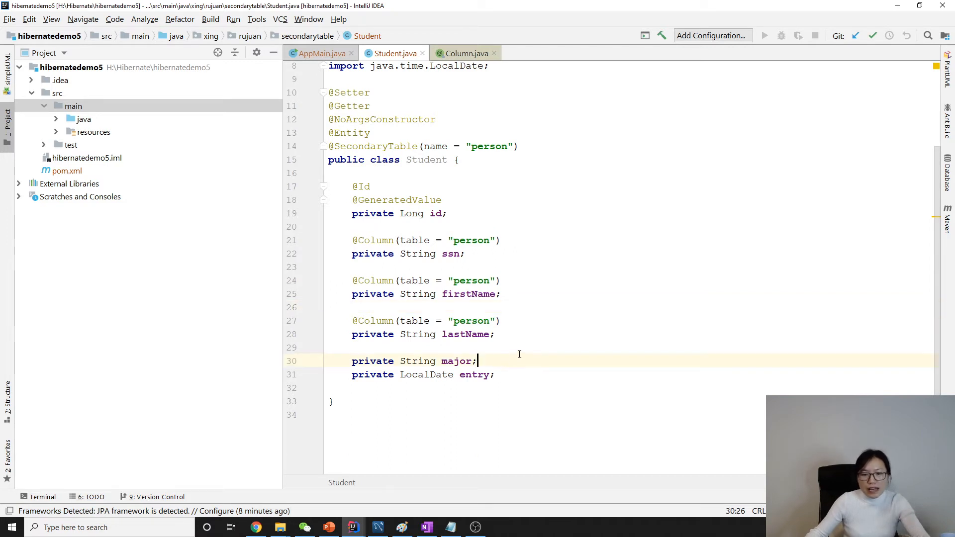
pyautogui.click(495, 54)
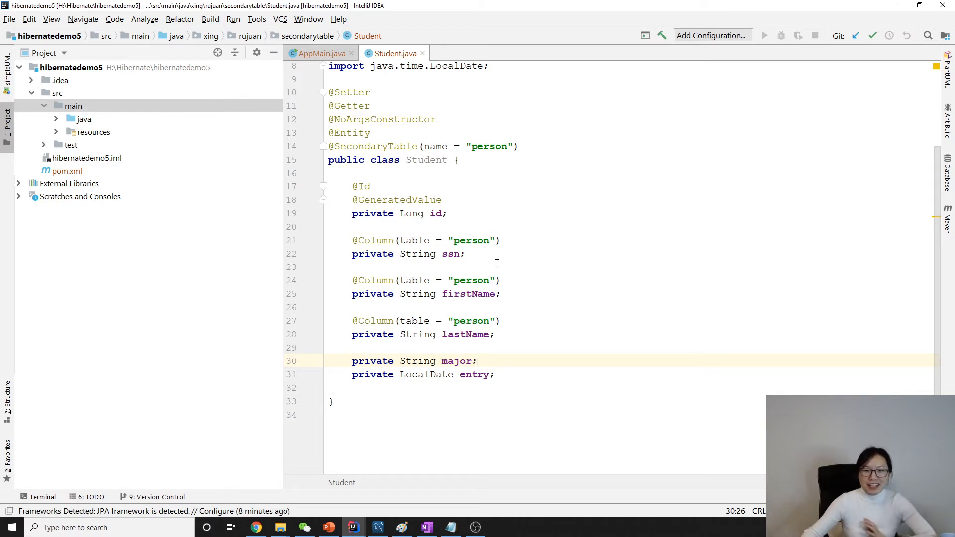
pyautogui.hotkey('alt', 'Left')
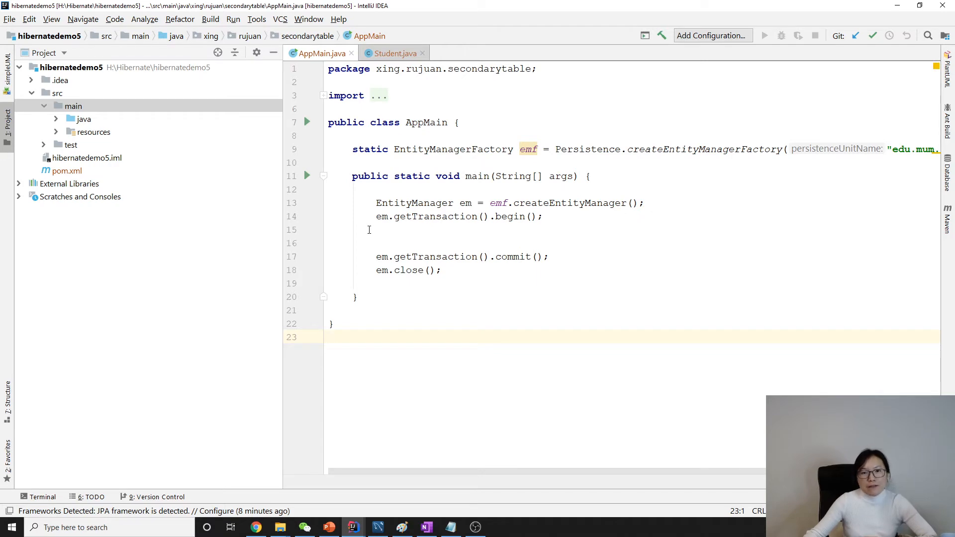
# Step: Bring MySQL Workbench forward and close its open query tabs
pyautogui.rightClick(526, 203)
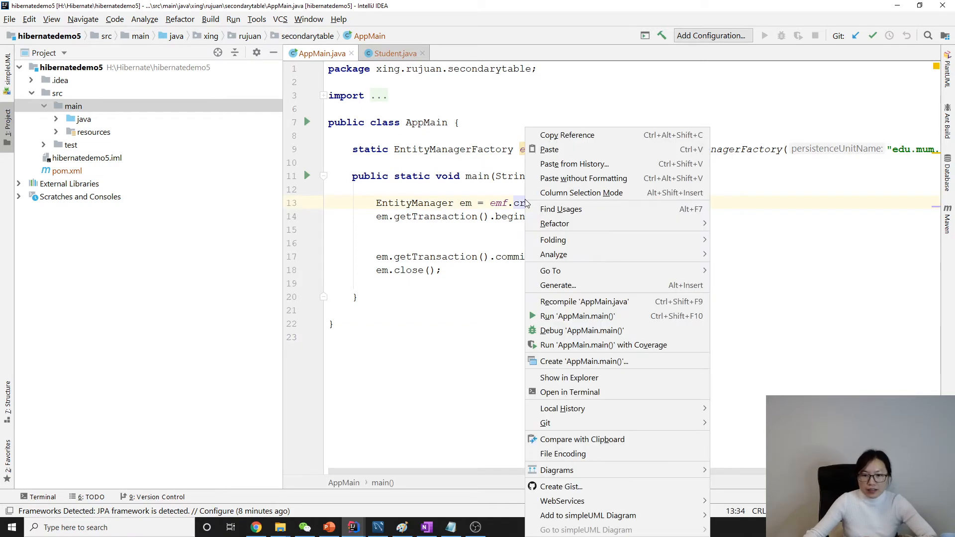
pyautogui.click(407, 381)
pyautogui.click(378, 527)
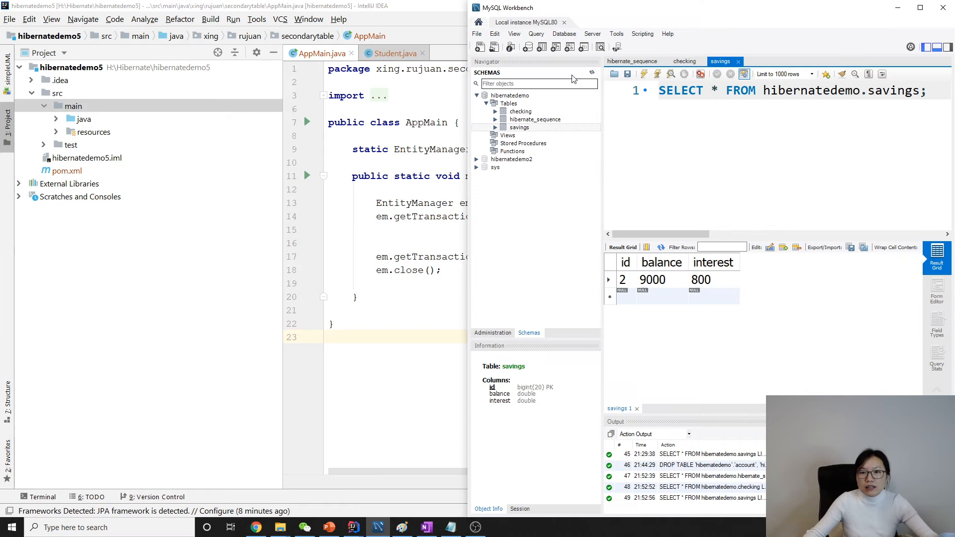
pyautogui.rightClick(632, 62)
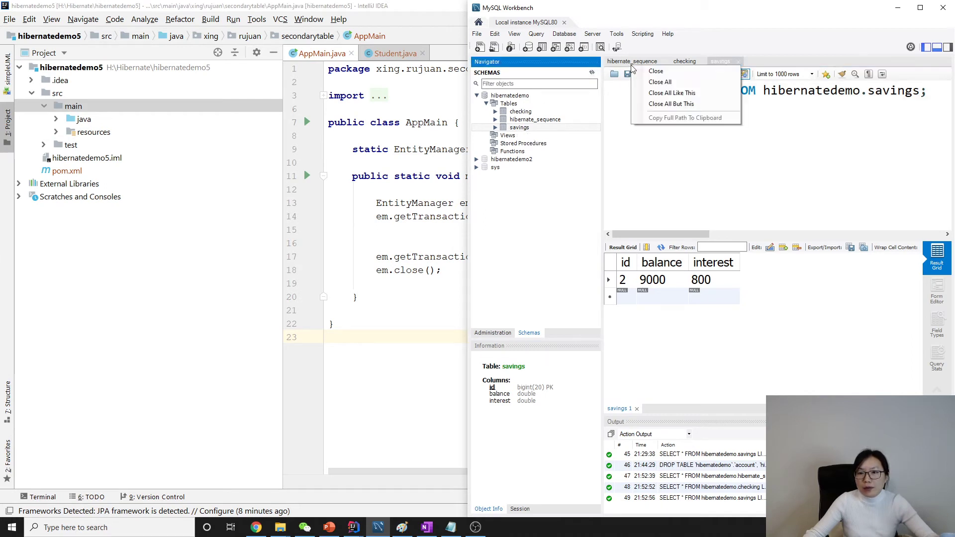
pyautogui.click(657, 80)
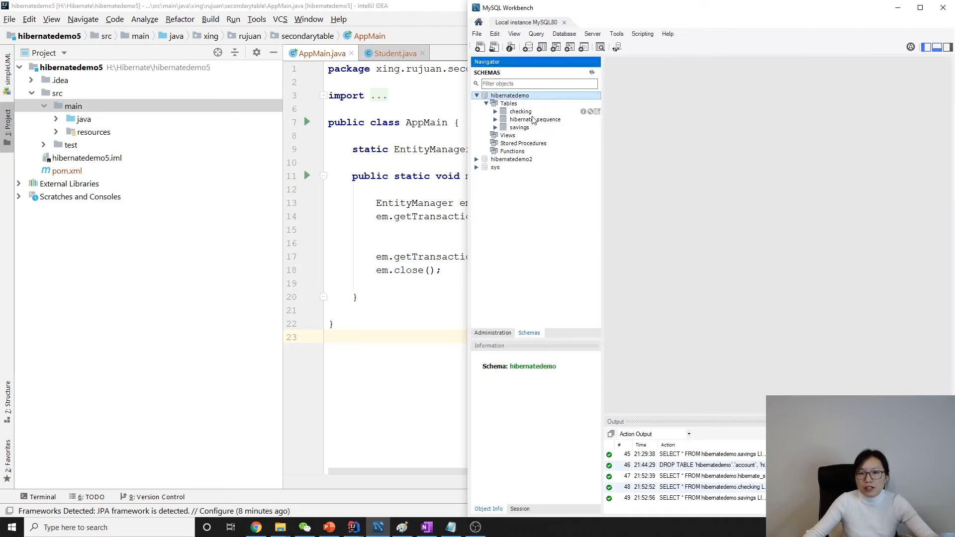
# Step: Drop the checking, hibernate_sequence and savings tables from hibernatedemo immediately
pyautogui.click(522, 112)
pyautogui.keyDown('shift'); pyautogui.click(525, 128); pyautogui.keyUp('shift')
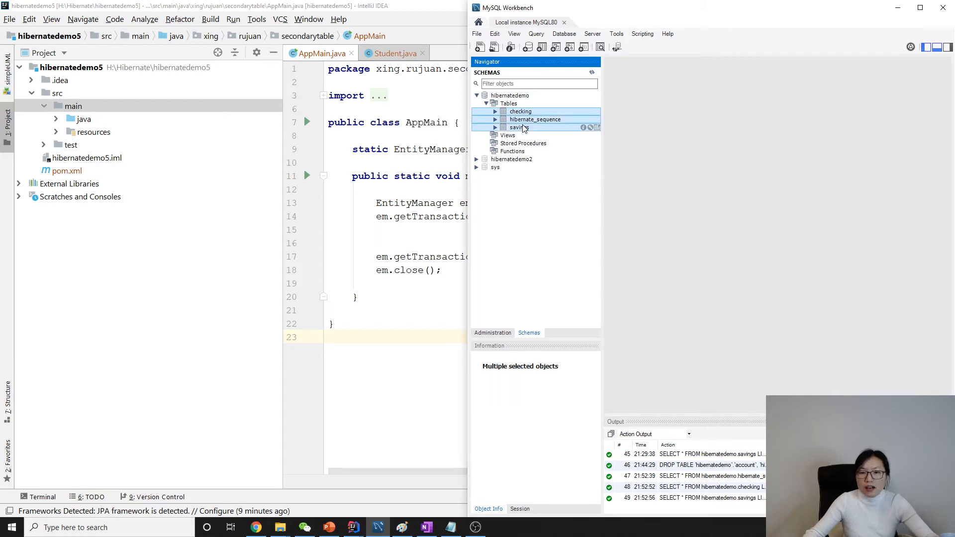
pyautogui.rightClick(569, 124)
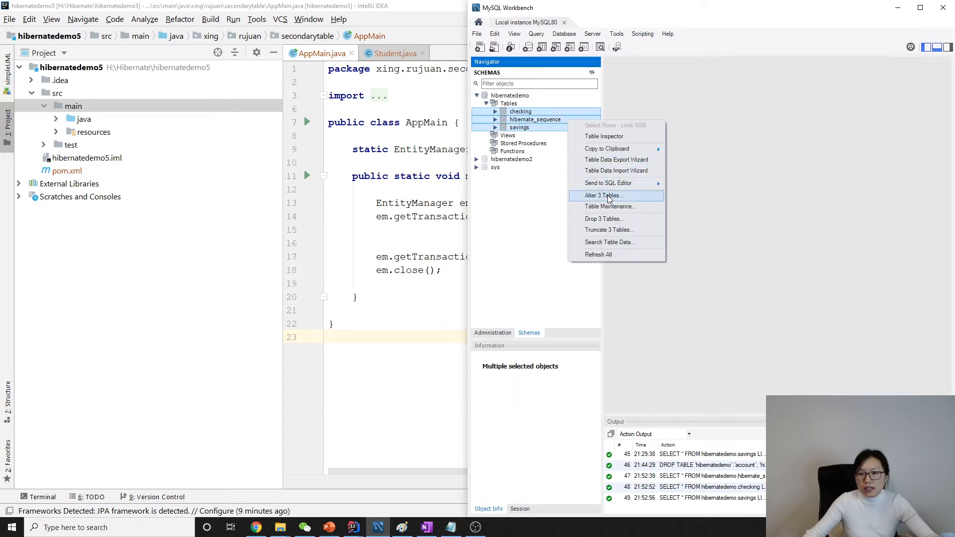
pyautogui.click(604, 219)
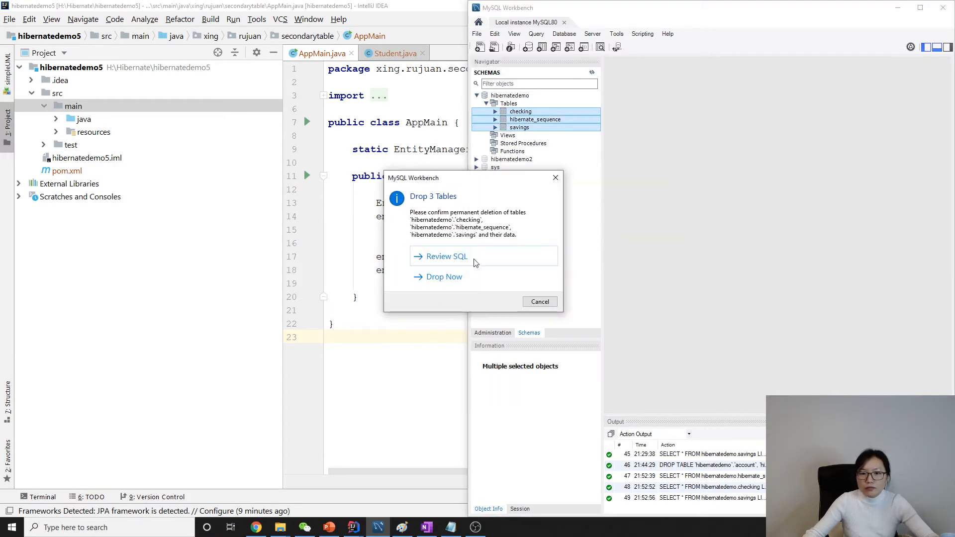
pyautogui.click(458, 281)
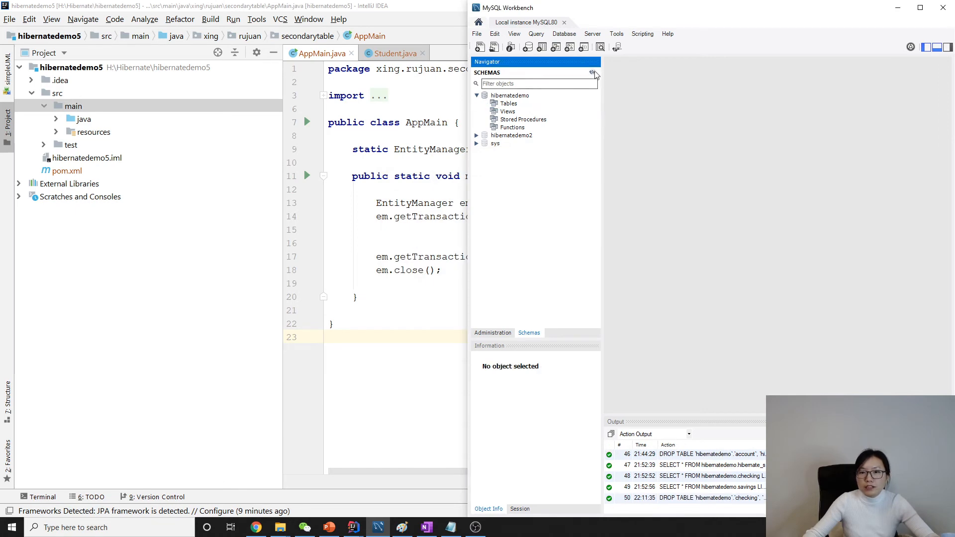
# Step: Hide the Project pane and resize the IntelliJ window around the editor
pyautogui.click(318, 56)
pyautogui.doubleClick(318, 57)
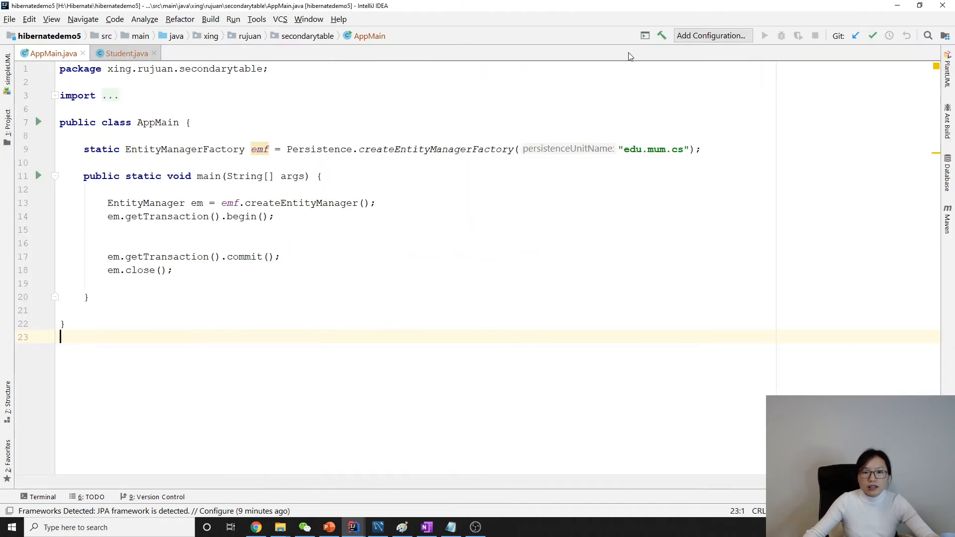
pyautogui.moveTo(848, 11); pyautogui.dragTo(101, 18)
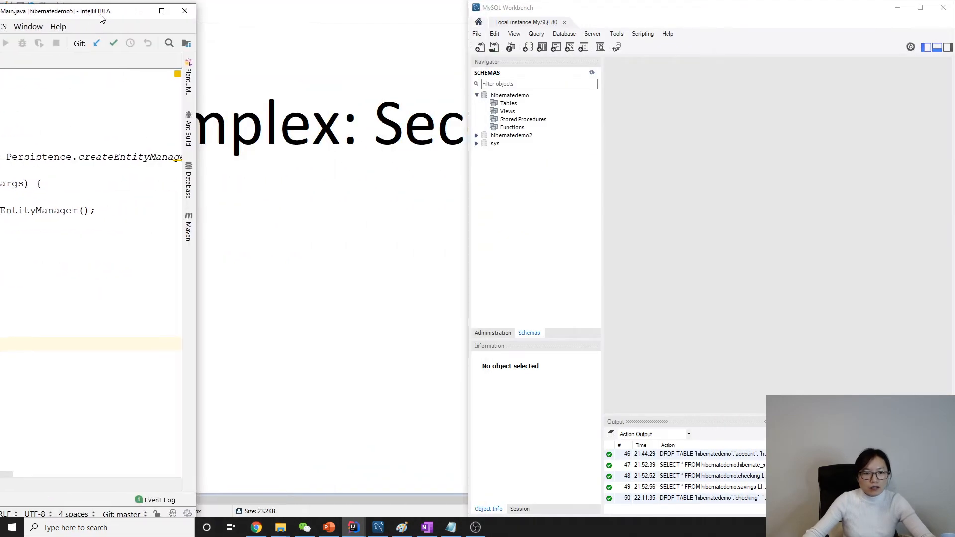
pyautogui.click(162, 12)
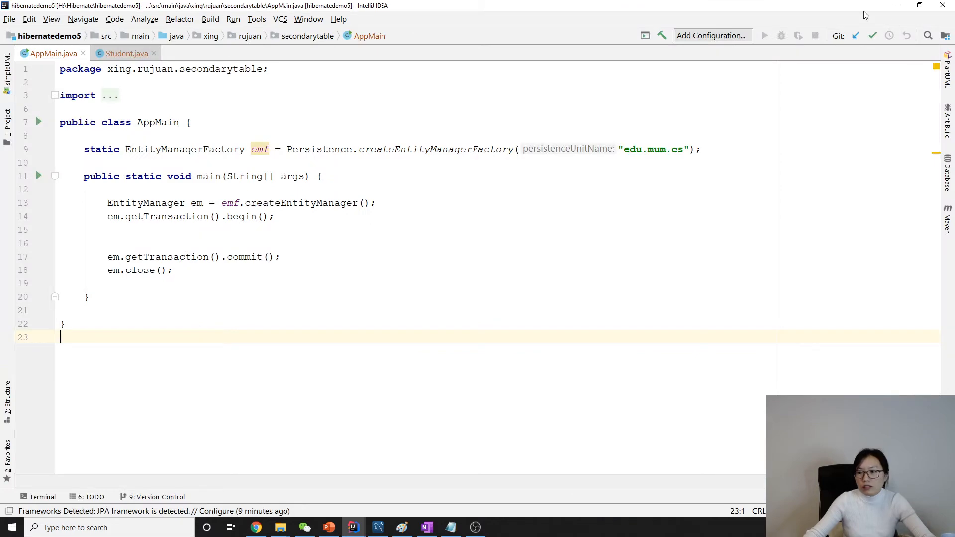
pyautogui.moveTo(819, 8); pyautogui.dragTo(4, 7)
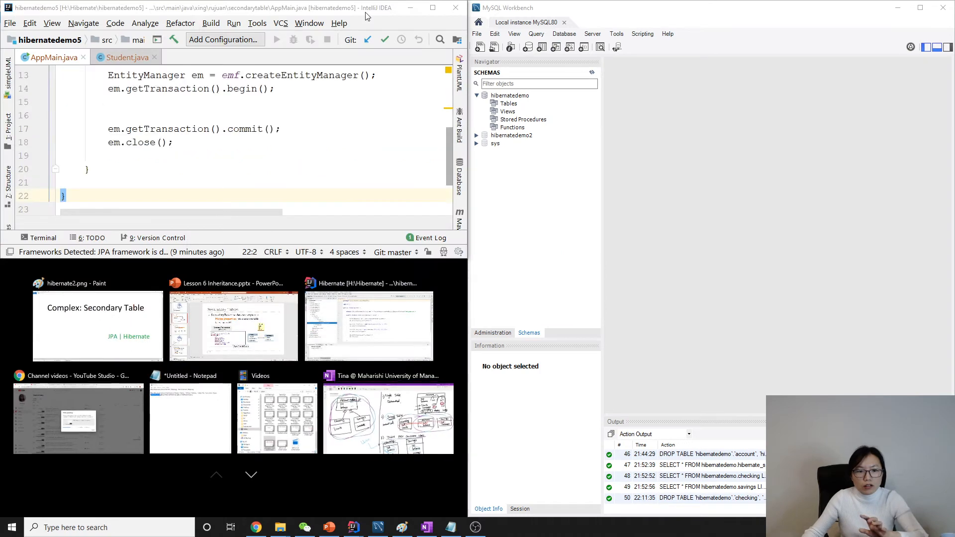
pyautogui.click(898, 7)
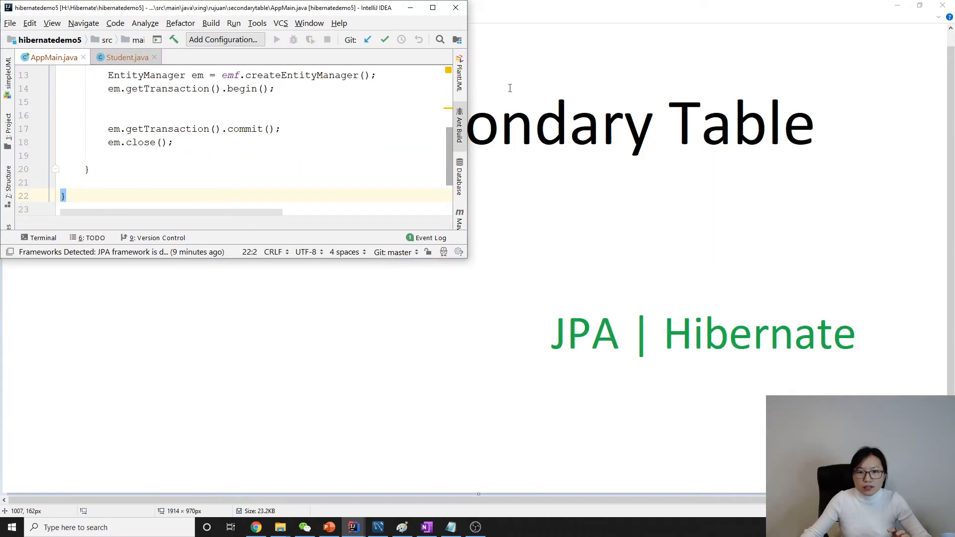
pyautogui.click(432, 8)
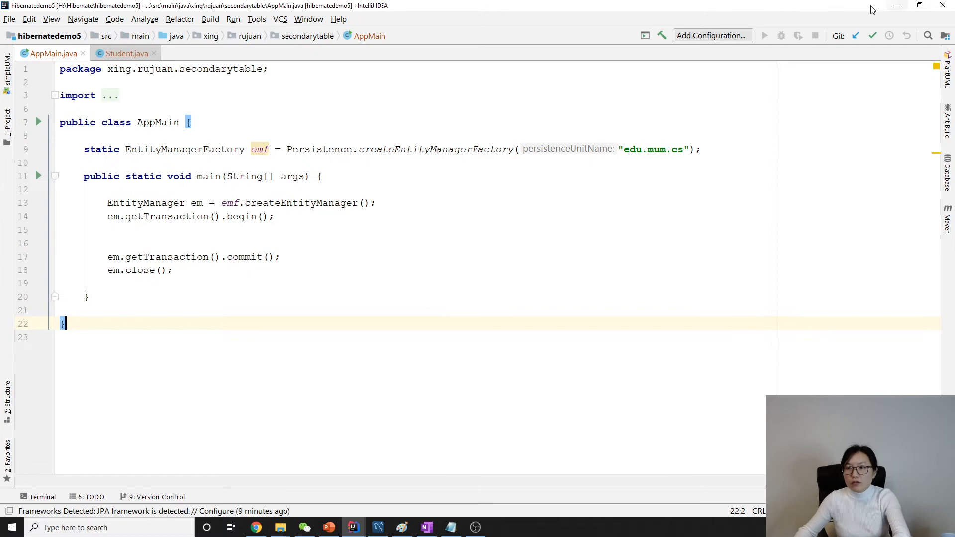
# Step: Snap IntelliJ to the left half and MySQL Workbench to the right half
pyautogui.moveTo(860, 12); pyautogui.dragTo(202, 22)
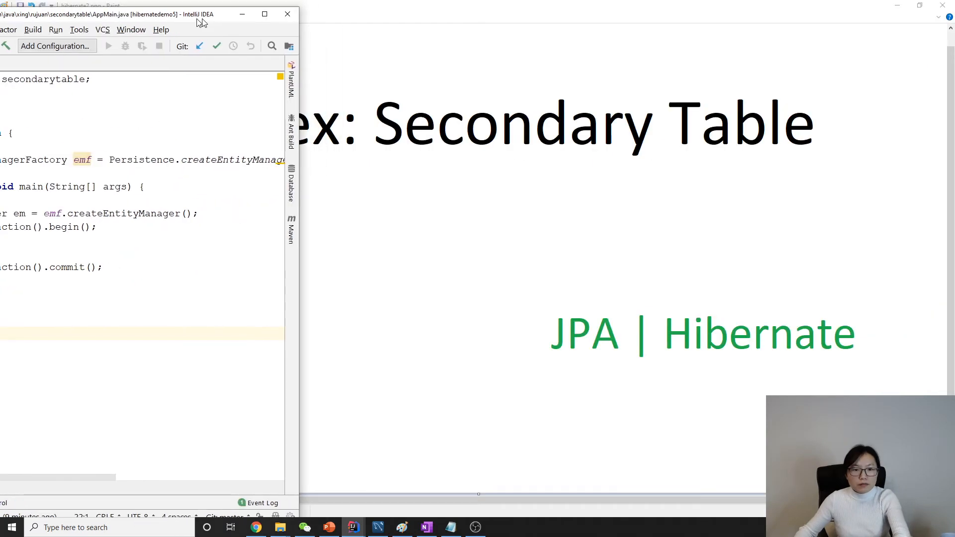
pyautogui.moveTo(202, 22); pyautogui.dragTo(1, 30)
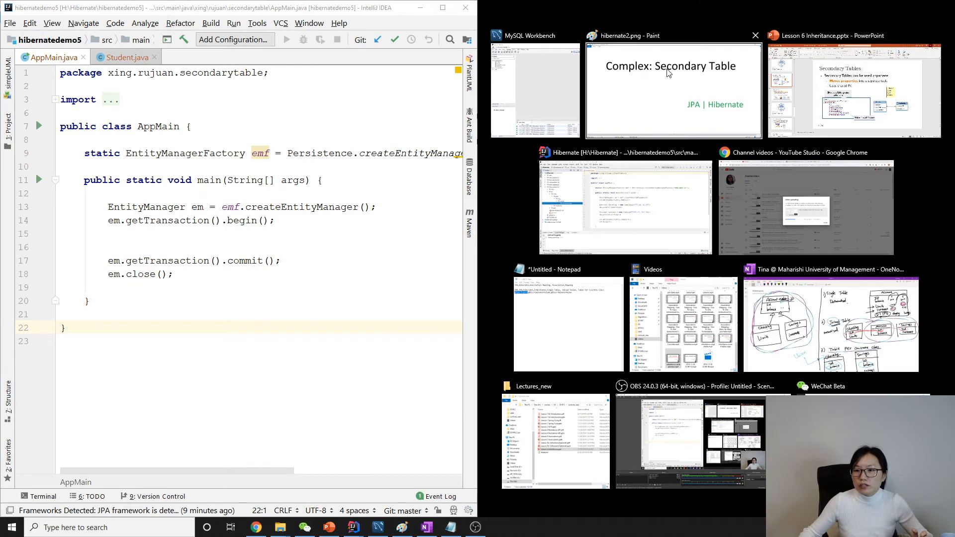
pyautogui.click(535, 90)
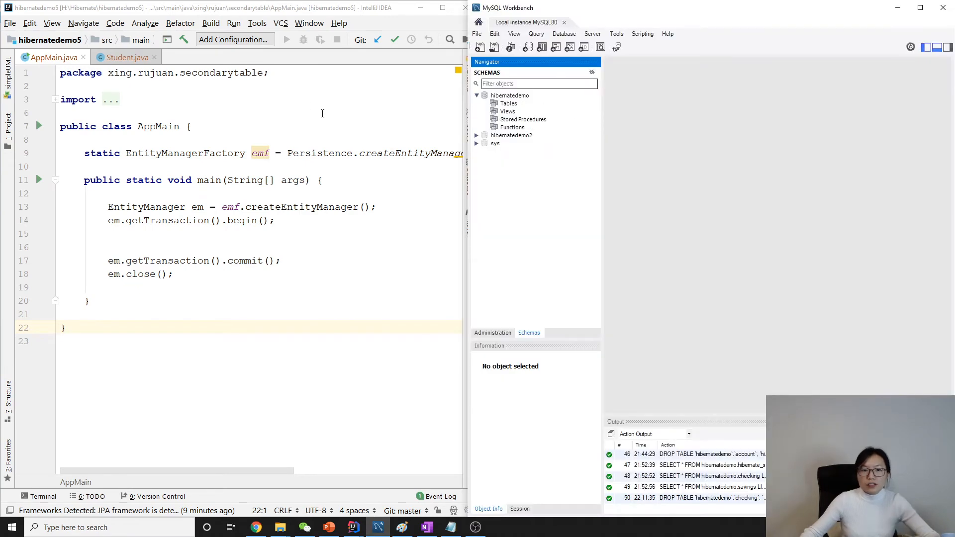
# Step: Run AppMain.main() and highlight the create table person and Student statements in the console
pyautogui.rightClick(211, 221)
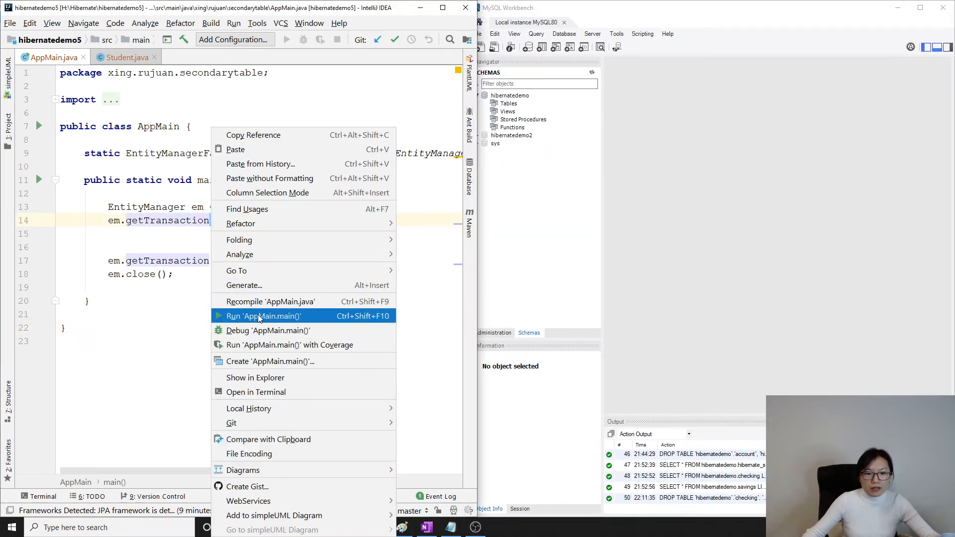
pyautogui.click(260, 316)
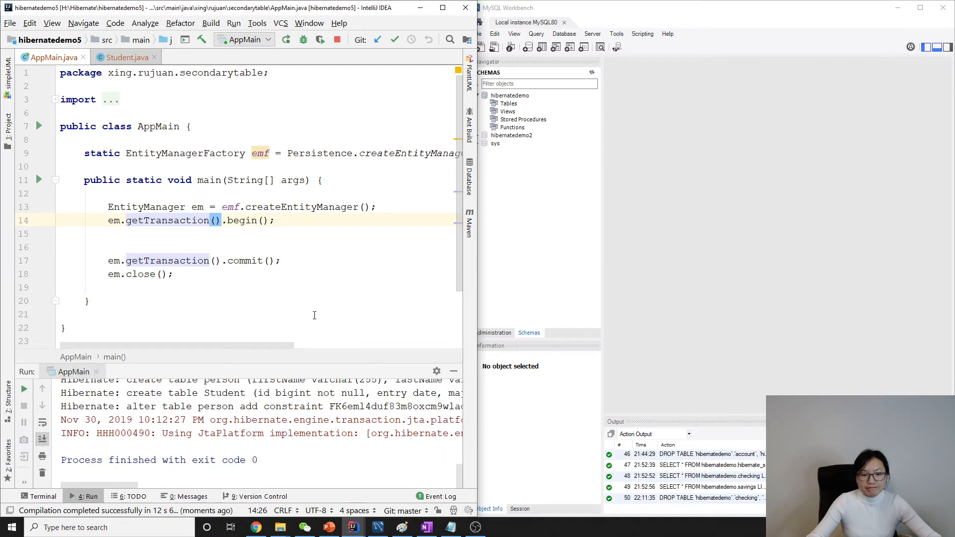
pyautogui.scroll(1, 234, 420)
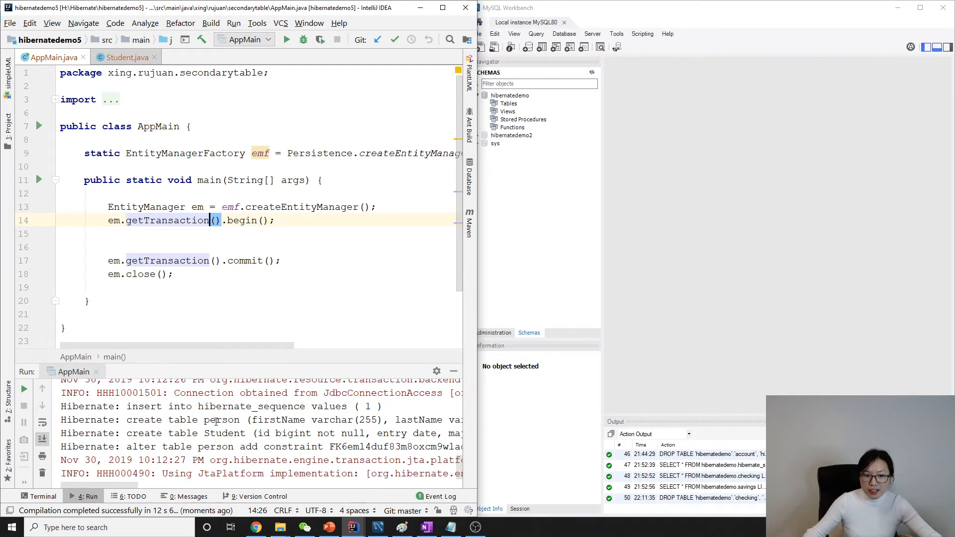
pyautogui.moveTo(126, 420); pyautogui.dragTo(237, 421)
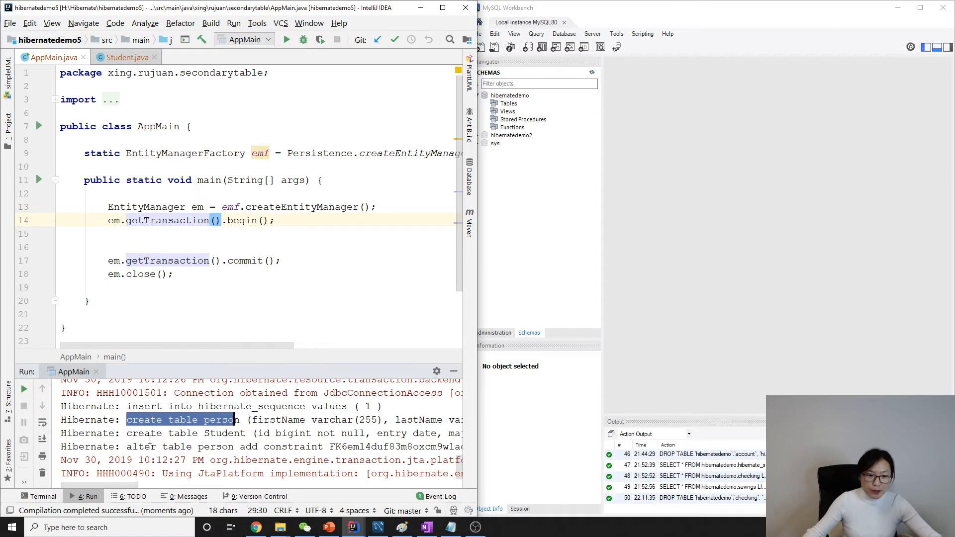
pyautogui.moveTo(126, 434); pyautogui.dragTo(245, 434)
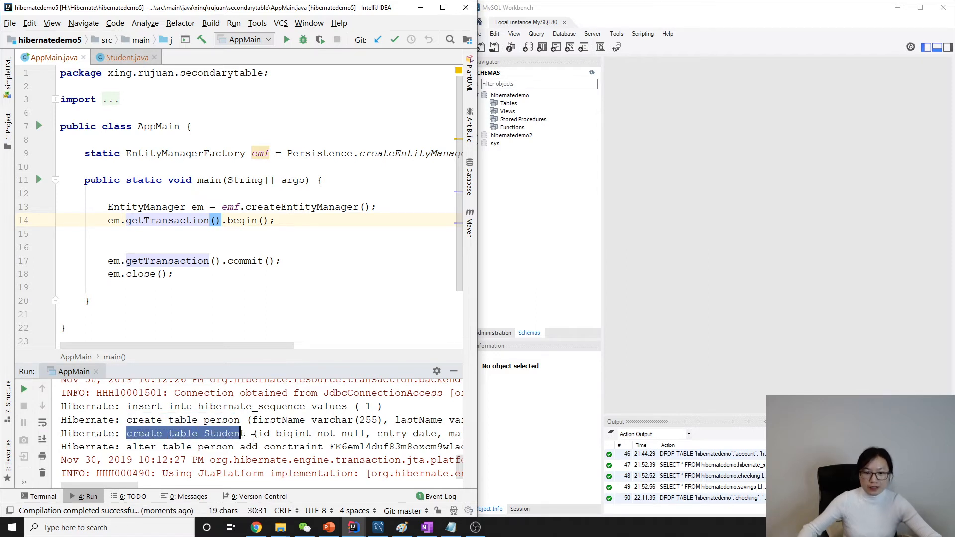
pyautogui.click(592, 75)
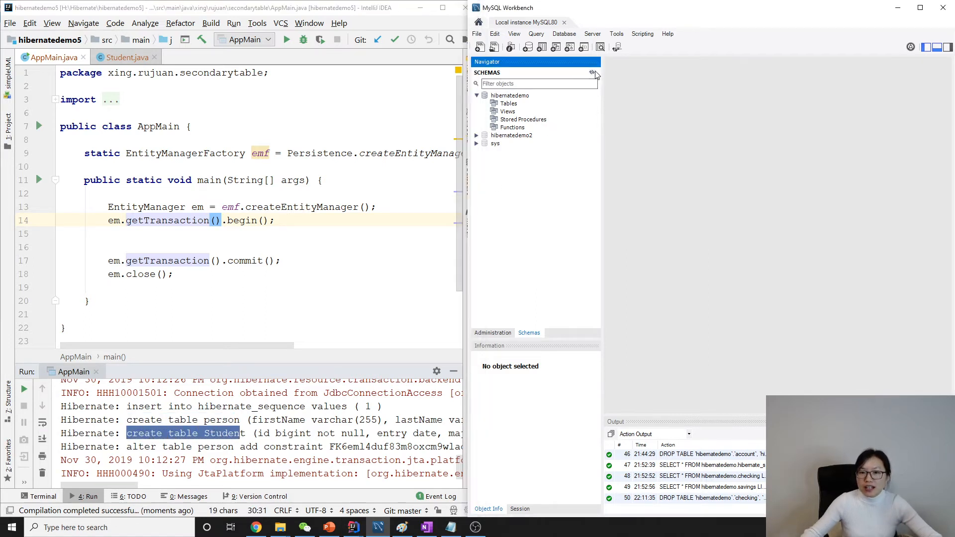
pyautogui.doubleClick(508, 103)
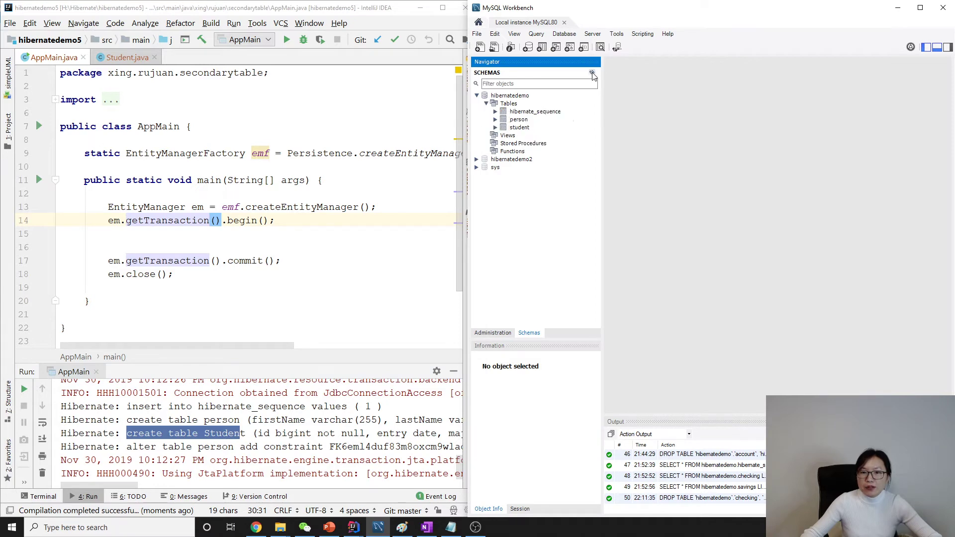
pyautogui.click(541, 113)
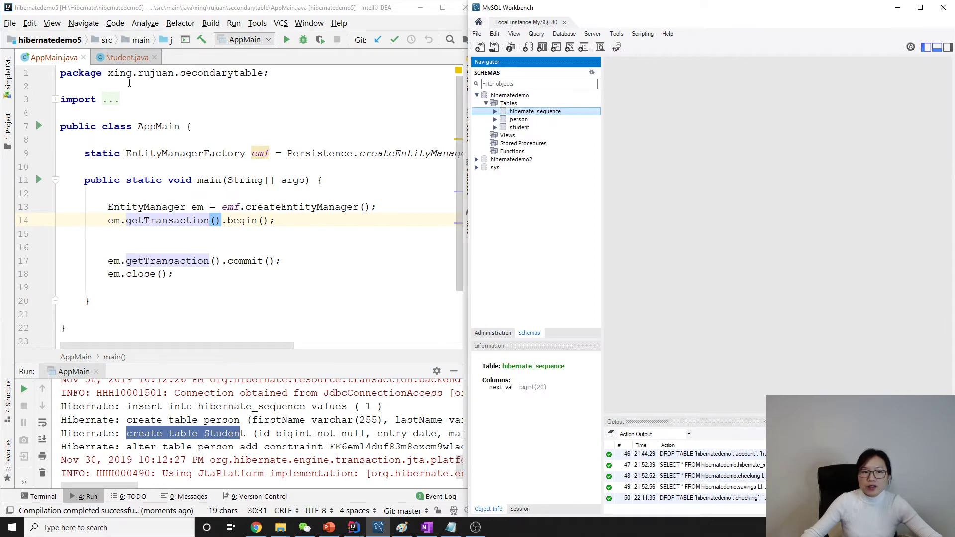
pyautogui.click(127, 58)
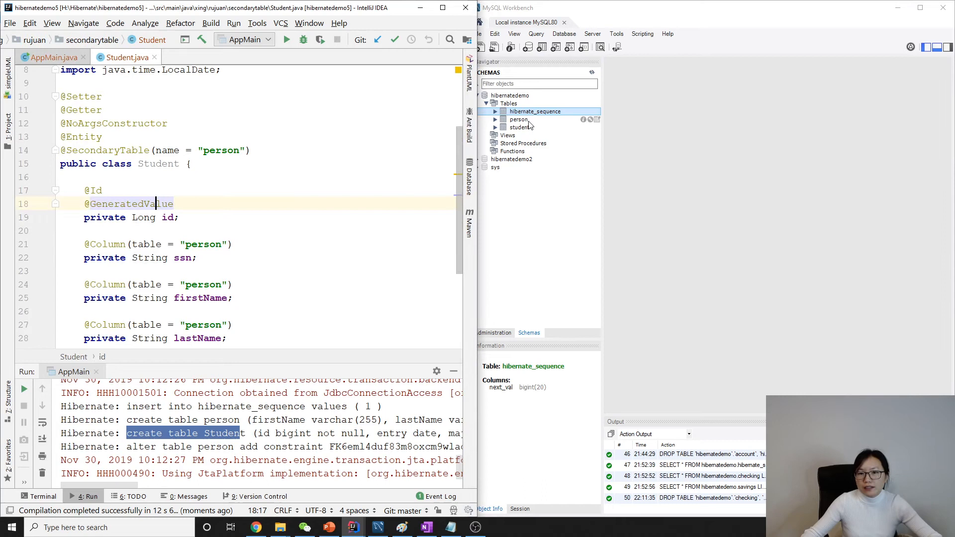
pyautogui.click(581, 121)
pyautogui.click(597, 121)
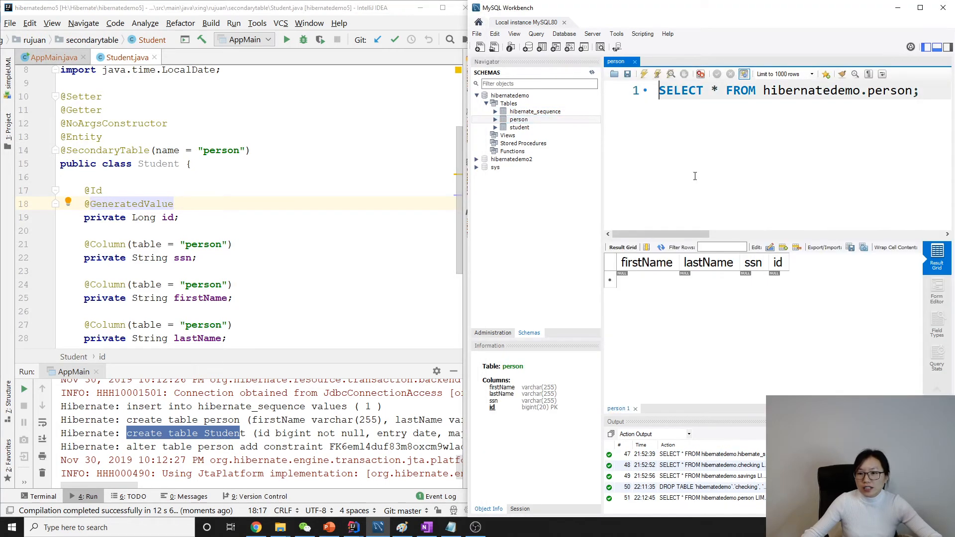
pyautogui.click(670, 264)
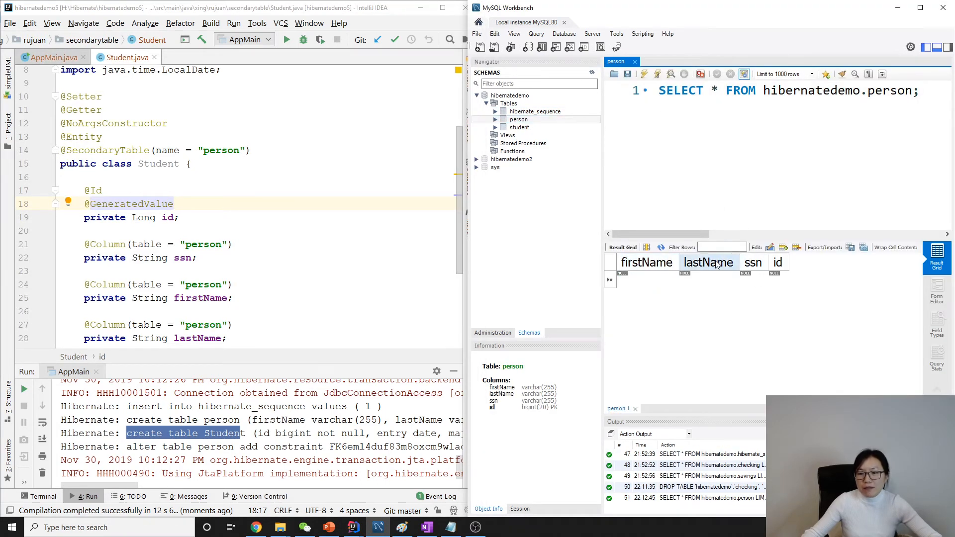
pyautogui.scroll(-2, 180, 178)
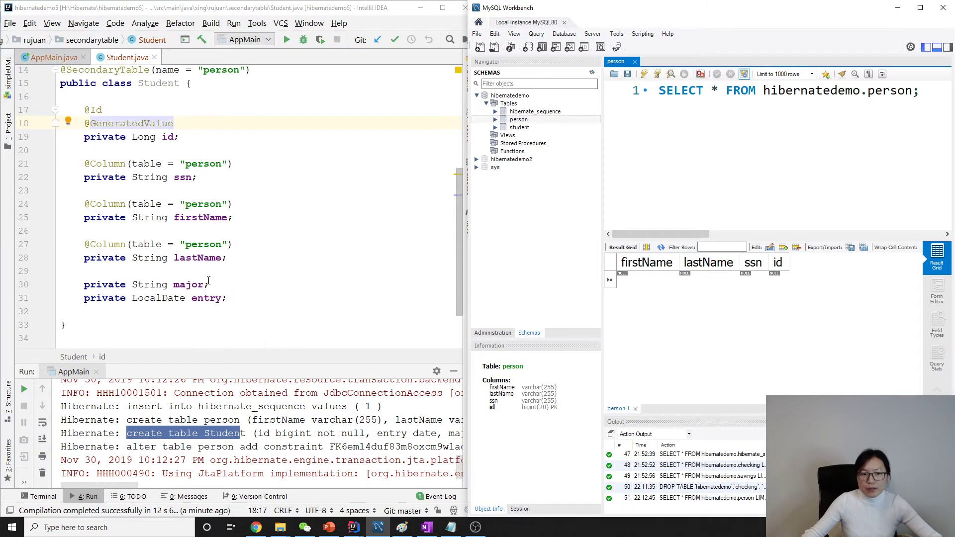
pyautogui.click(180, 178)
pyautogui.click(195, 217)
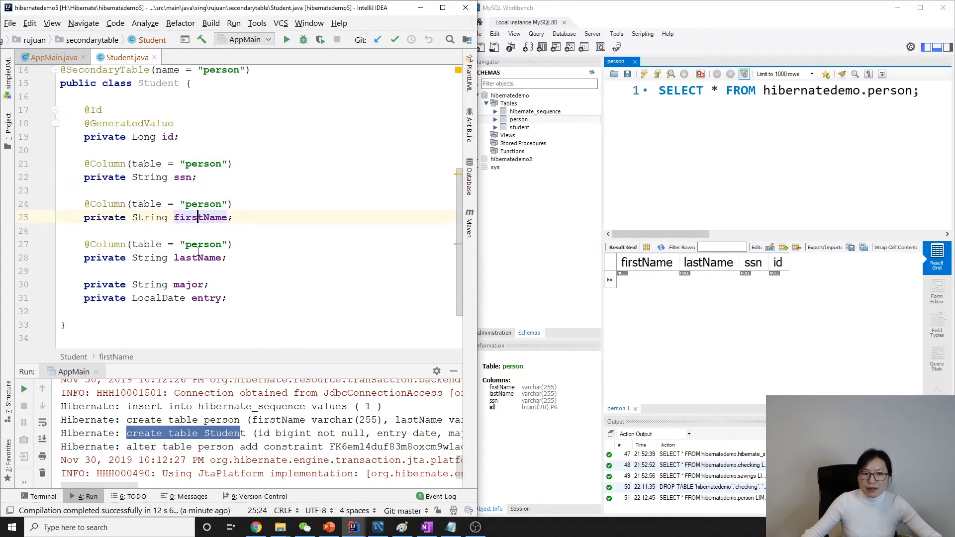
pyautogui.click(193, 258)
pyautogui.click(187, 178)
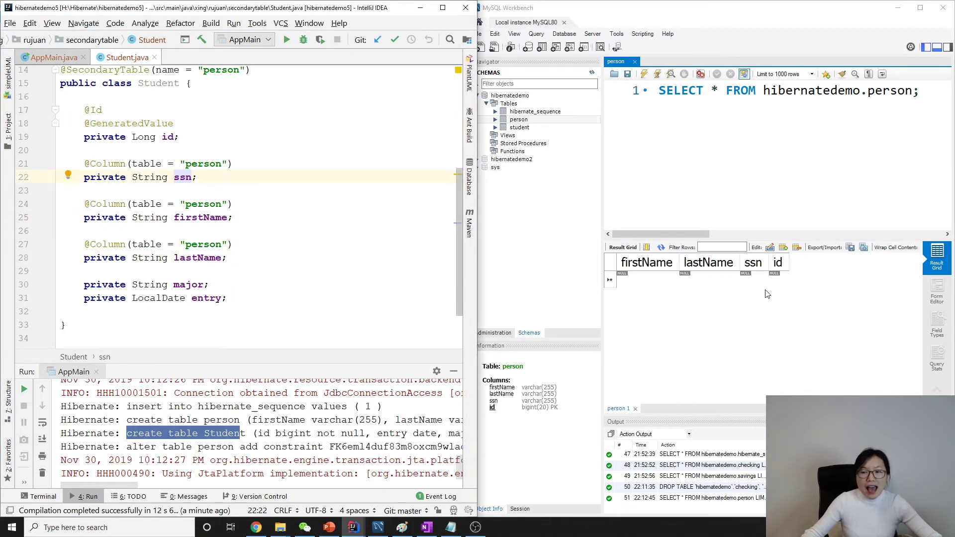
pyautogui.click(780, 265)
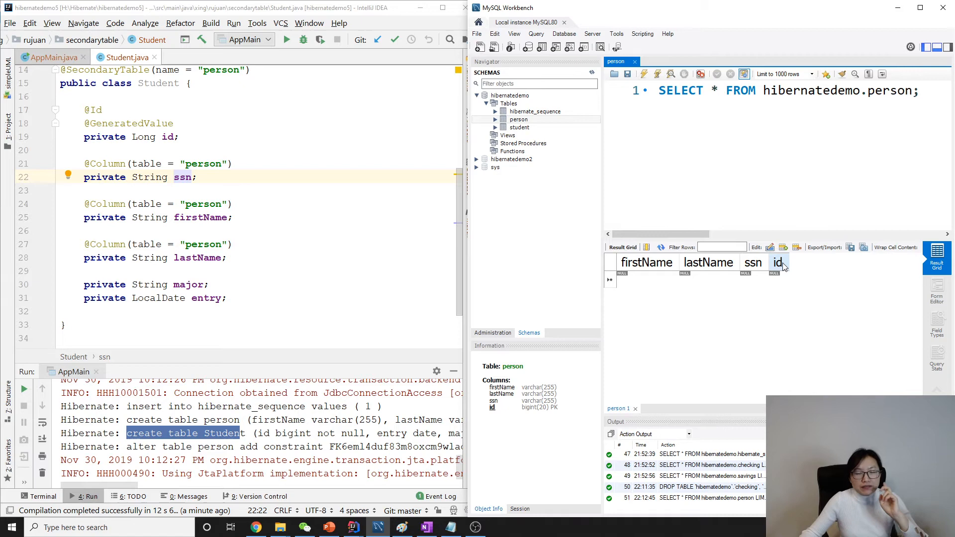
pyautogui.click(527, 131)
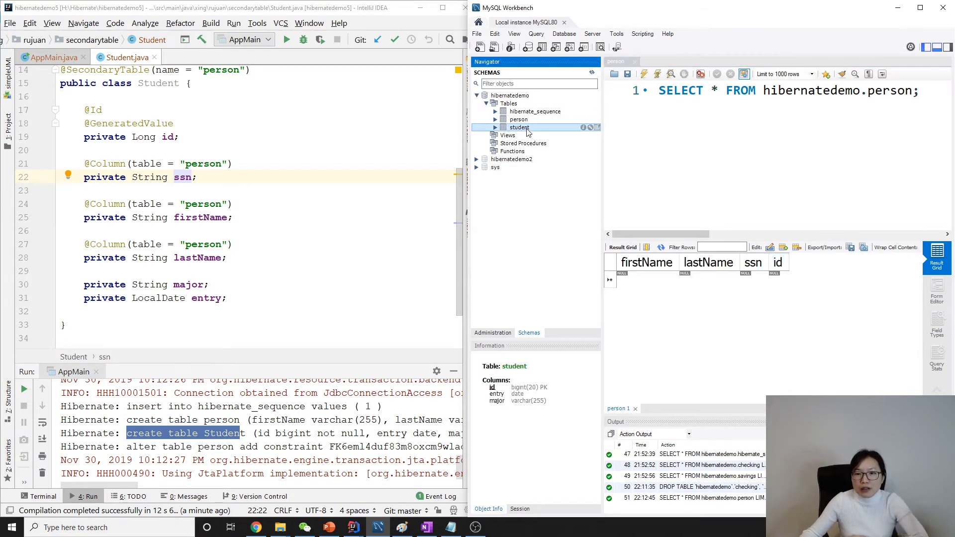
pyautogui.click(596, 128)
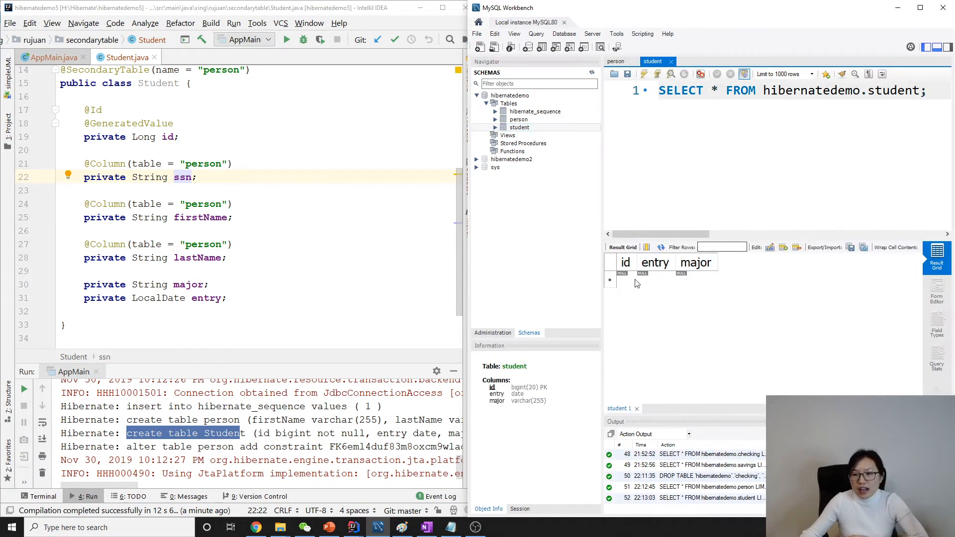
pyautogui.click(636, 283)
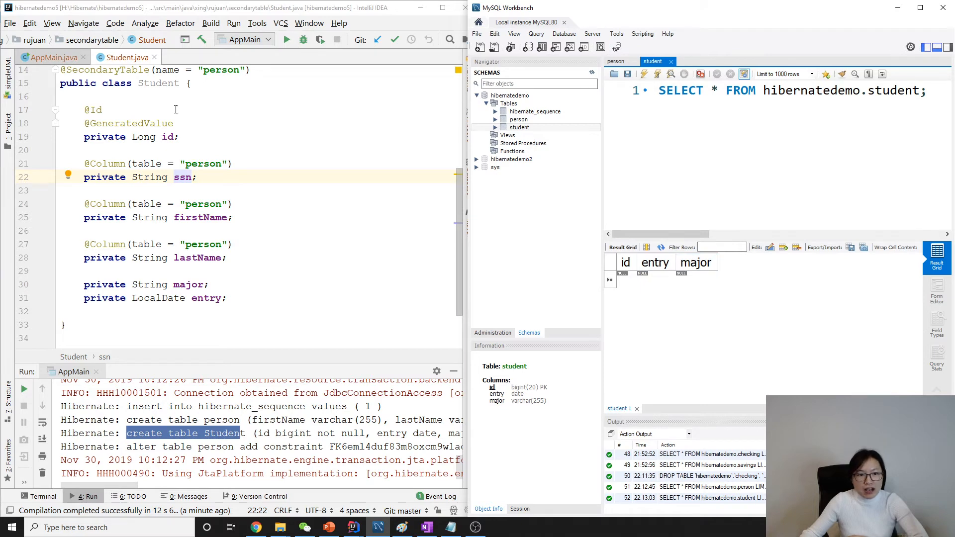
pyautogui.click(152, 137)
pyautogui.click(187, 285)
pyautogui.click(203, 298)
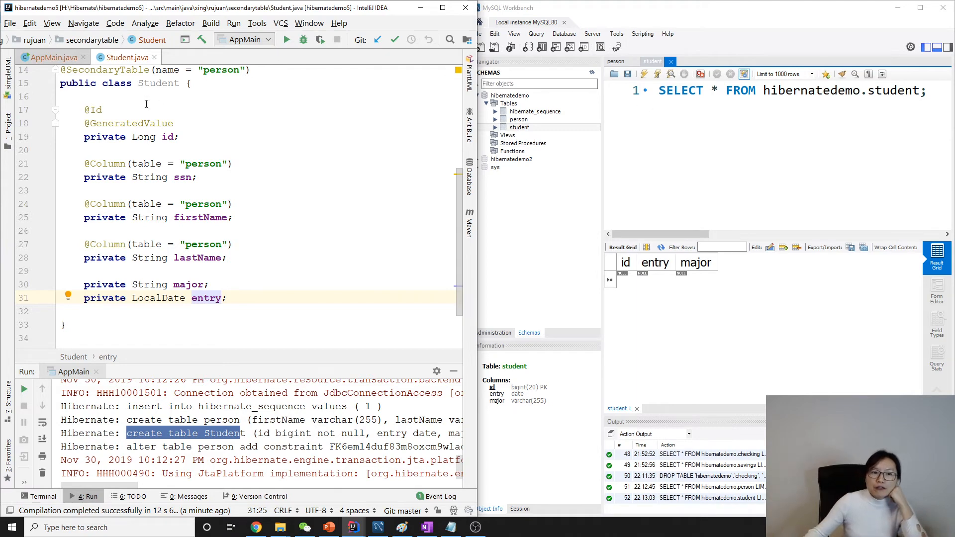
pyautogui.doubleClick(144, 137)
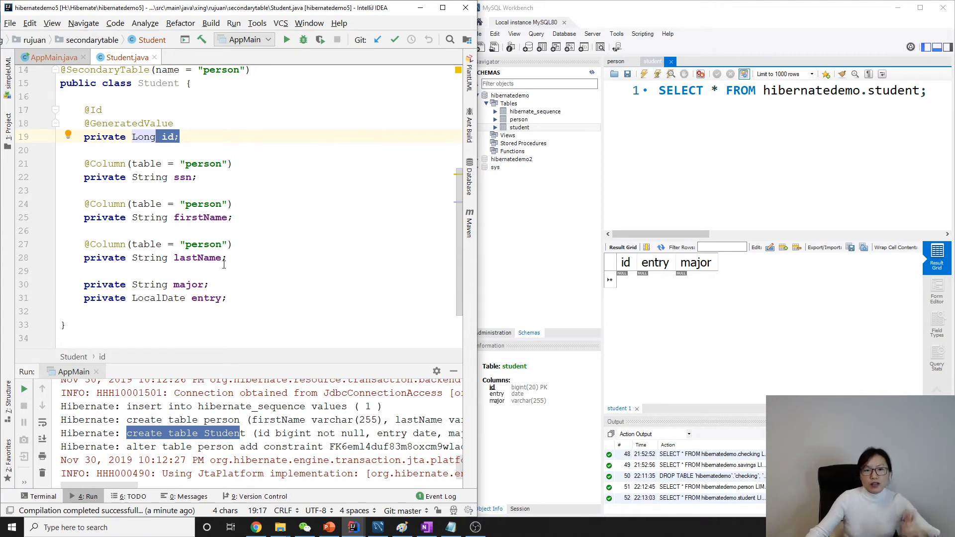
# Step: Generate a Student constructor over ssn, firstName, lastName, major and entry
pyautogui.click(251, 301)
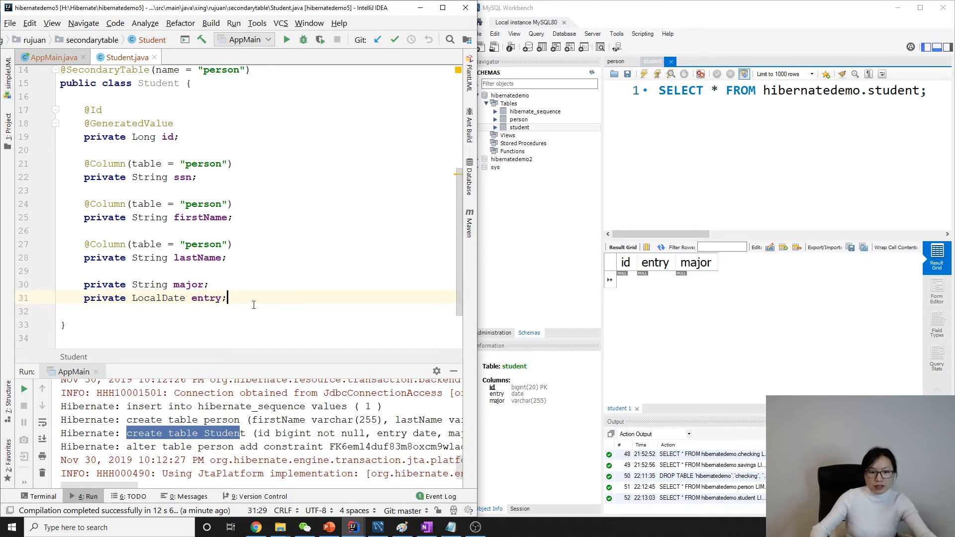
pyautogui.press('Return')
pyautogui.press('Return')
pyautogui.press('alt+Insert')
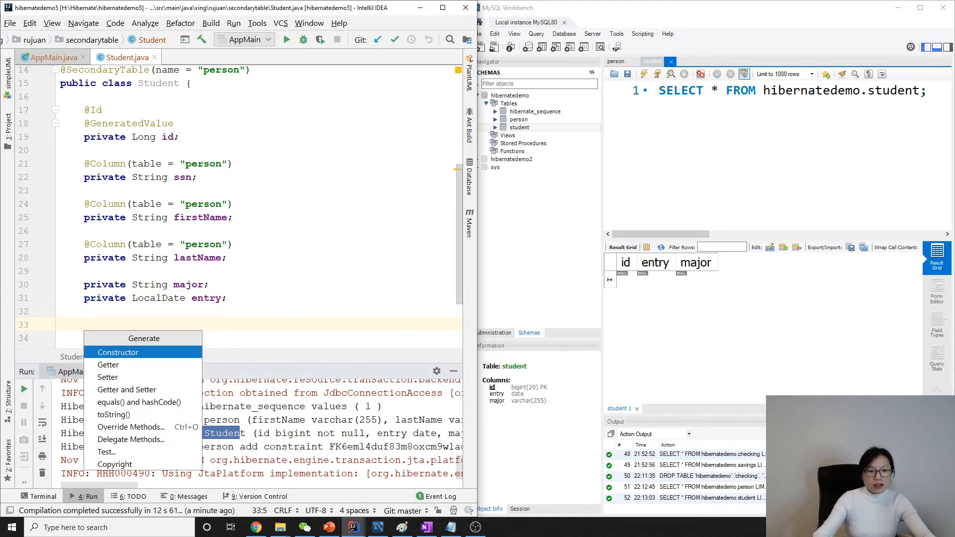
pyautogui.press('Return')
pyautogui.hotkey('shift', 'Down')
pyautogui.hotkey('shift', 'Down')
pyautogui.hotkey('shift', 'Down')
pyautogui.hotkey('shift', 'Down')
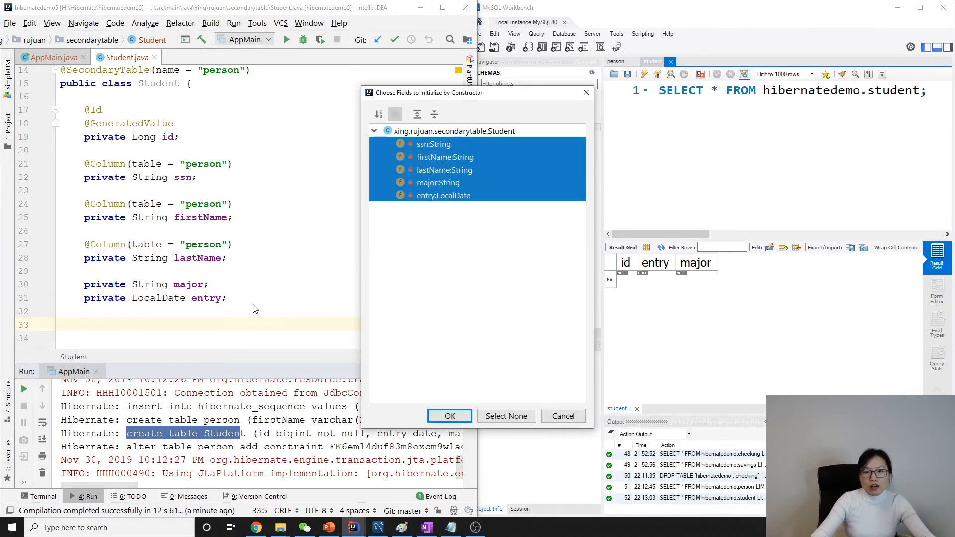
pyautogui.press('Return')
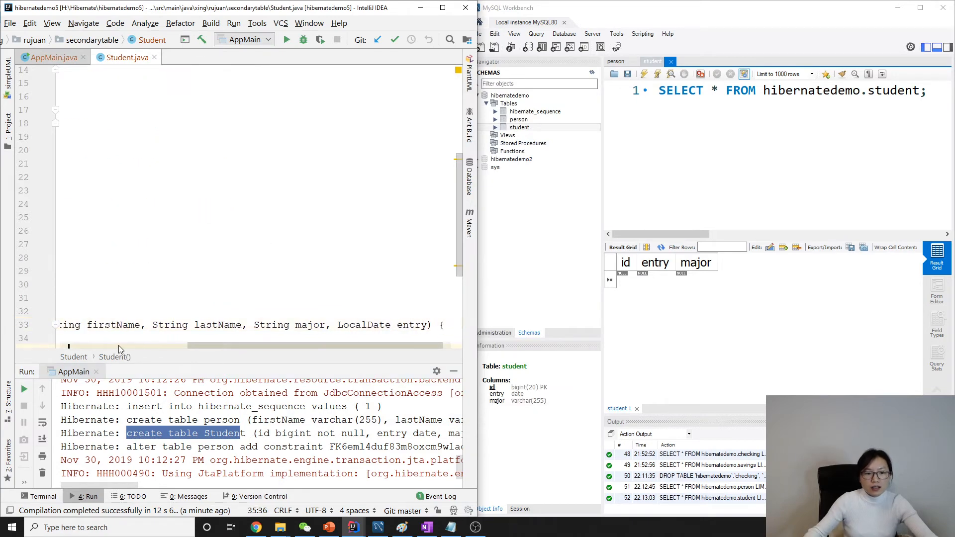
pyautogui.moveTo(220, 347); pyautogui.dragTo(81, 345)
pyautogui.scroll(3, 112, 188)
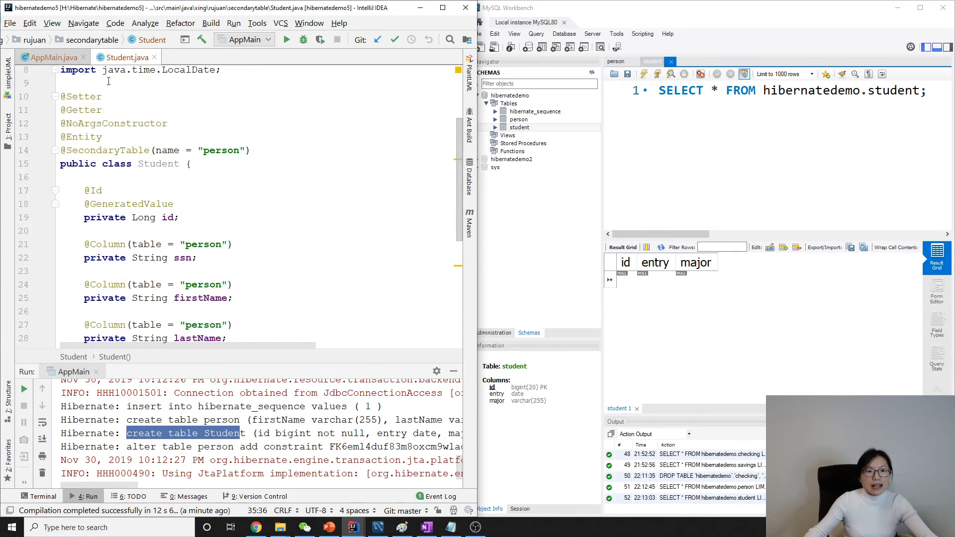
# Step: In AppMain, start a new Student s1 statement inside the transaction using the Student constructor
pyautogui.click(53, 57)
pyautogui.click(280, 233)
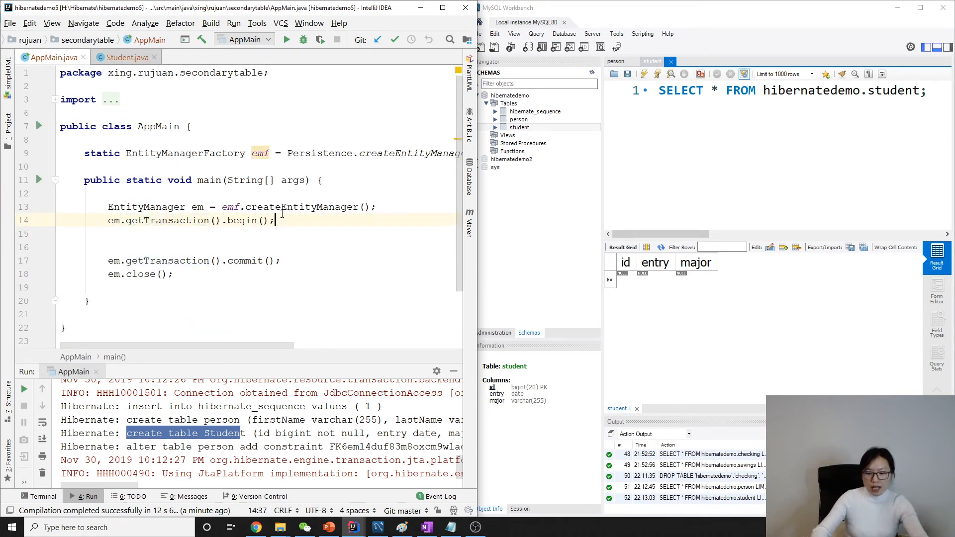
pyautogui.press('Return')
pyautogui.write('Sti')
pyautogui.press('BackSpace')
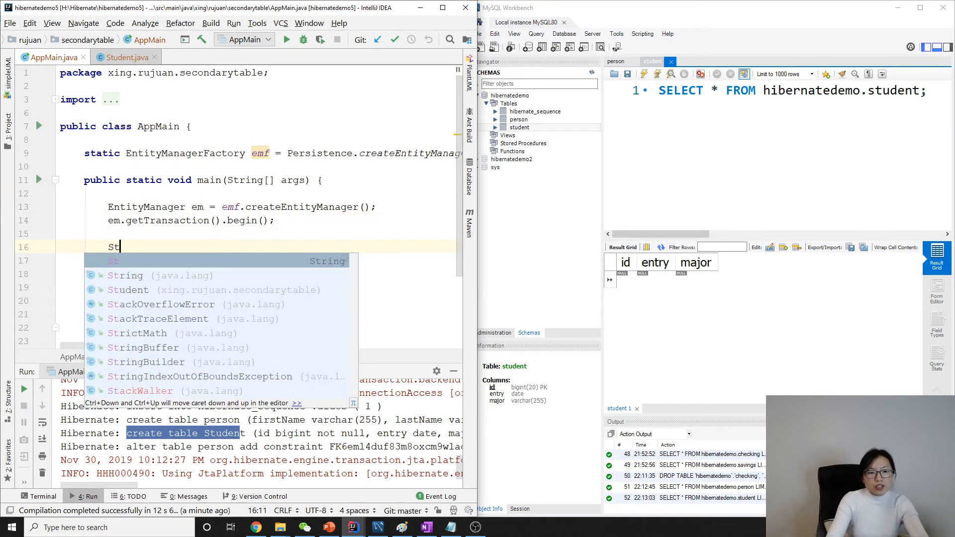
pyautogui.write('u')
pyautogui.press('Return')
pyautogui.write('s1')
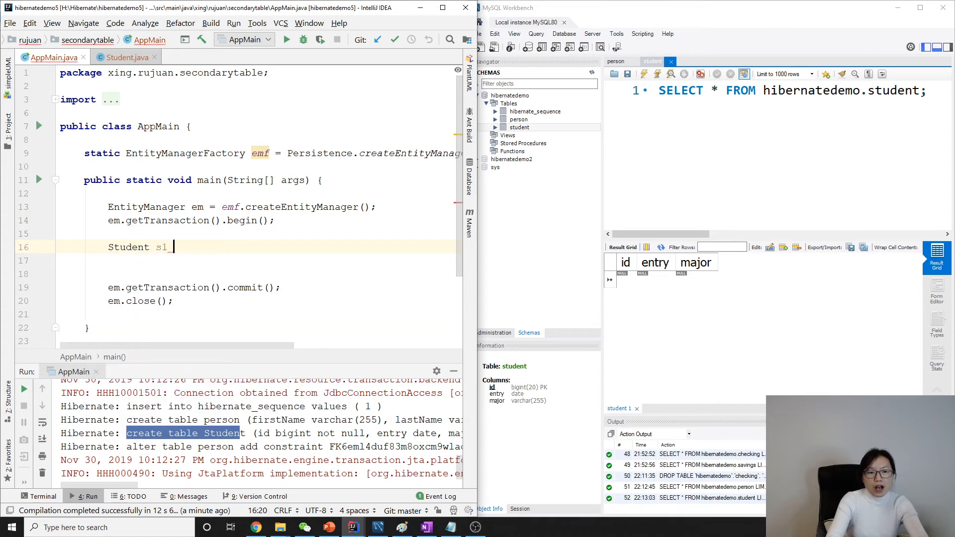
pyautogui.write(' = new Stu')
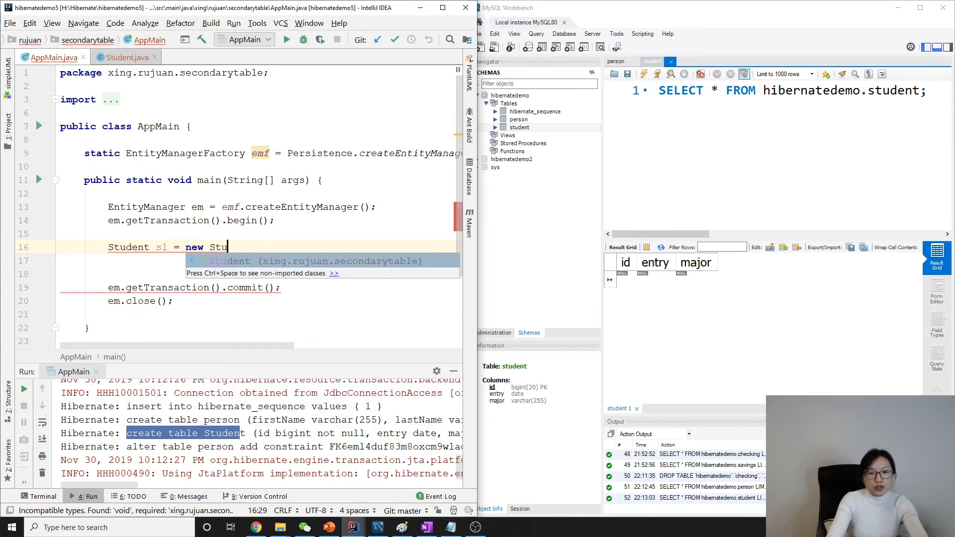
pyautogui.write('dnet')
pyautogui.press('BackSpace')
pyautogui.press('BackSpace')
pyautogui.press('BackSpace')
pyautogui.write('e')
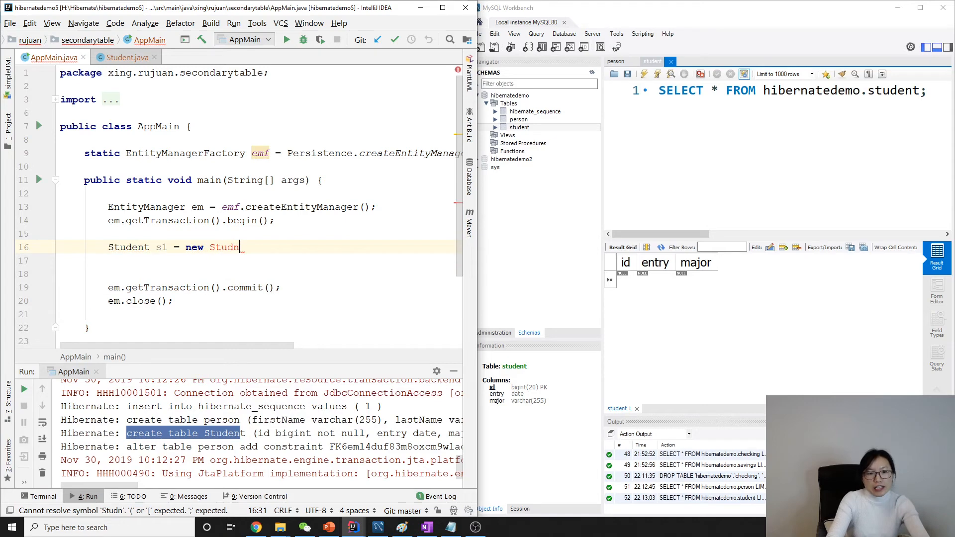
pyautogui.write('nt')
pyautogui.press('Return')
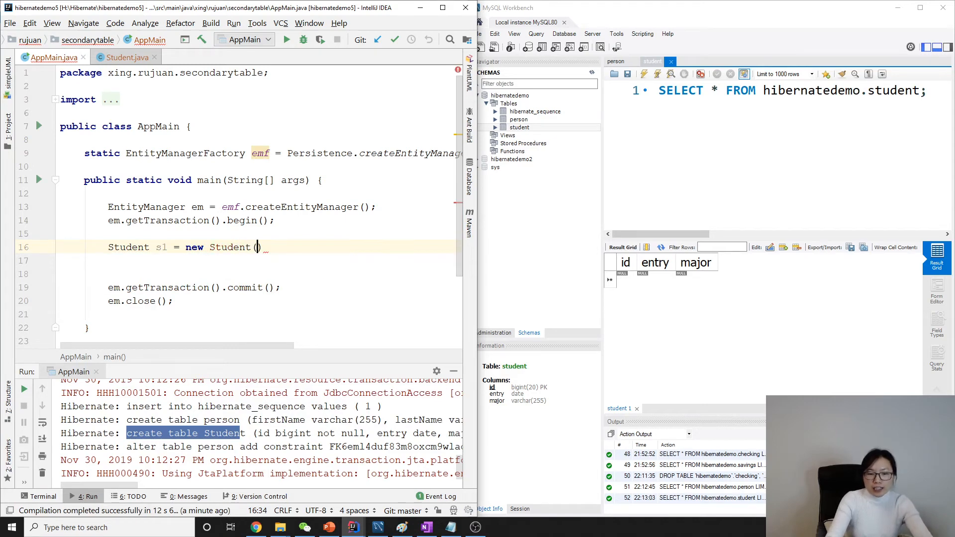
pyautogui.write('"')
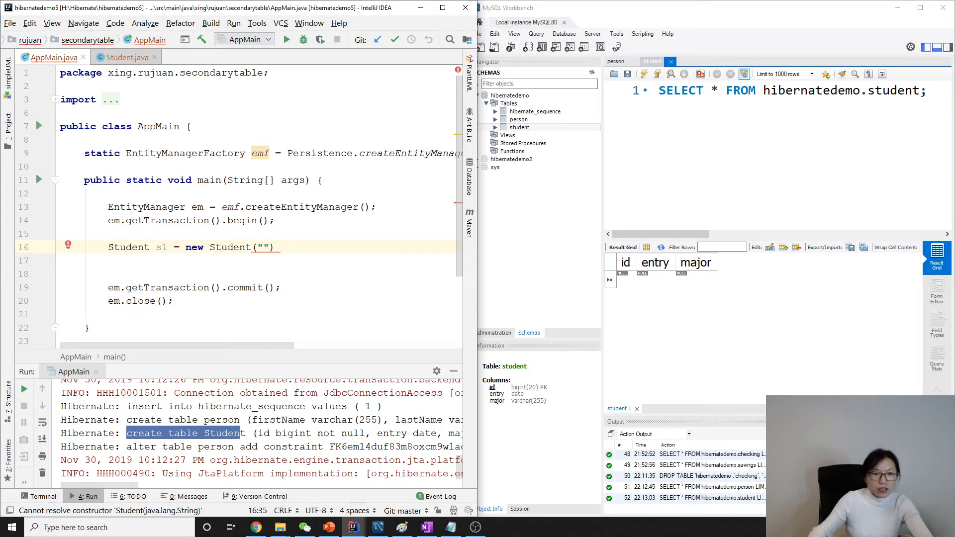
pyautogui.click(125, 57)
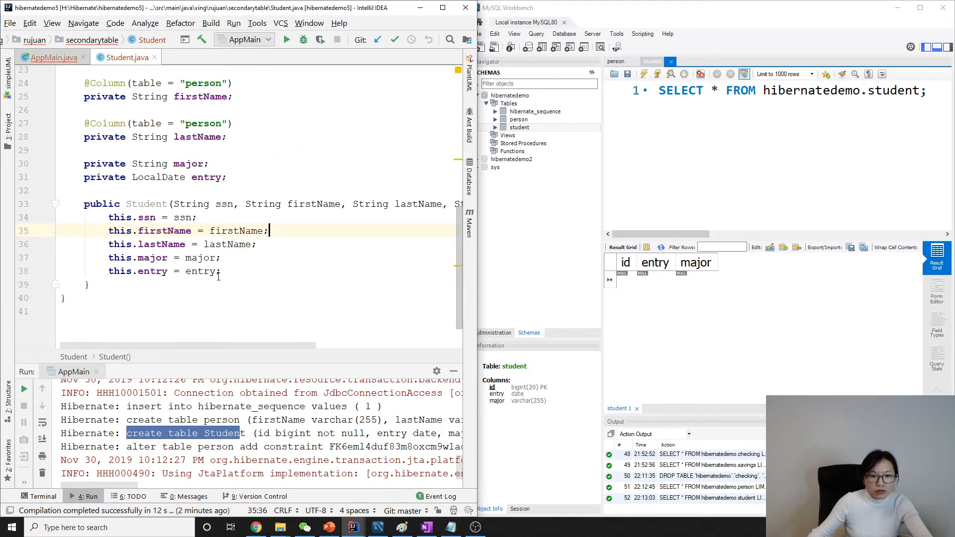
pyautogui.click(53, 58)
pyautogui.write('"')
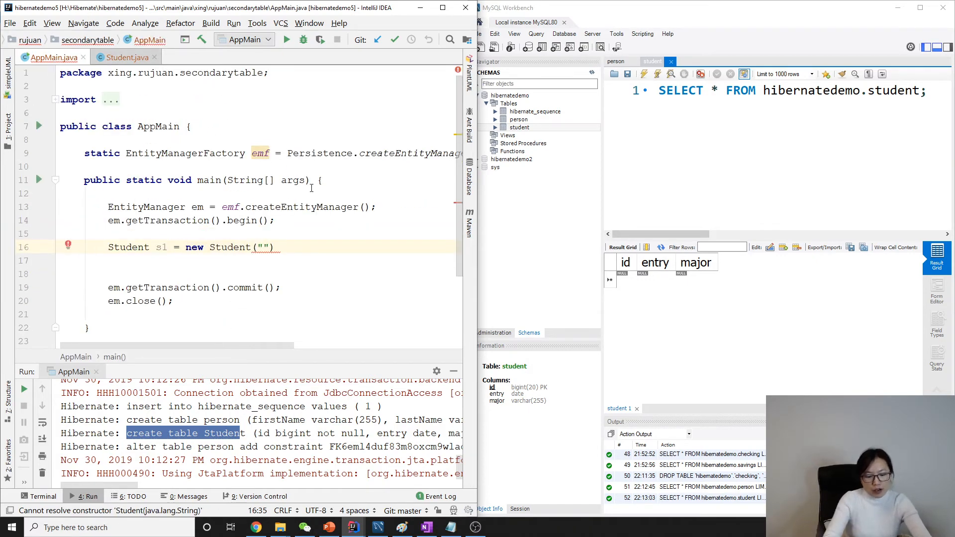
pyautogui.write('SNO')
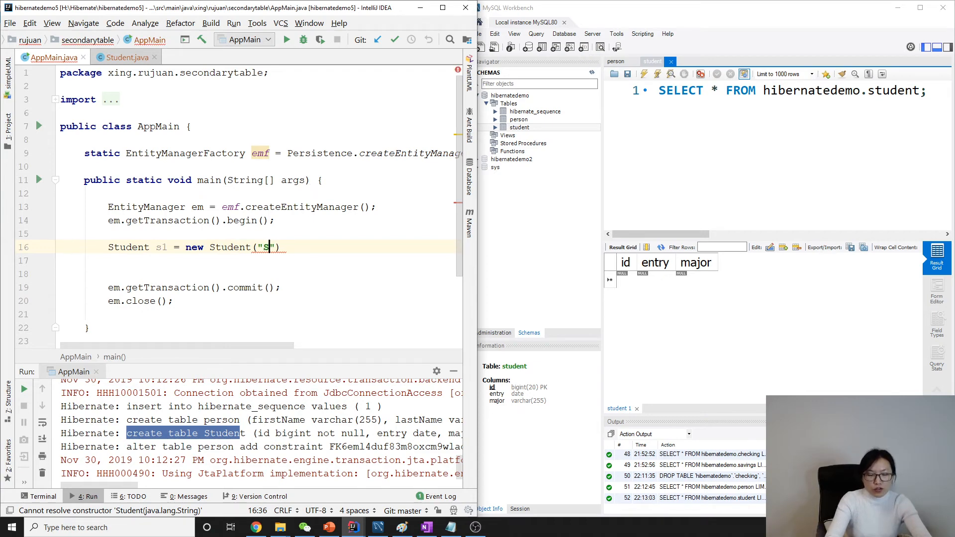
pyautogui.write('.1",')
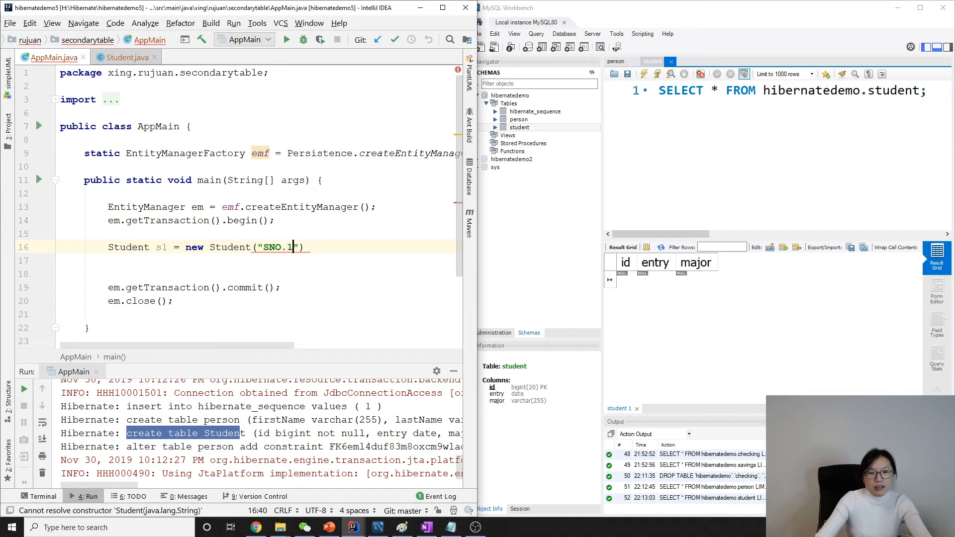
pyautogui.write(' "')
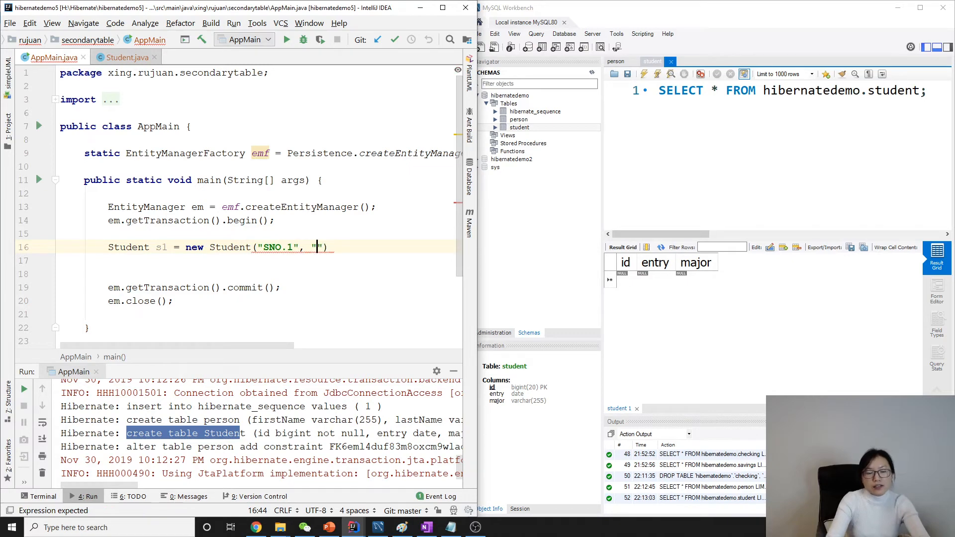
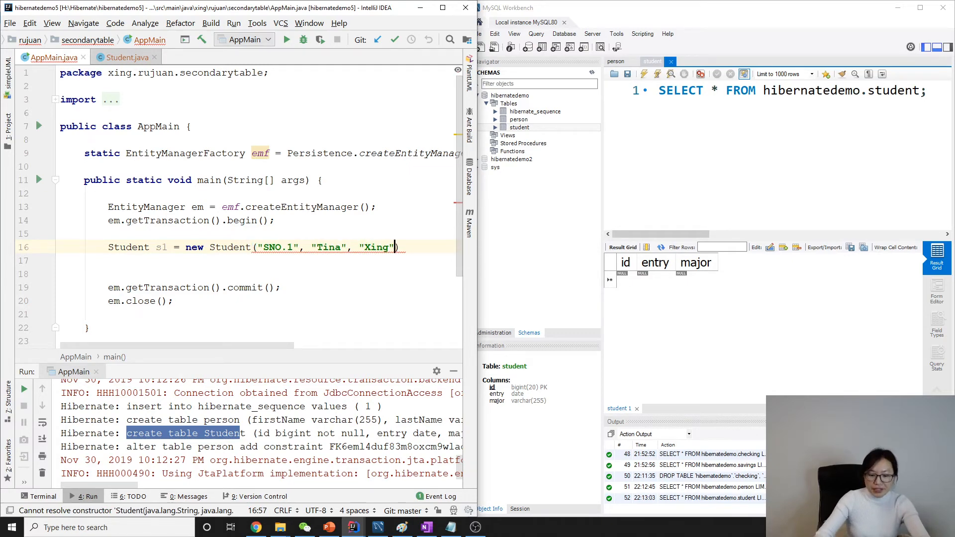
pyautogui.write(',')
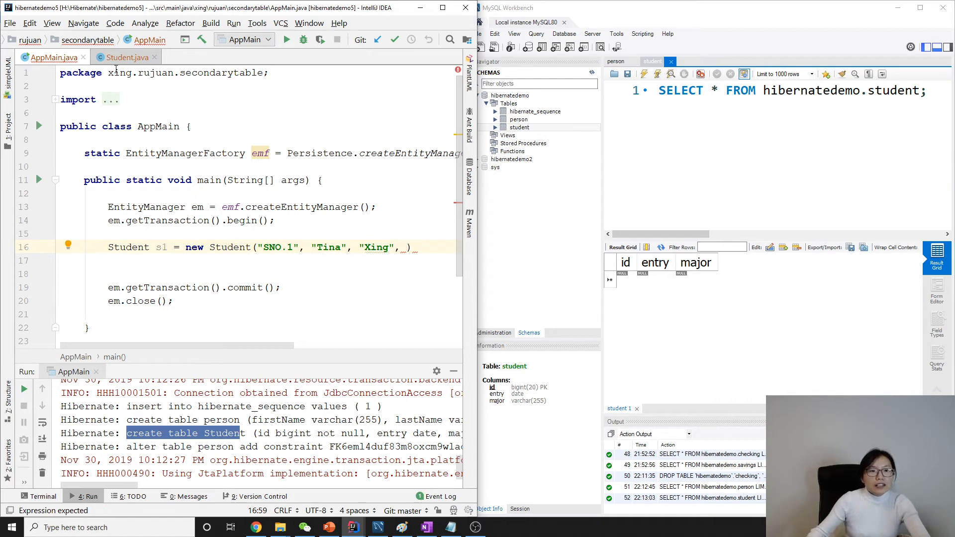
pyautogui.click(119, 59)
pyautogui.click(360, 344)
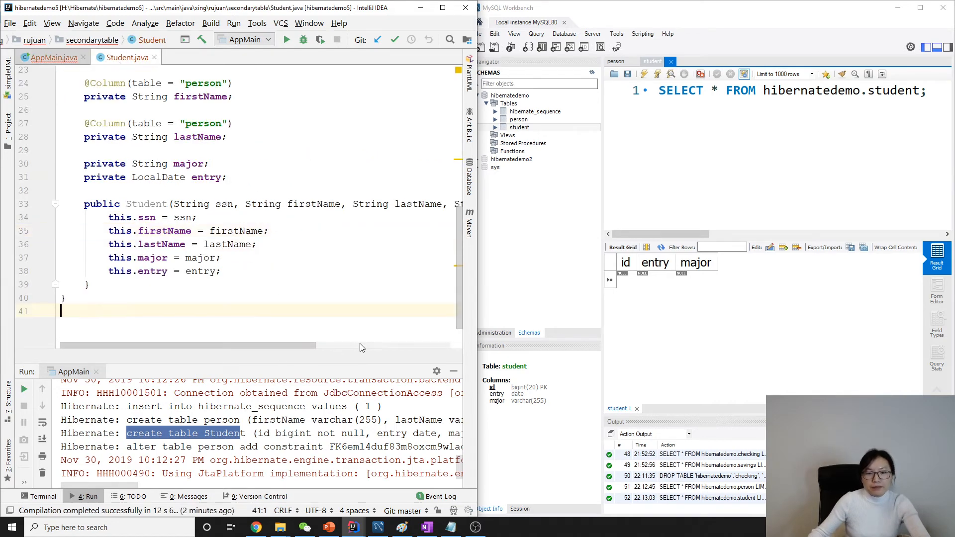
pyautogui.moveTo(289, 346); pyautogui.dragTo(424, 345)
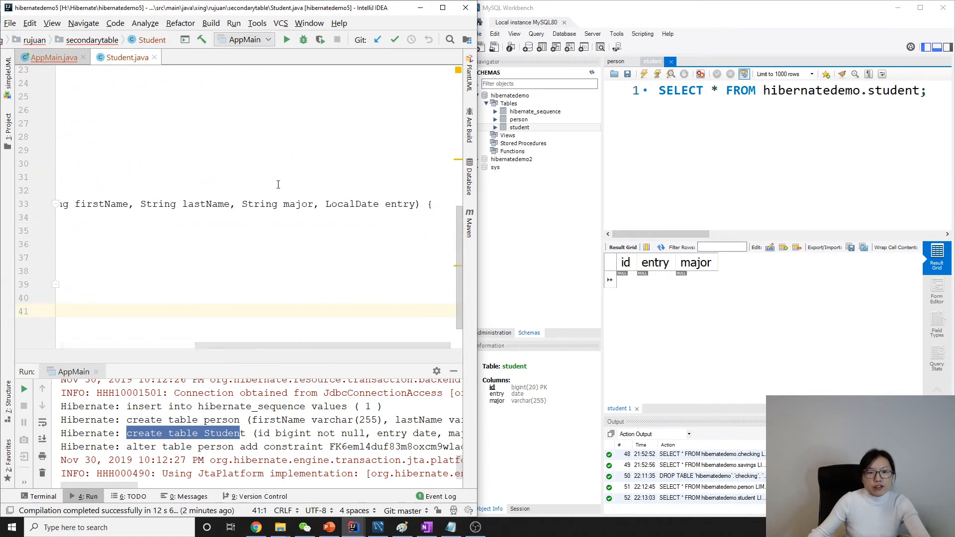
pyautogui.click(54, 58)
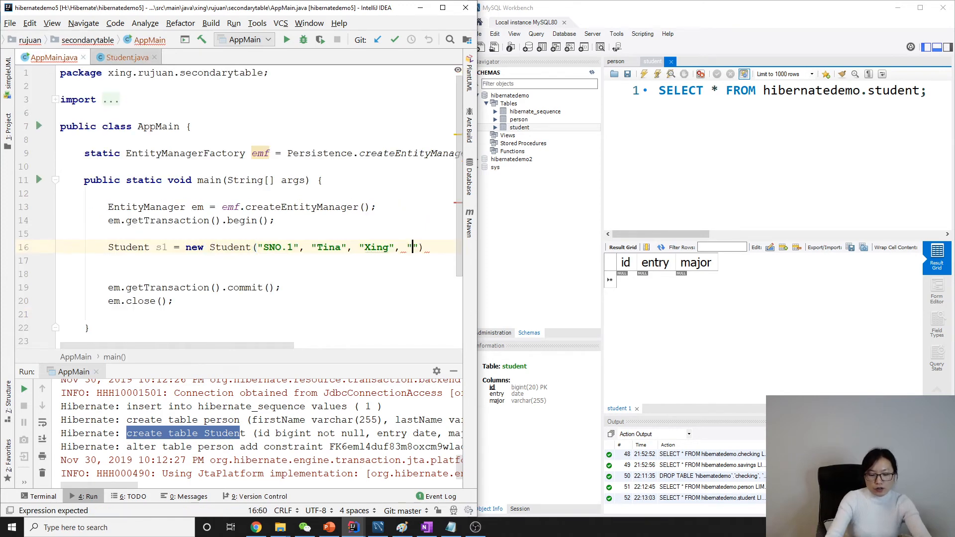
pyautogui.write('Computer Sc')
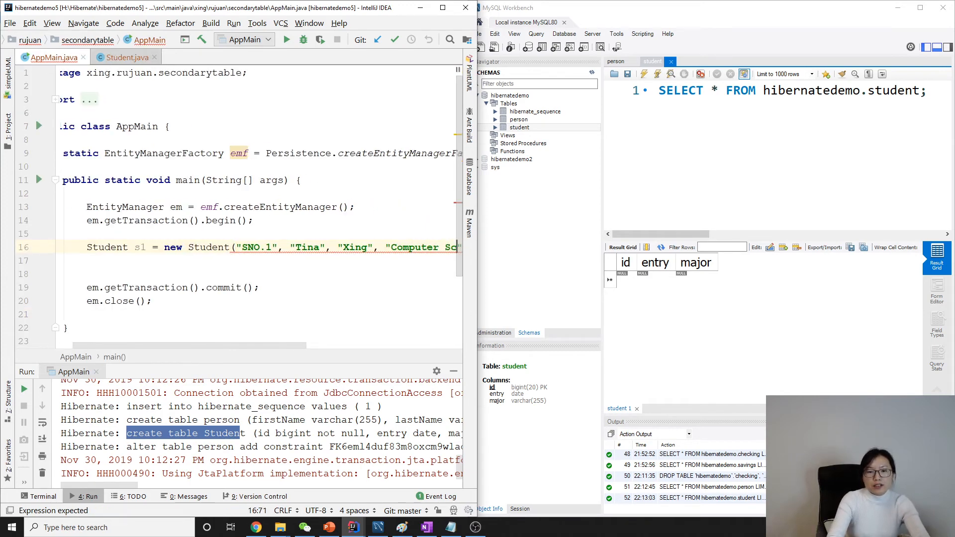
pyautogui.write('ience")')
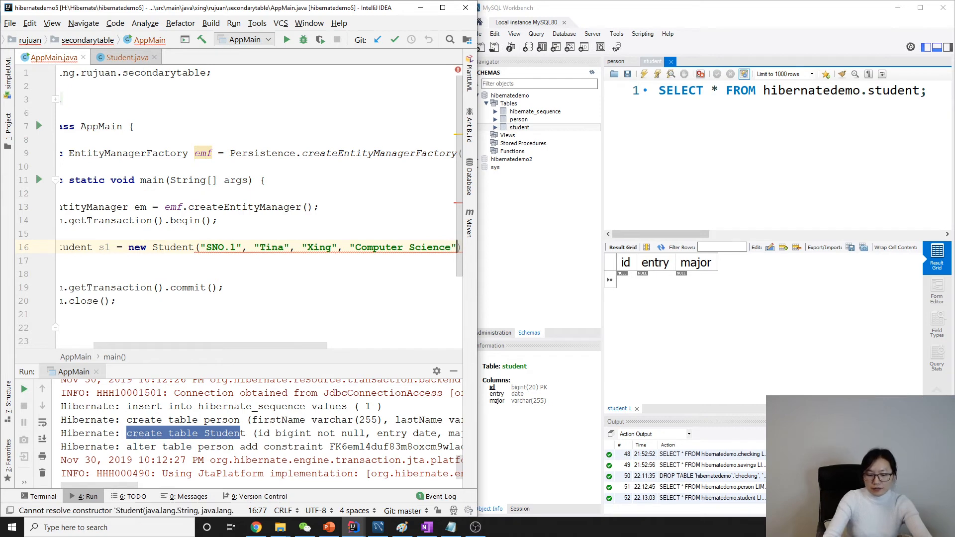
pyautogui.write(';, Local')
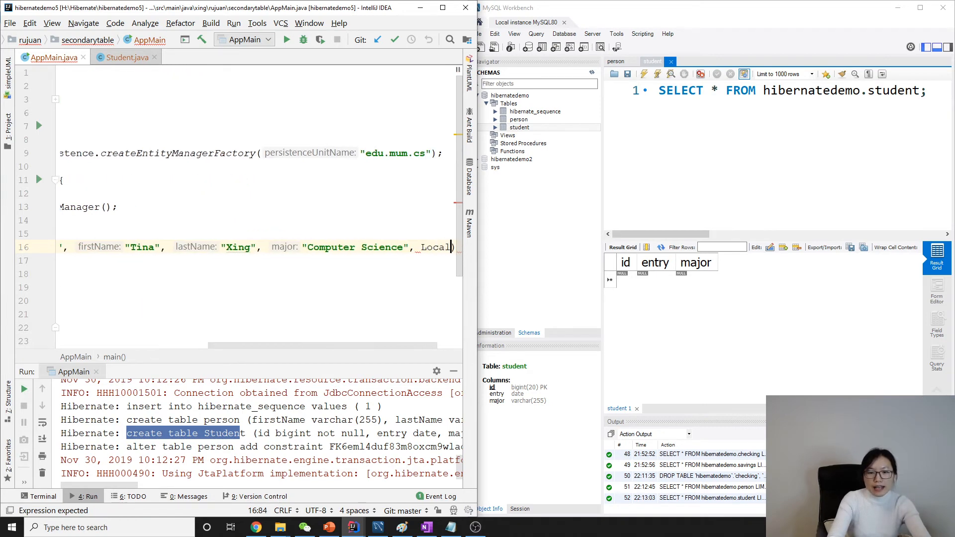
pyautogui.write('Date.')
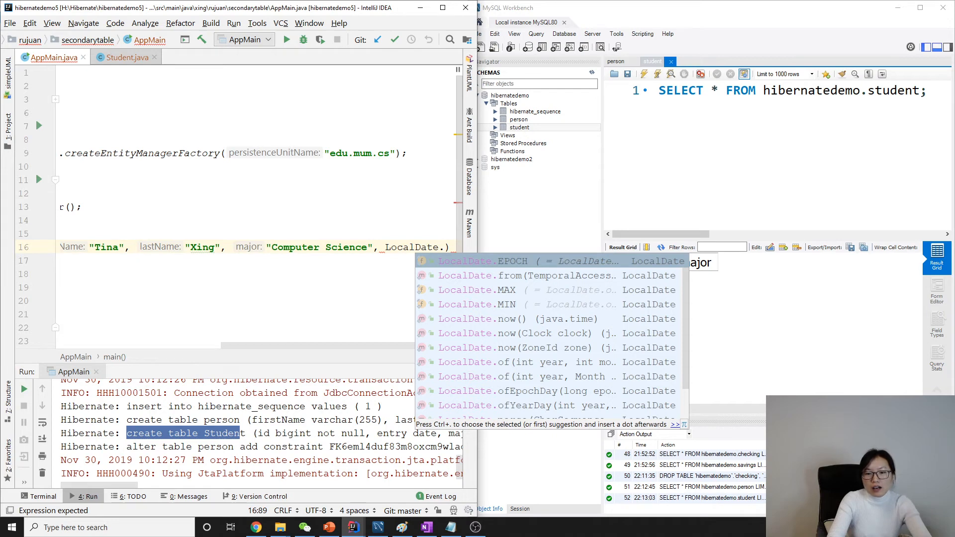
pyautogui.write('of')
# Step: Set s1's entry date to LocalDate.of(2019, 11, 29)
pyautogui.press('Return')
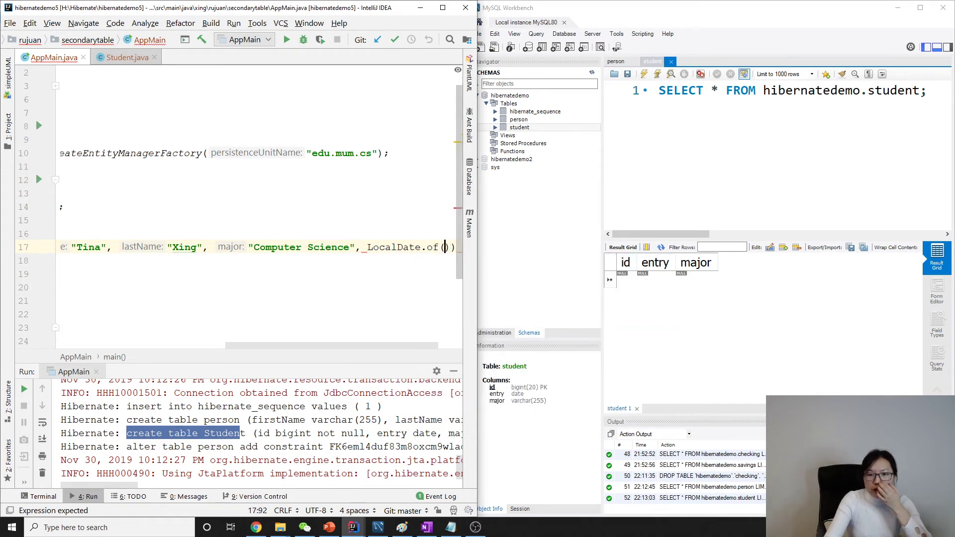
pyautogui.write('201')
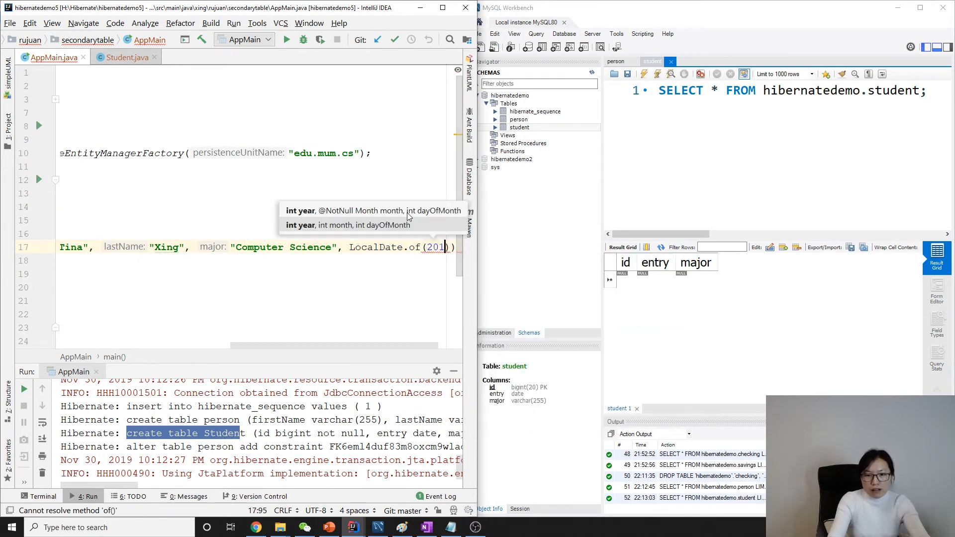
pyautogui.write('9.')
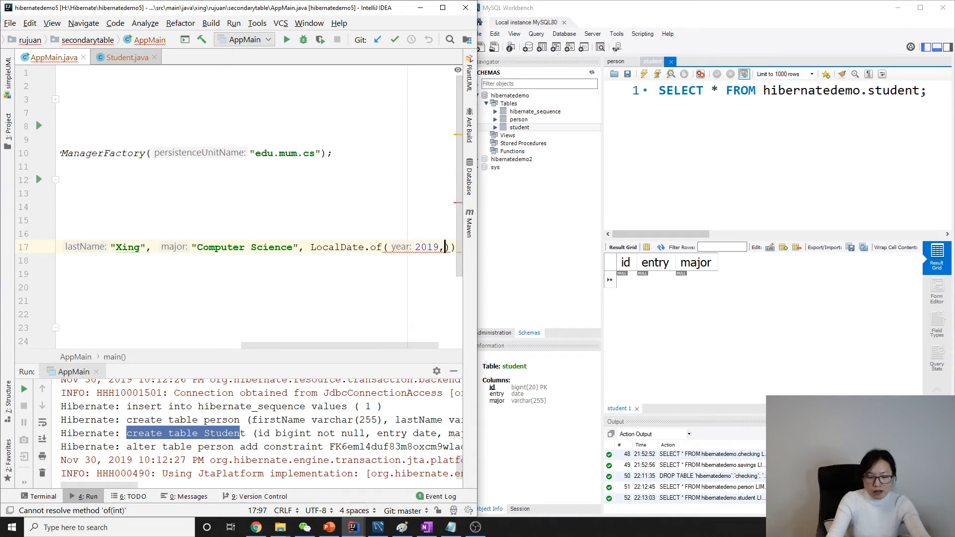
pyautogui.write(' 12')
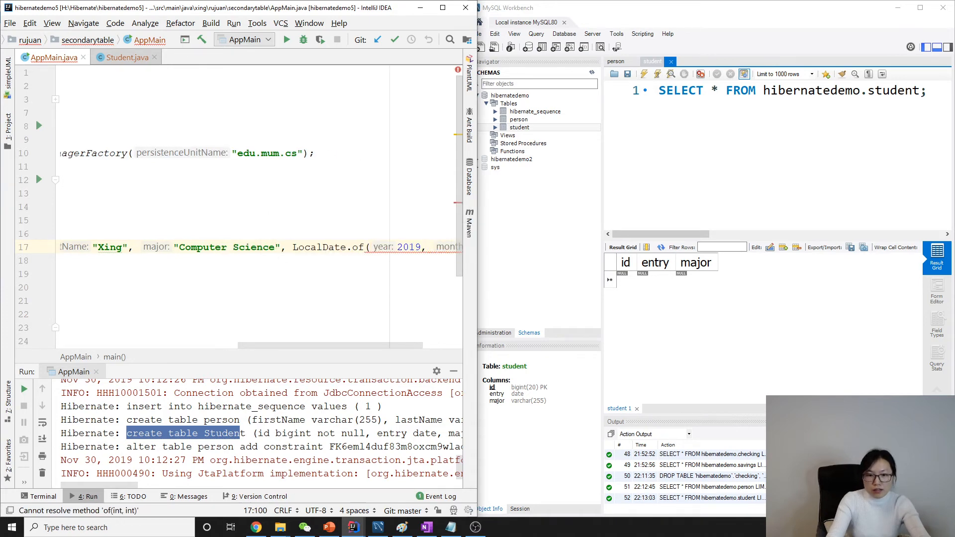
pyautogui.write(', ')
pyautogui.write('30')
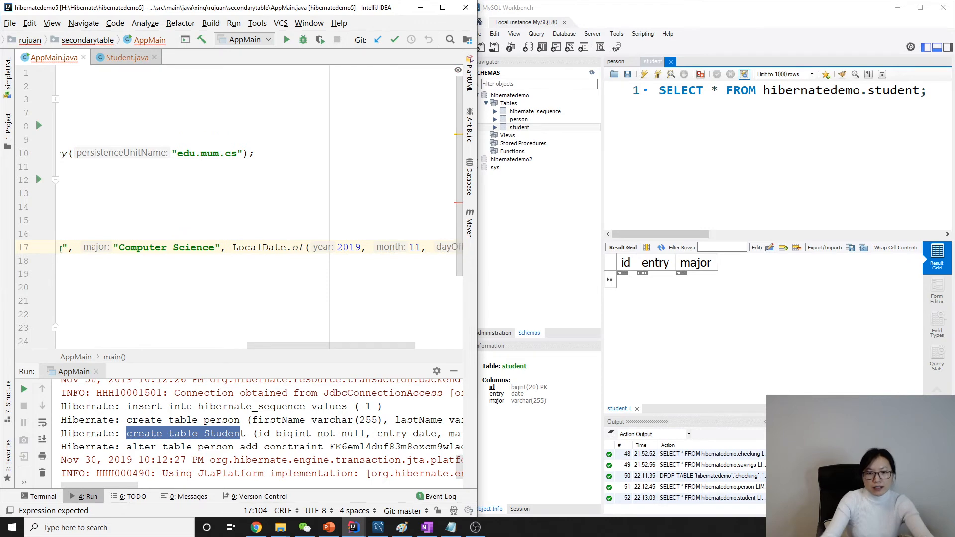
pyautogui.write(')')
pyautogui.press('BackSpace')
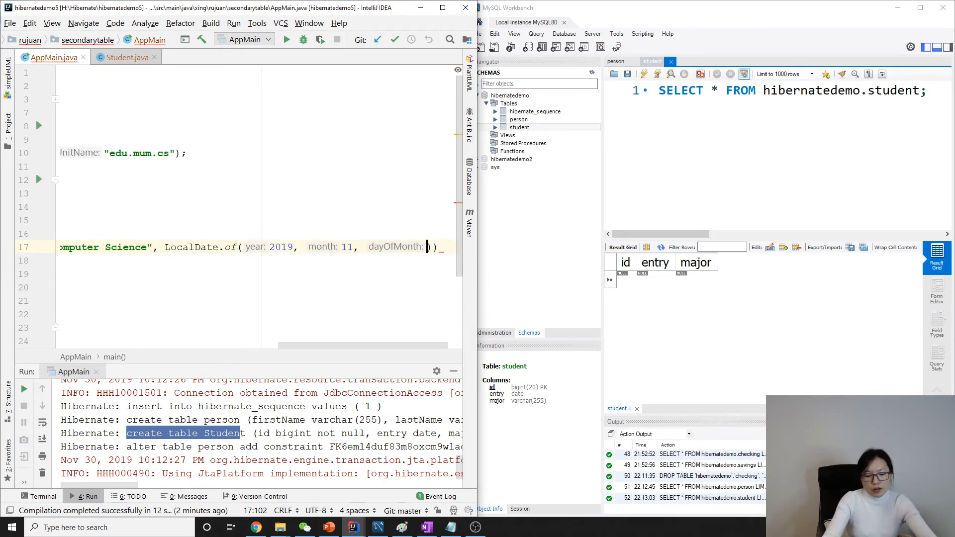
pyautogui.press('BackSpace')
pyautogui.press('BackSpace')
pyautogui.write('29')
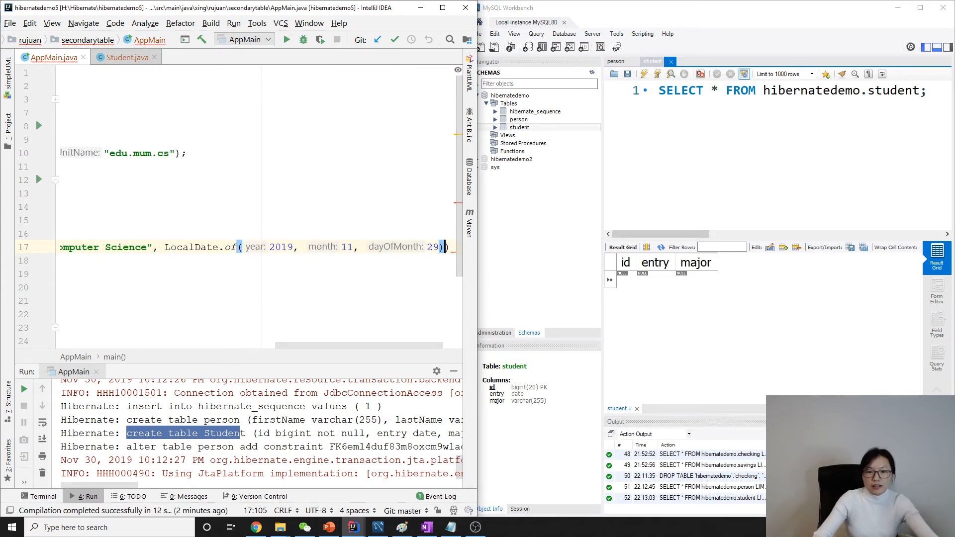
pyautogui.write('));')
# Step: Duplicate the s1 statement onto line 19 and rename it s2 with SNO.2
pyautogui.press('Return')
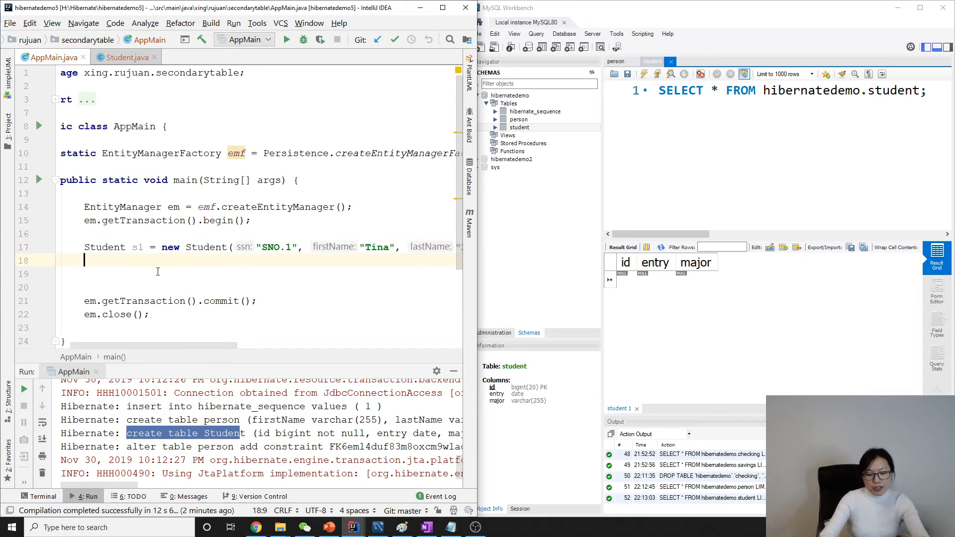
pyautogui.tripleClick(84, 247)
pyautogui.hotkey('ctrl', 'c')
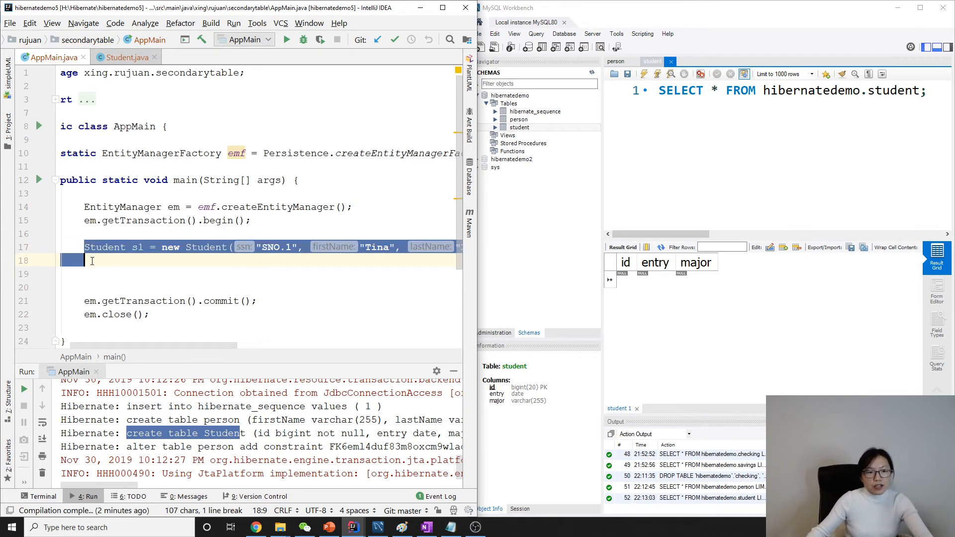
pyautogui.click(94, 268)
pyautogui.hotkey('ctrl', 'v')
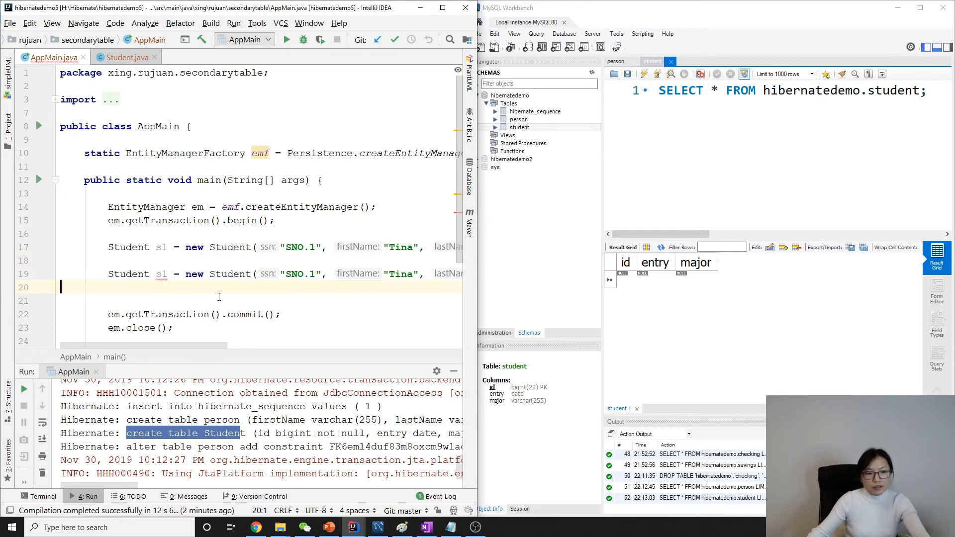
pyautogui.moveTo(168, 275); pyautogui.dragTo(162, 274)
pyautogui.write('2')
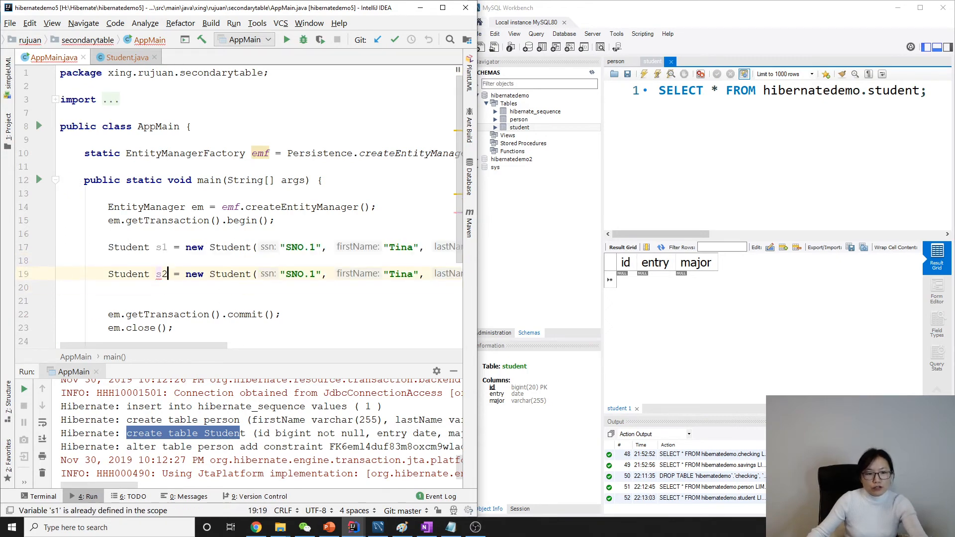
pyautogui.doubleClick(313, 274)
pyautogui.write('2')
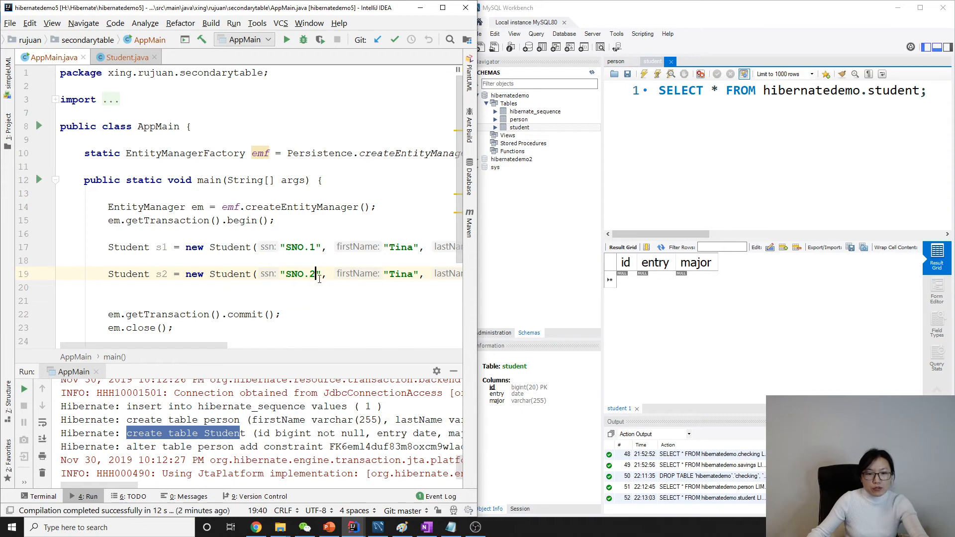
pyautogui.hscroll(5, 233, 346)
# Step: Change s2's names to Tina2, Xing2 and its major to Arts
pyautogui.click(226, 274)
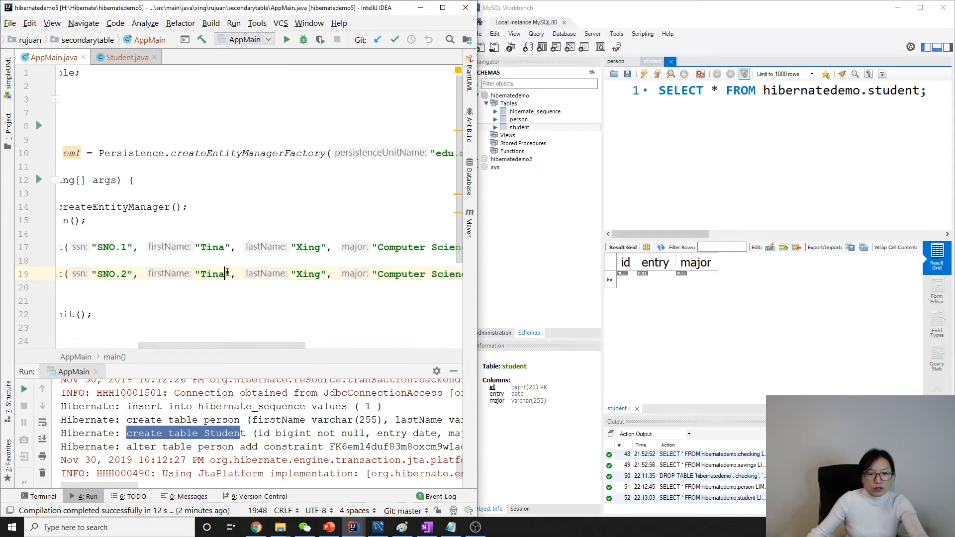
pyautogui.write('2')
pyautogui.click(324, 274)
pyautogui.write('2')
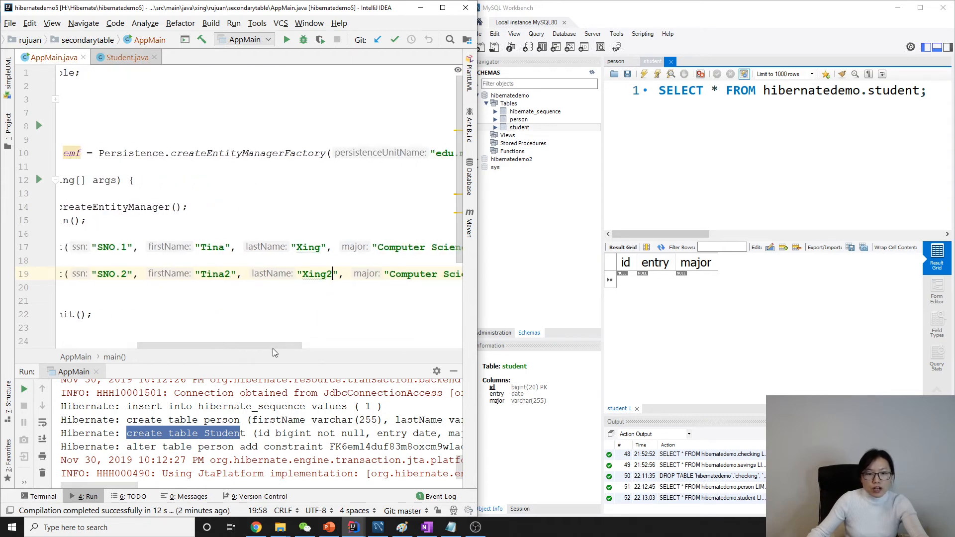
pyautogui.click(324, 346)
pyautogui.hscroll(3, 280, 348)
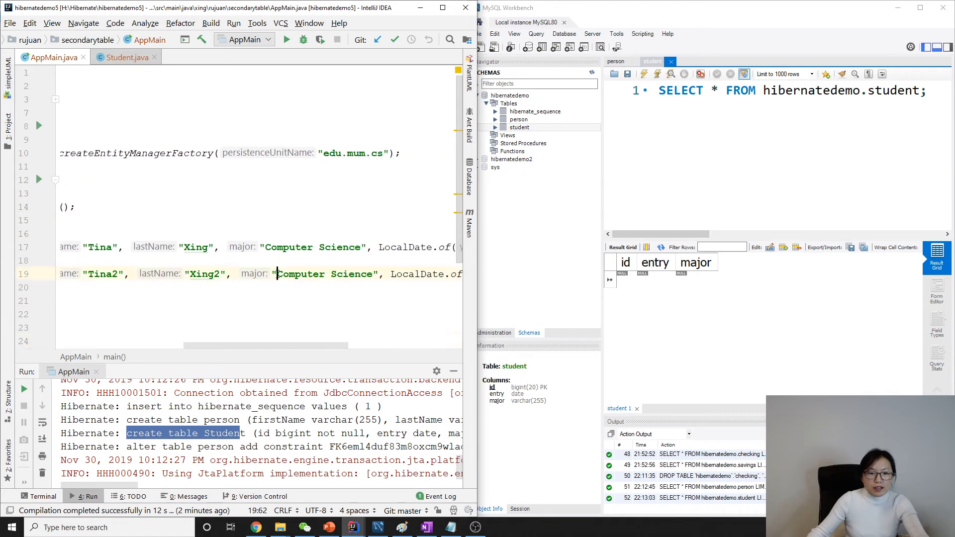
pyautogui.moveTo(277, 274); pyautogui.dragTo(375, 274)
pyautogui.write('Ar')
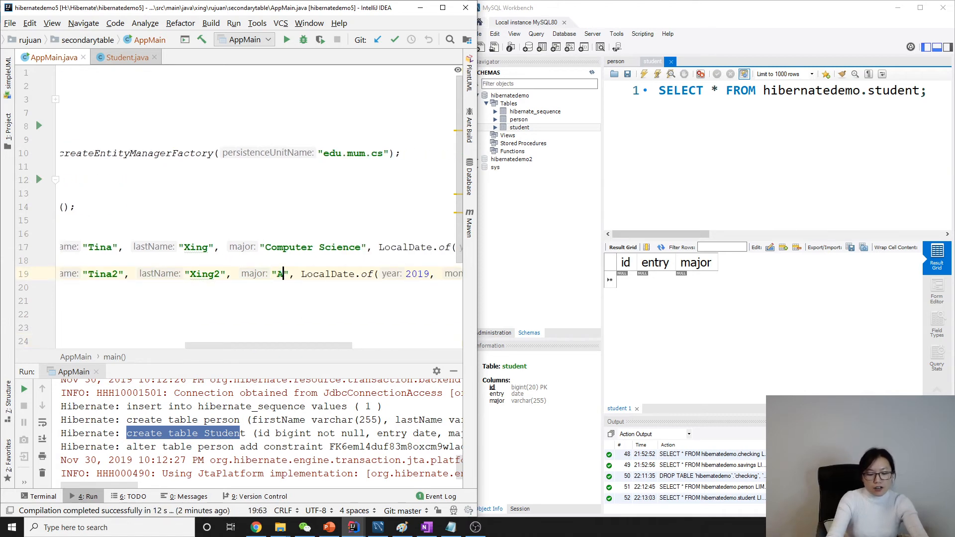
pyautogui.write('ts')
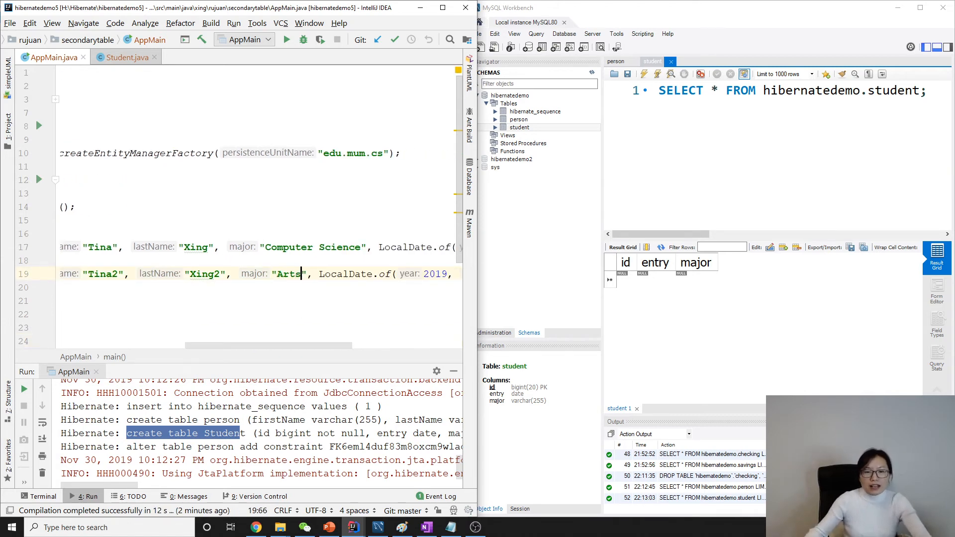
pyautogui.moveTo(314, 346); pyautogui.dragTo(373, 345)
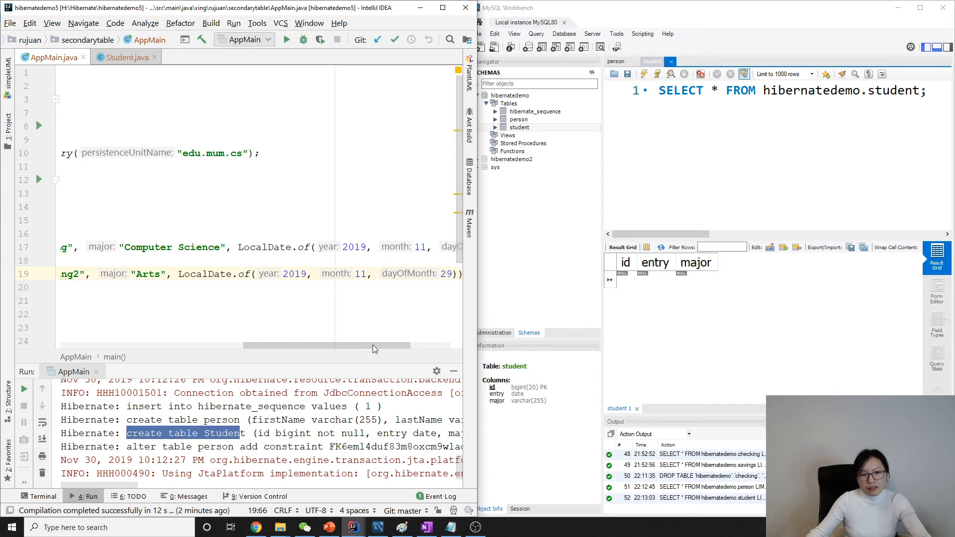
pyautogui.moveTo(372, 345); pyautogui.dragTo(373, 344)
# Step: Set s2's entry date to LocalDate.of(2018, 10, 19)
pyautogui.moveTo(306, 274); pyautogui.dragTo(301, 274)
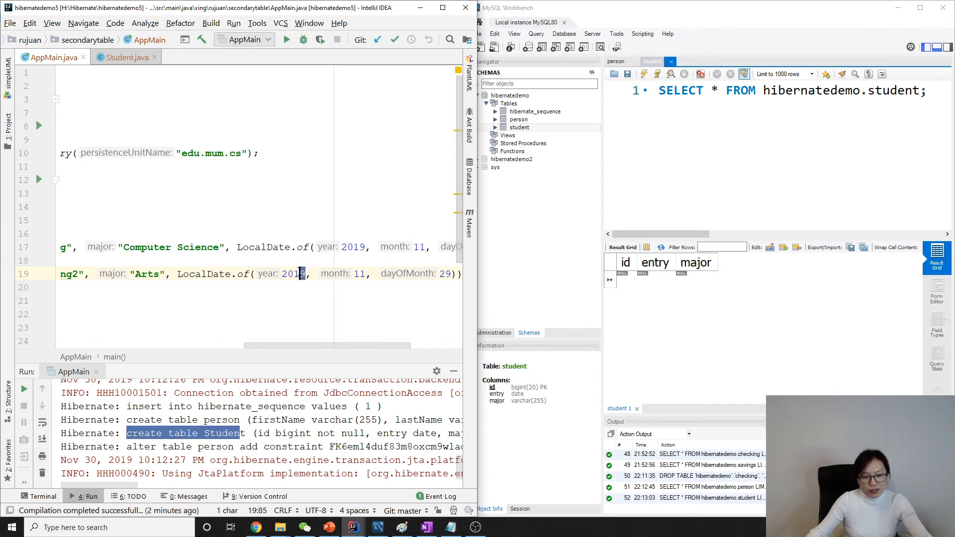
pyautogui.write('8')
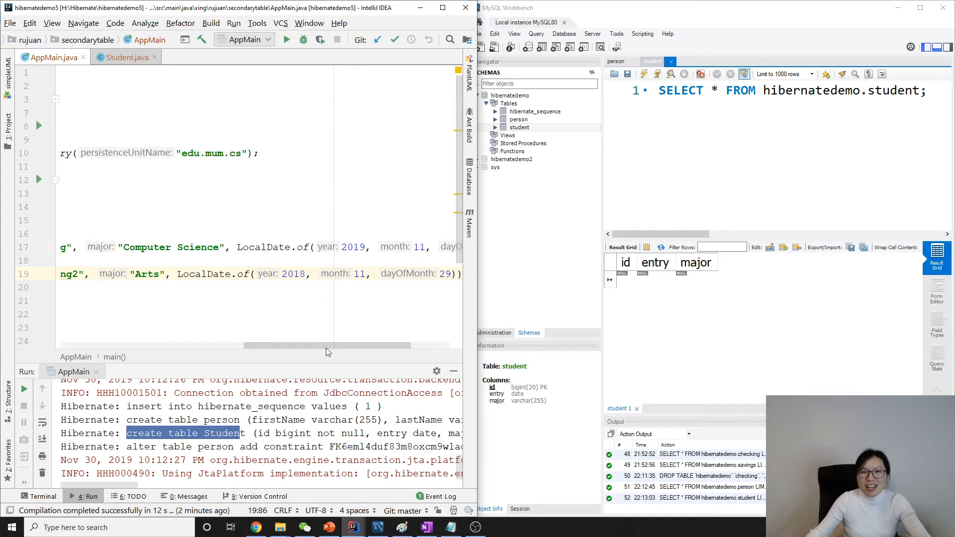
pyautogui.moveTo(326, 348)
pyautogui.mouseDown()
pyautogui.moveTo(257, 343)
pyautogui.moveTo(378, 338)
pyautogui.mouseUp()
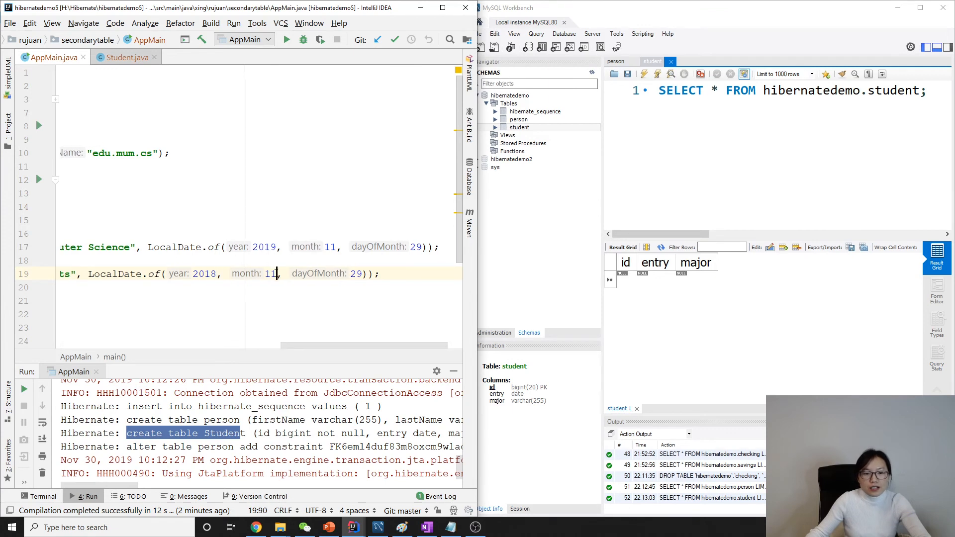
pyautogui.press('BackSpace')
pyautogui.write('0')
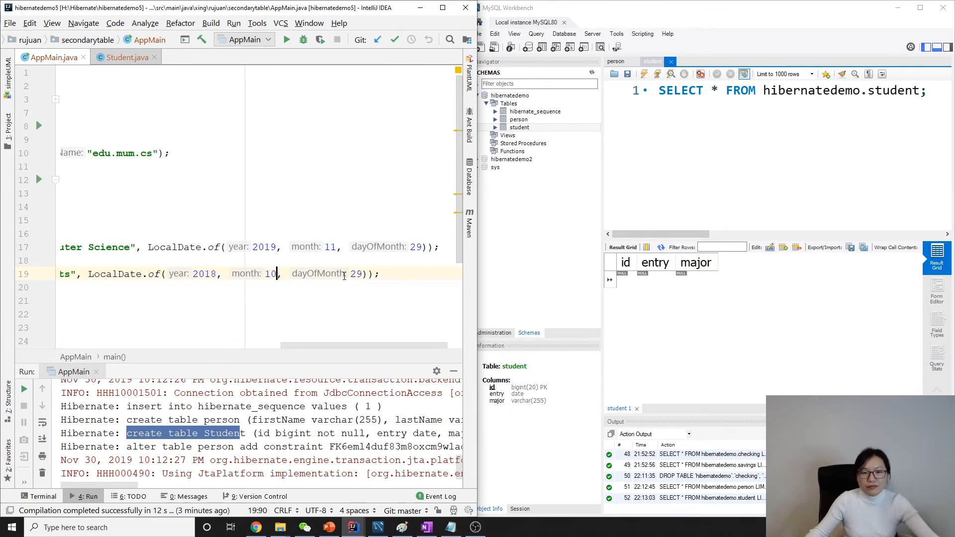
pyautogui.click(356, 274)
pyautogui.press('BackSpace')
pyautogui.write('1')
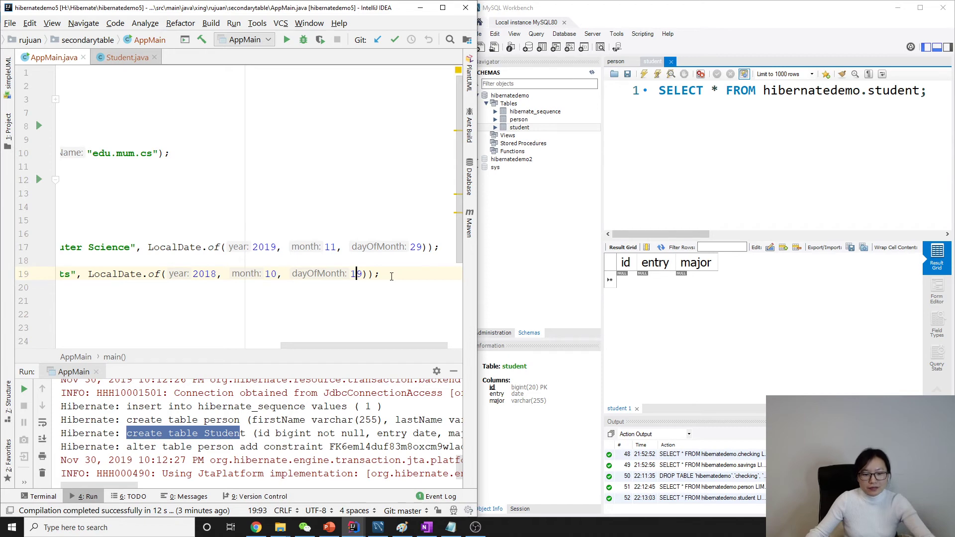
pyautogui.moveTo(374, 344); pyautogui.dragTo(154, 344)
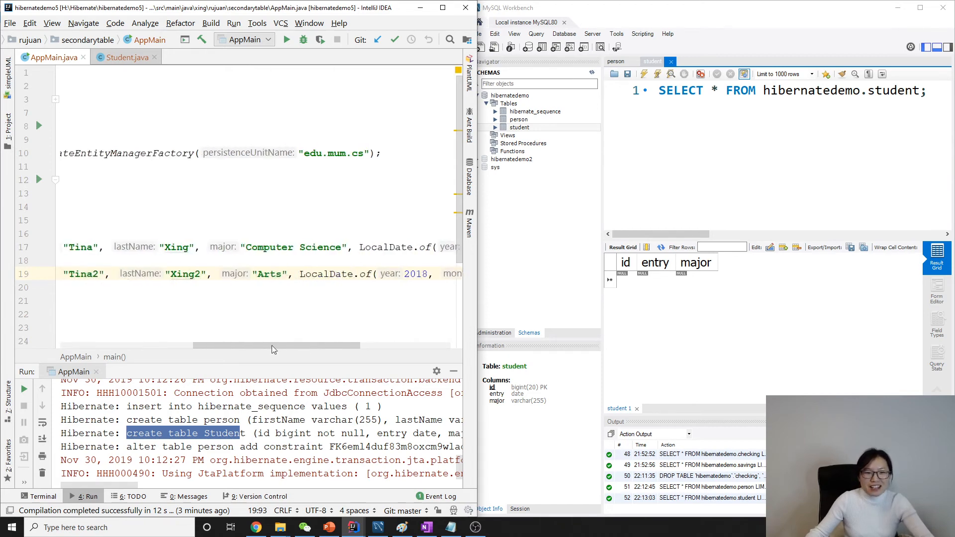
# Step: Add em.persist(s1); and em.persist(s2); after the two Student declarations
pyautogui.click(125, 285)
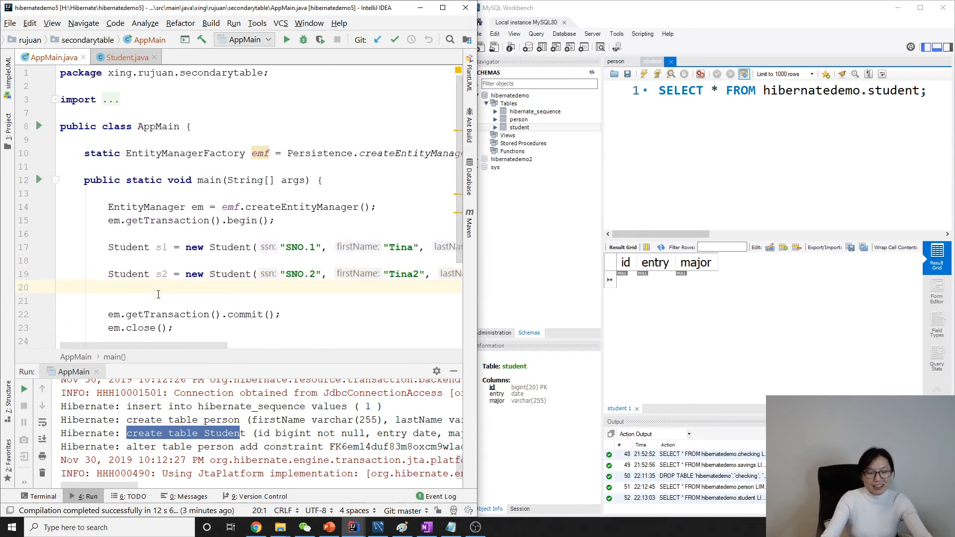
pyautogui.write('em.')
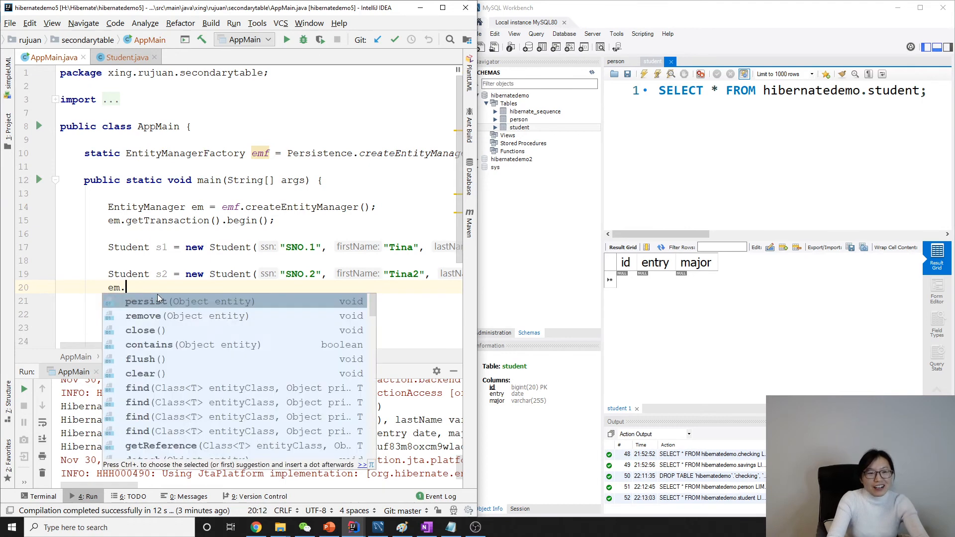
pyautogui.write('per')
pyautogui.press('Return')
pyautogui.write('sist(s')
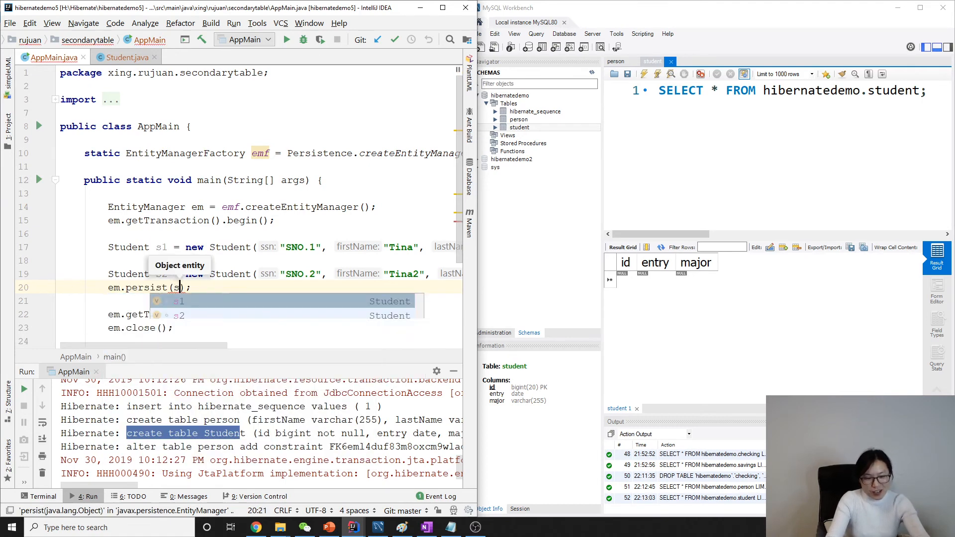
pyautogui.write('1)')
pyautogui.press('End')
pyautogui.press('Return')
pyautogui.write('em')
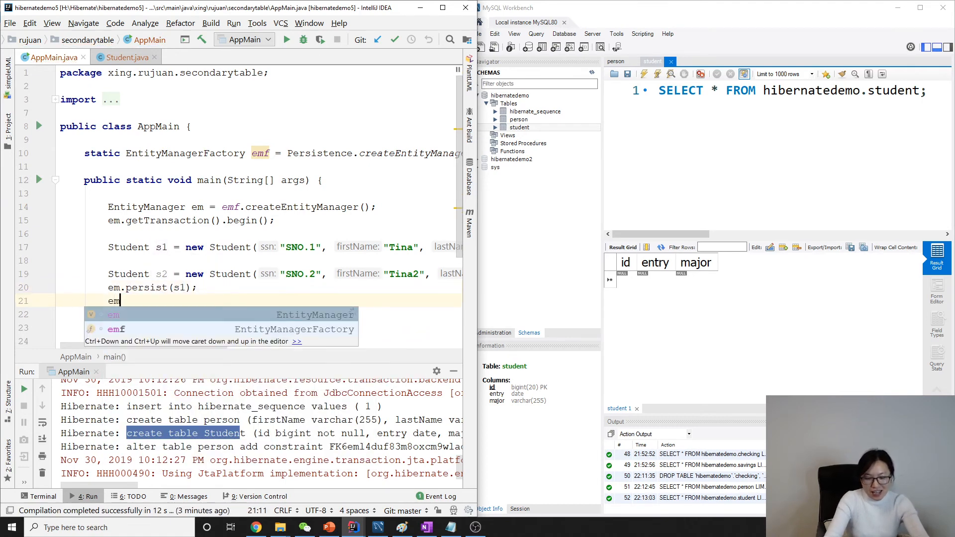
pyautogui.write('.per')
pyautogui.press('Return')
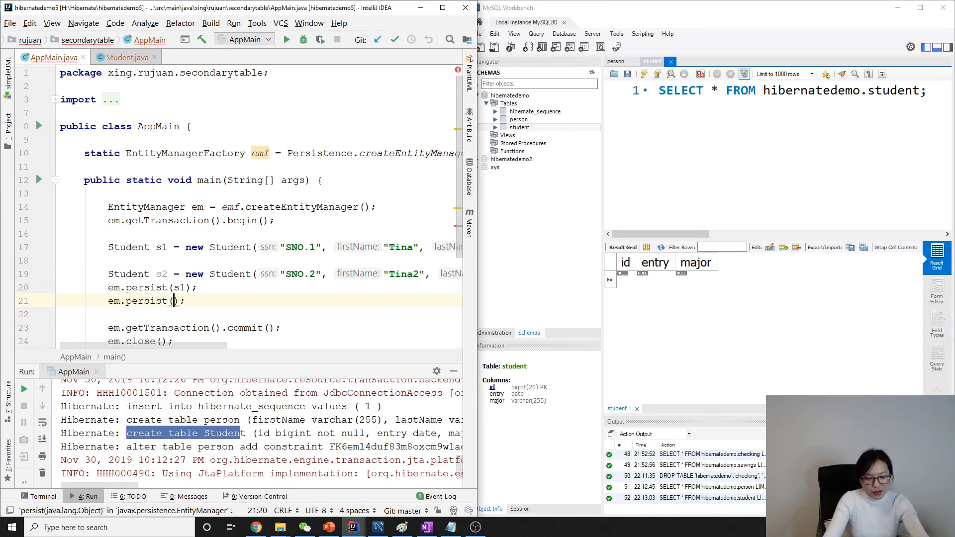
pyautogui.write('s2')
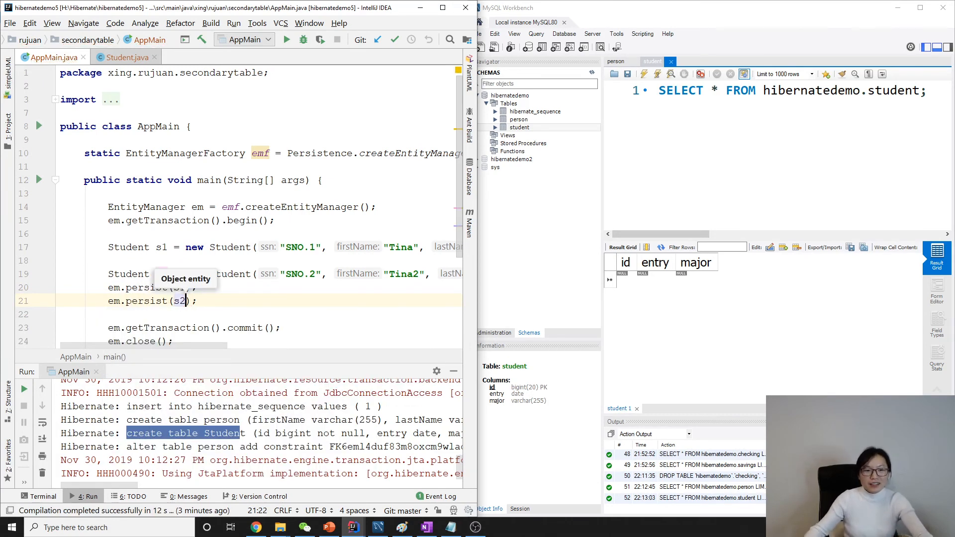
# Step: Remove the blank line so the two Student declarations sit adjacent
pyautogui.click(78, 249)
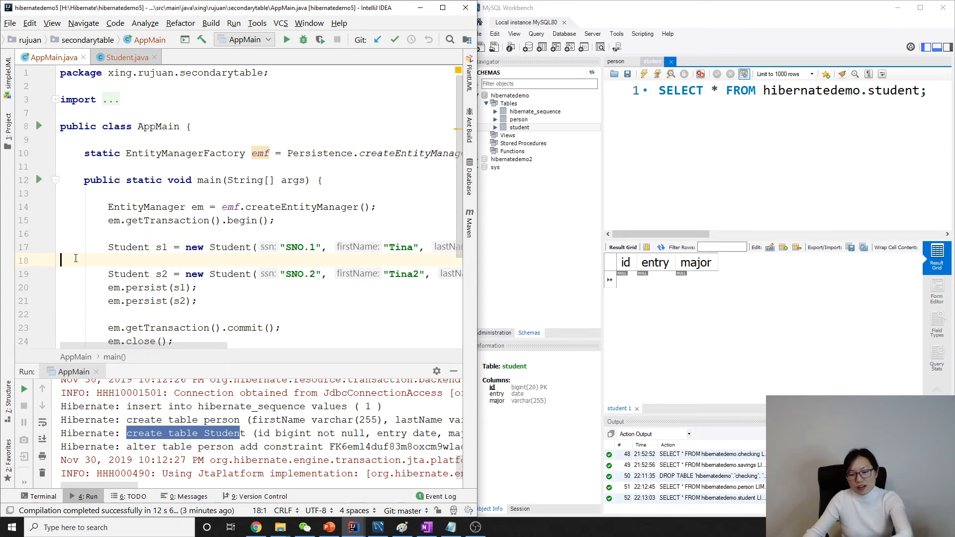
pyautogui.press('End')
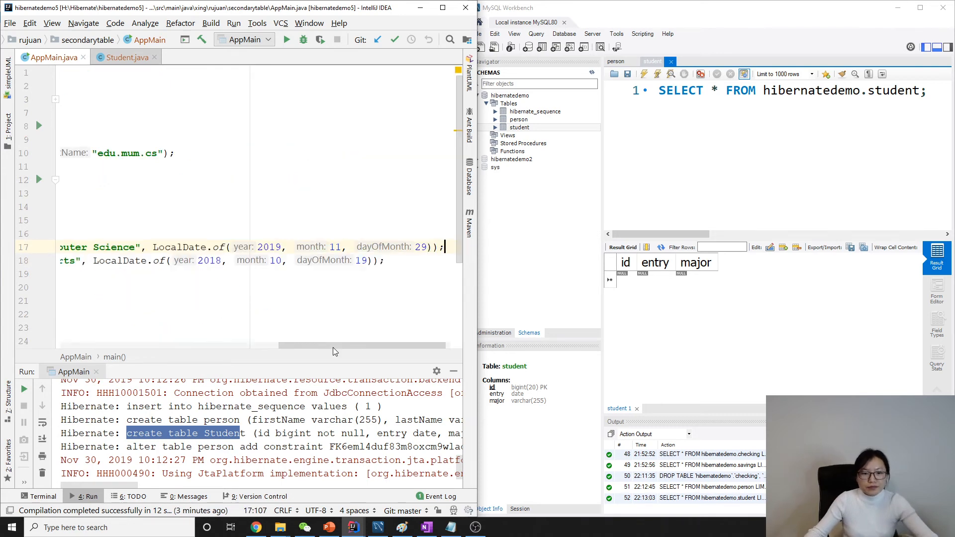
pyautogui.moveTo(333, 347); pyautogui.dragTo(107, 329)
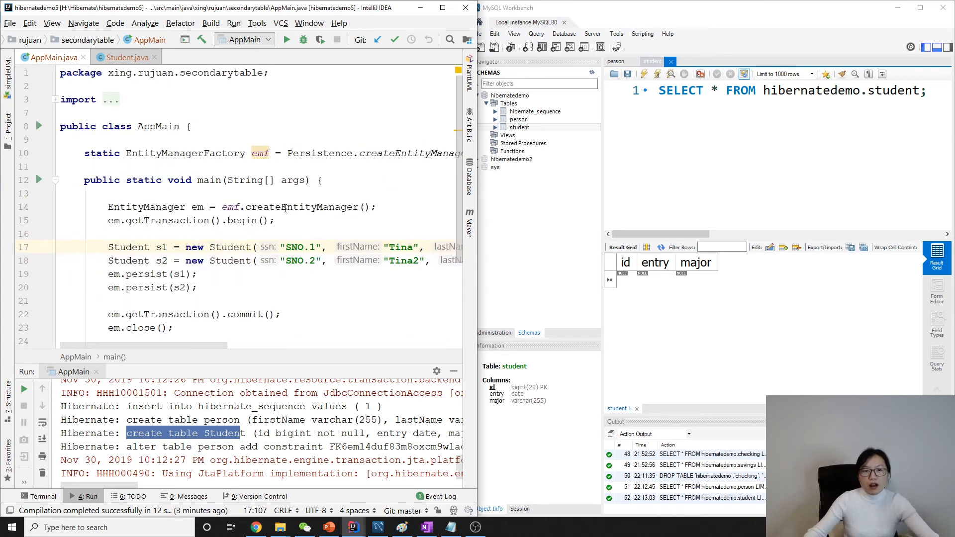
pyautogui.click(315, 209)
pyautogui.moveTo(303, 208)
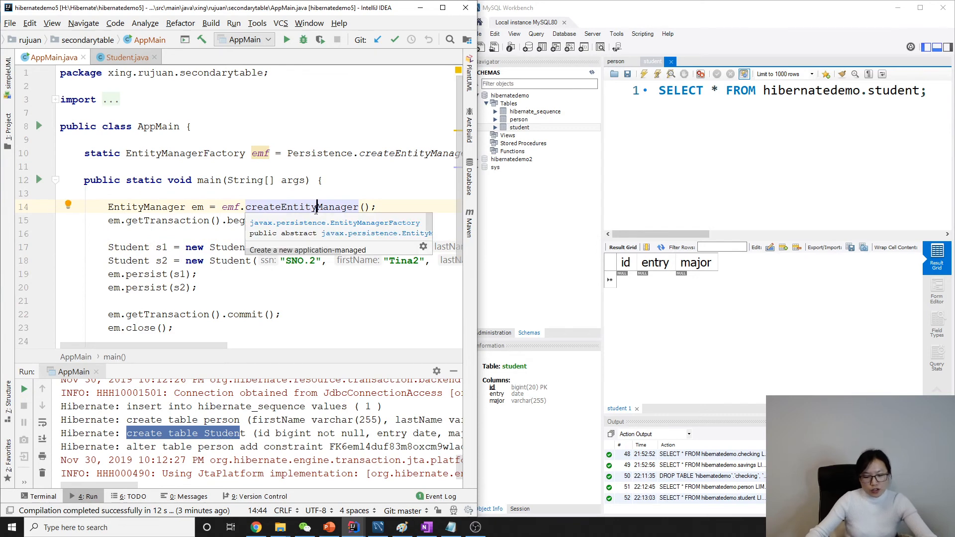
# Step: Run AppMain and review the Hibernate insert statements in the Run console
pyautogui.hotkey('shift', 'F10')
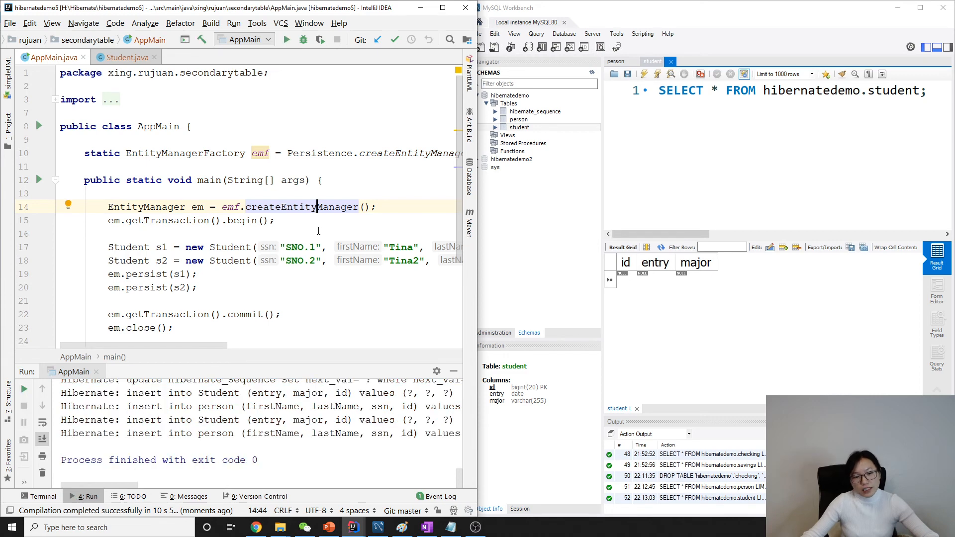
pyautogui.moveTo(127, 393); pyautogui.dragTo(222, 433)
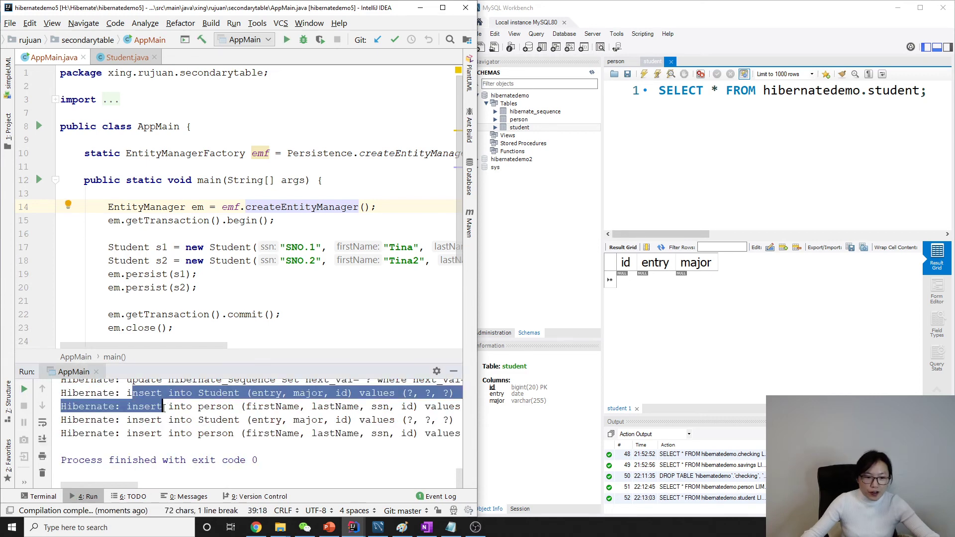
pyautogui.click(222, 441)
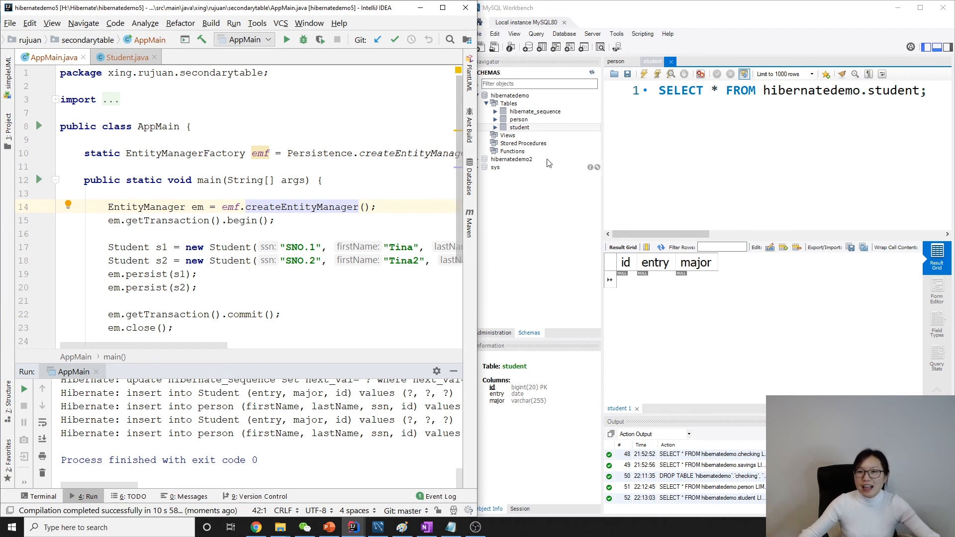
# Step: Re-run the student query in MySQL Workbench and inspect id 1, its entry date and Computer Science
pyautogui.click(671, 129)
pyautogui.click(643, 75)
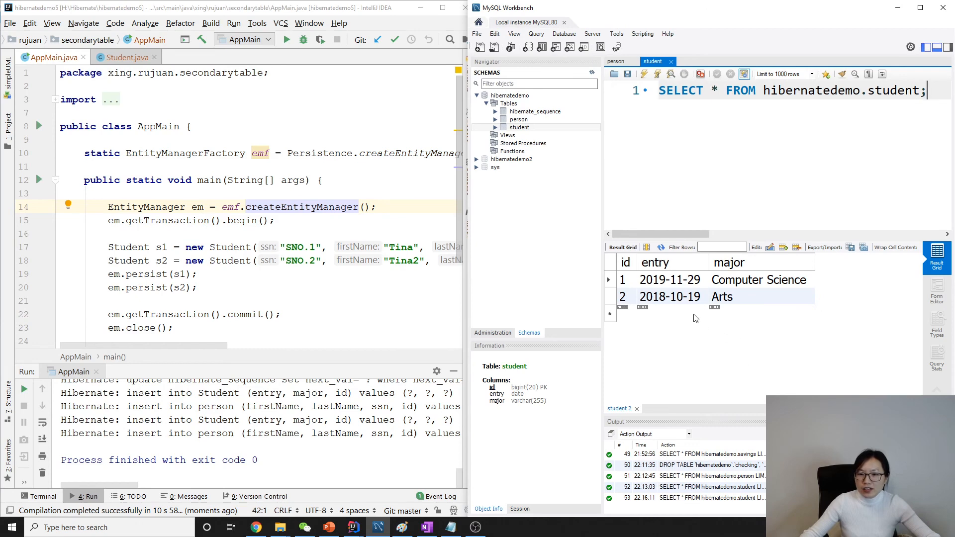
pyautogui.click(621, 279)
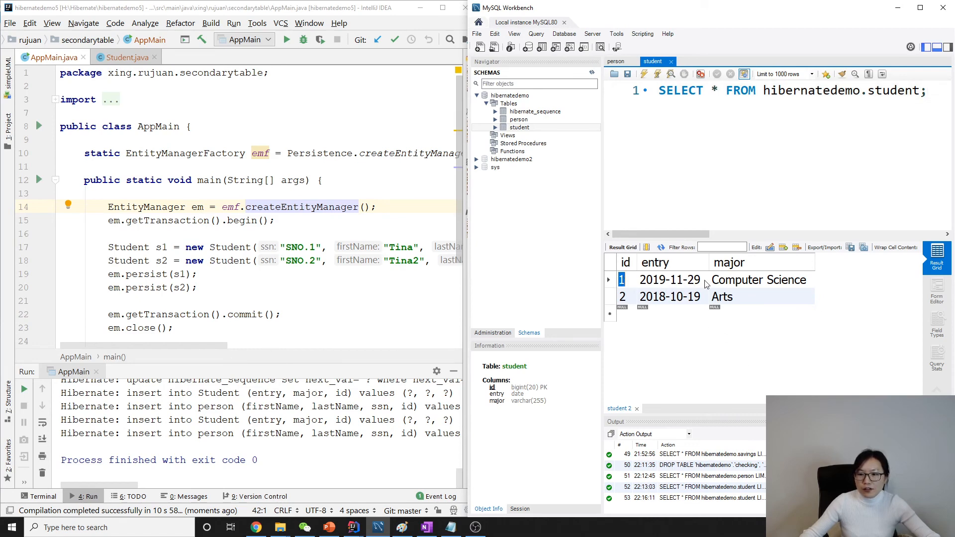
pyautogui.click(664, 287)
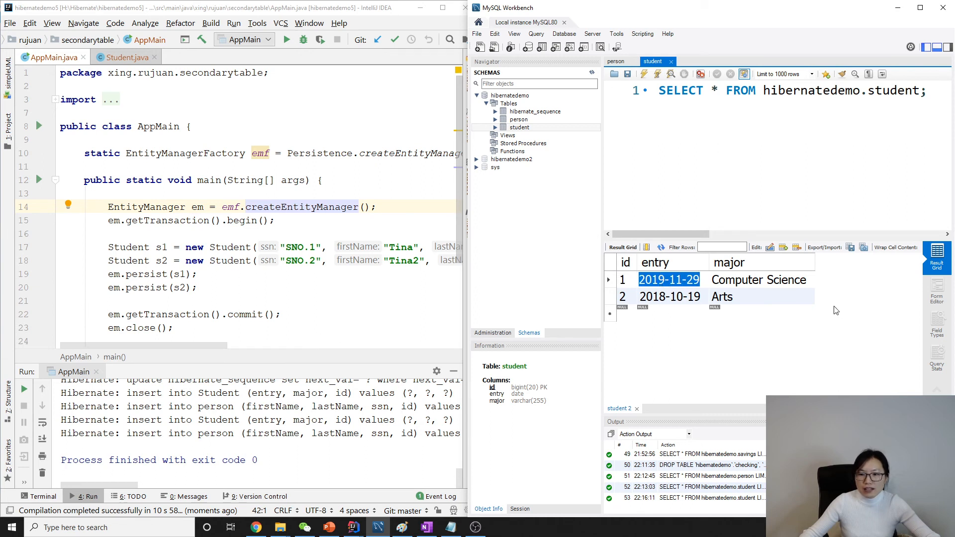
pyautogui.click(775, 280)
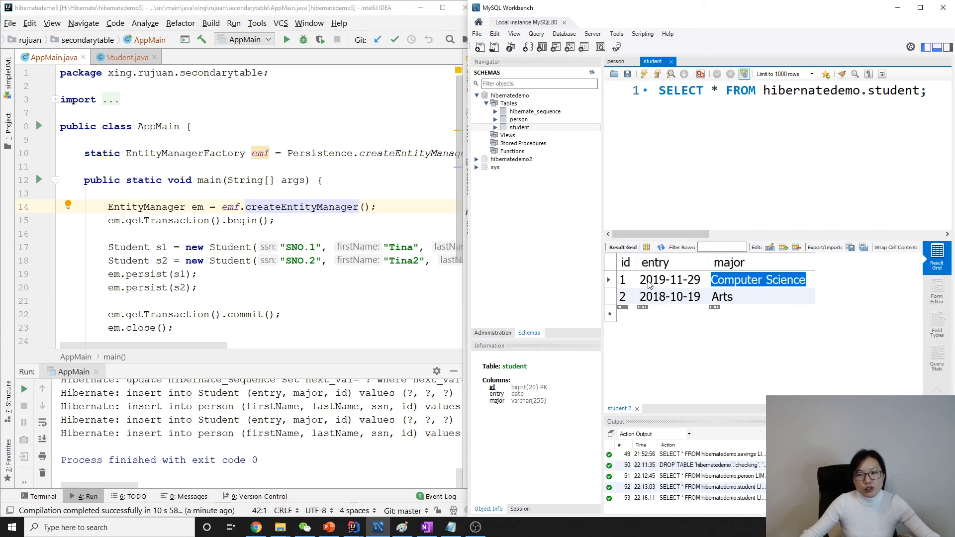
# Step: Check the id value 1 in row one, then move to the person query
pyautogui.click(610, 284)
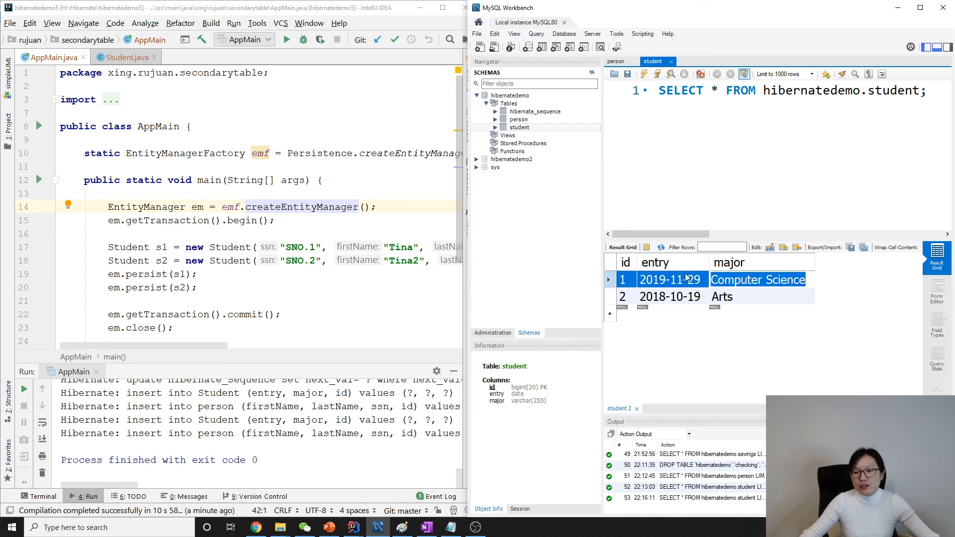
pyautogui.doubleClick(631, 285)
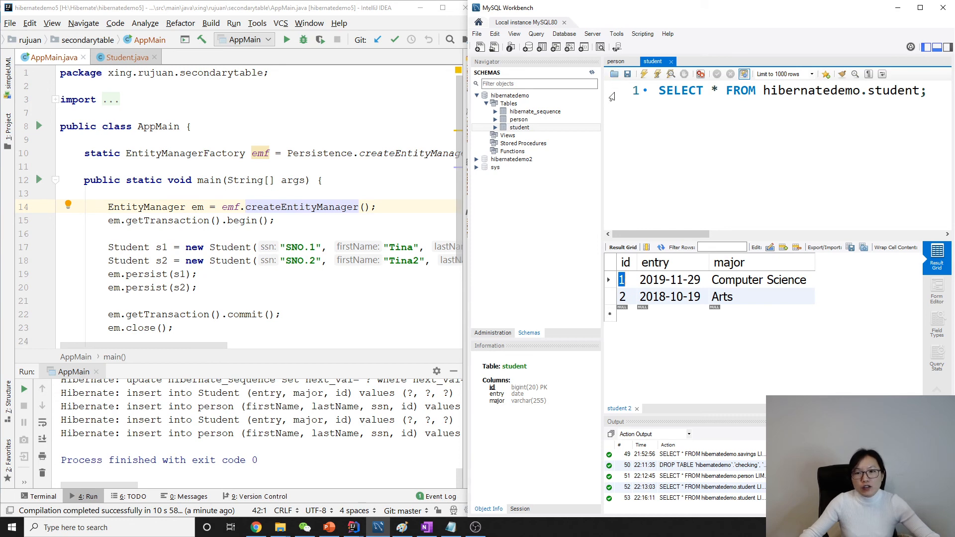
pyautogui.click(666, 60)
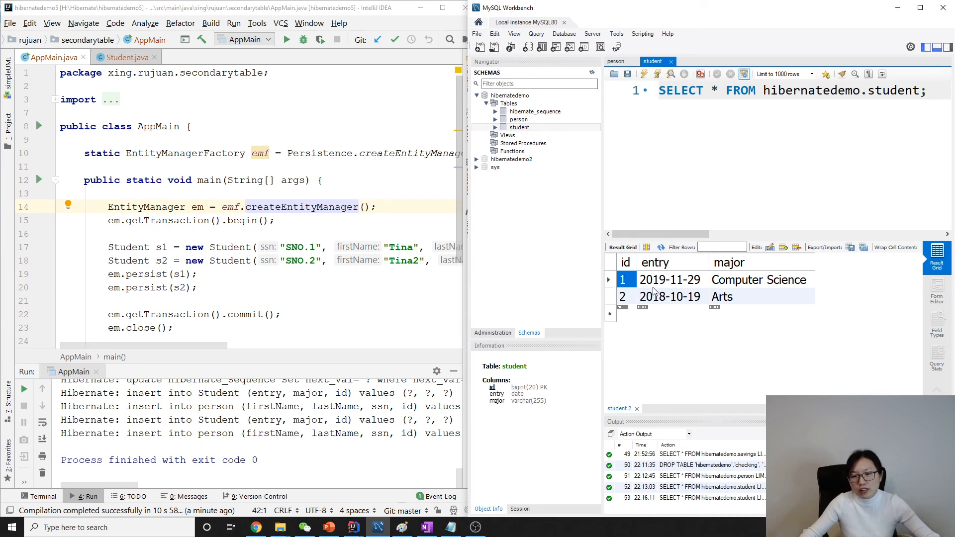
# Step: Re-run the person query so it lists Tina and Tina2 with ids 1 and 2
pyautogui.click(629, 62)
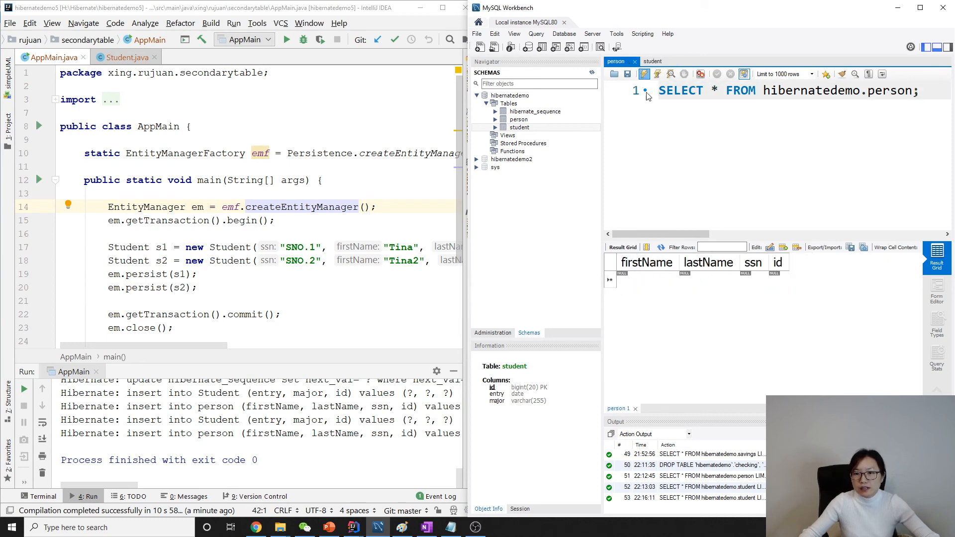
pyautogui.click(644, 75)
pyautogui.click(794, 278)
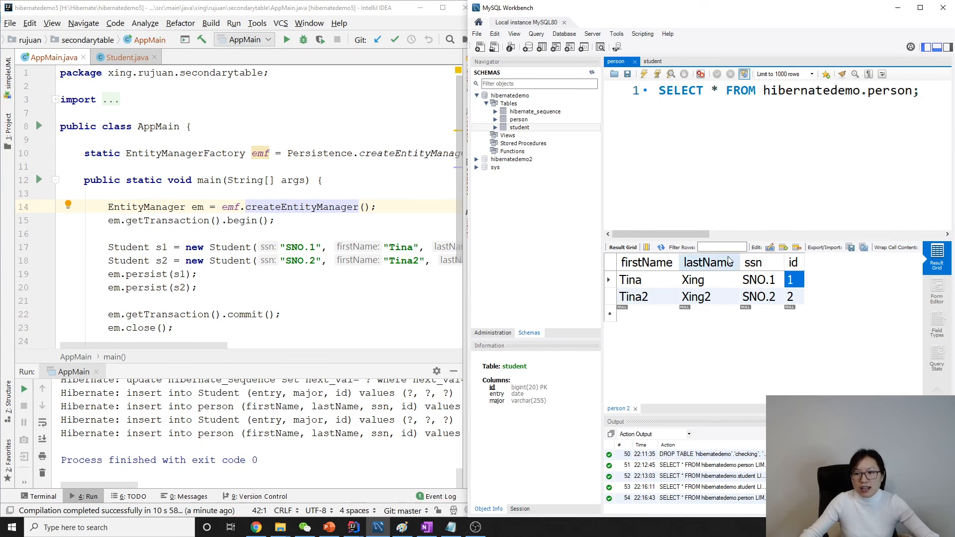
# Step: In IntelliJ, select SNO.1 in the s1 constructor to compare with the person row
pyautogui.click(207, 349)
pyautogui.moveTo(206, 349); pyautogui.dragTo(251, 349)
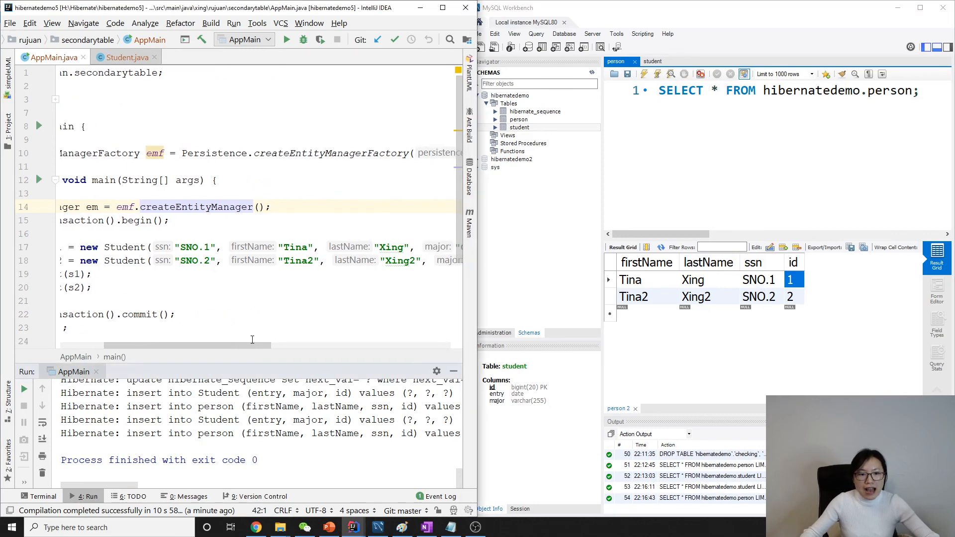
pyautogui.moveTo(180, 247); pyautogui.dragTo(212, 246)
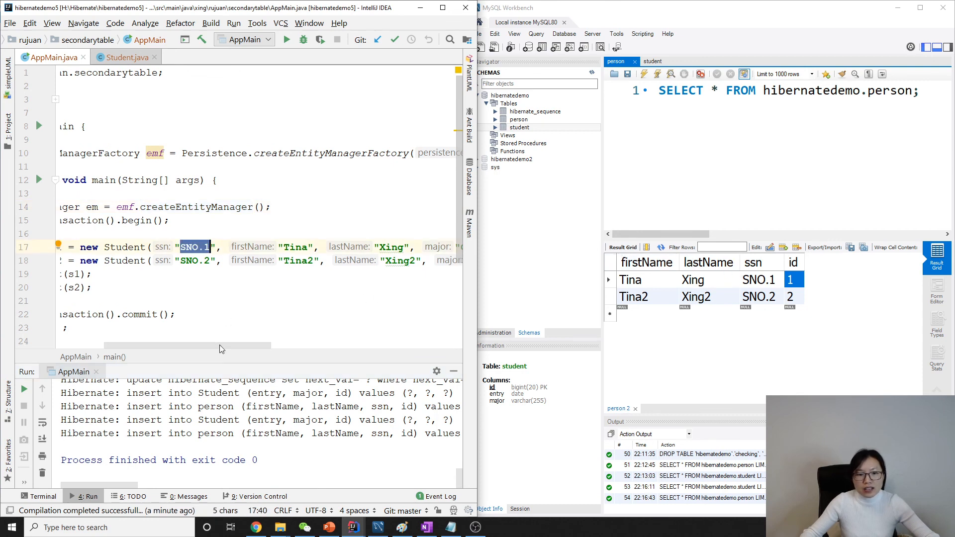
pyautogui.moveTo(220, 349); pyautogui.dragTo(374, 349)
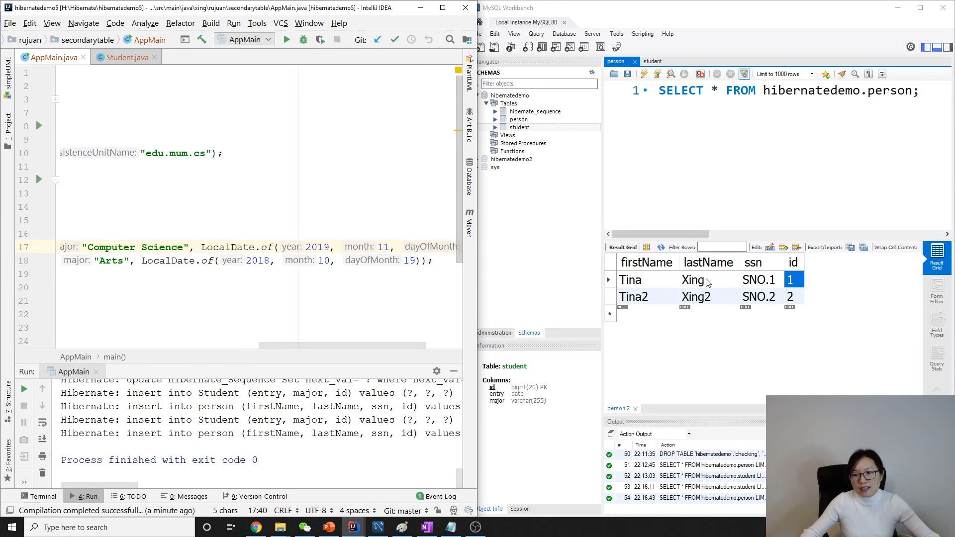
pyautogui.click(653, 61)
pyautogui.doubleClick(748, 282)
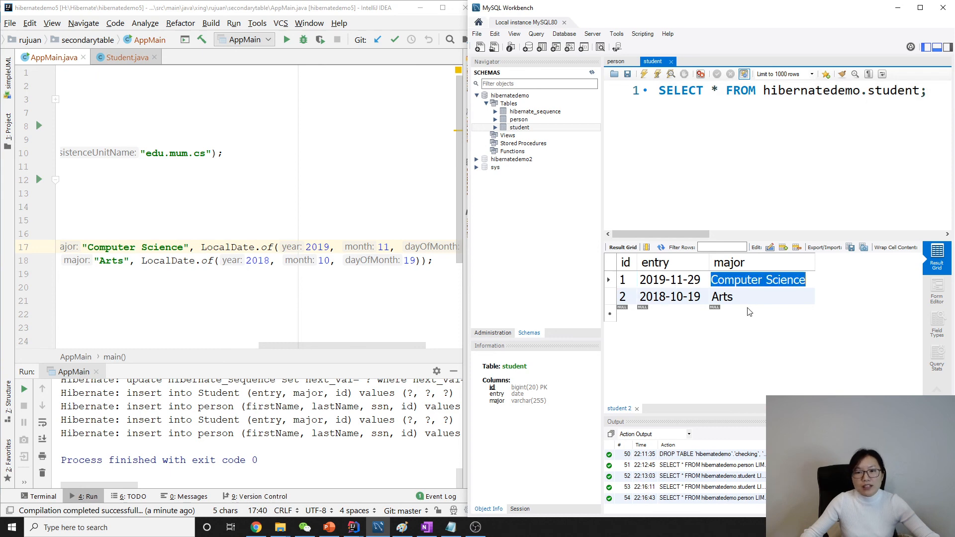
pyautogui.click(625, 279)
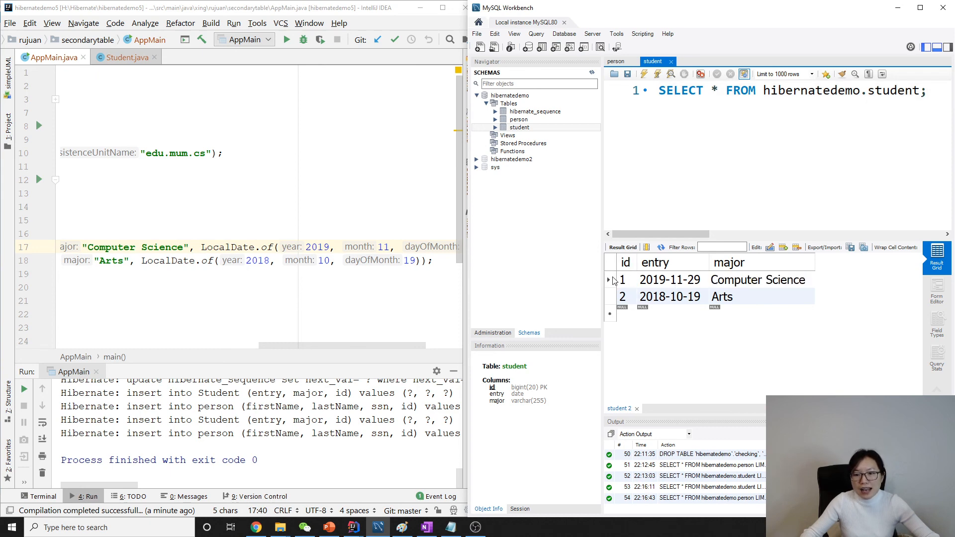
pyautogui.click(626, 62)
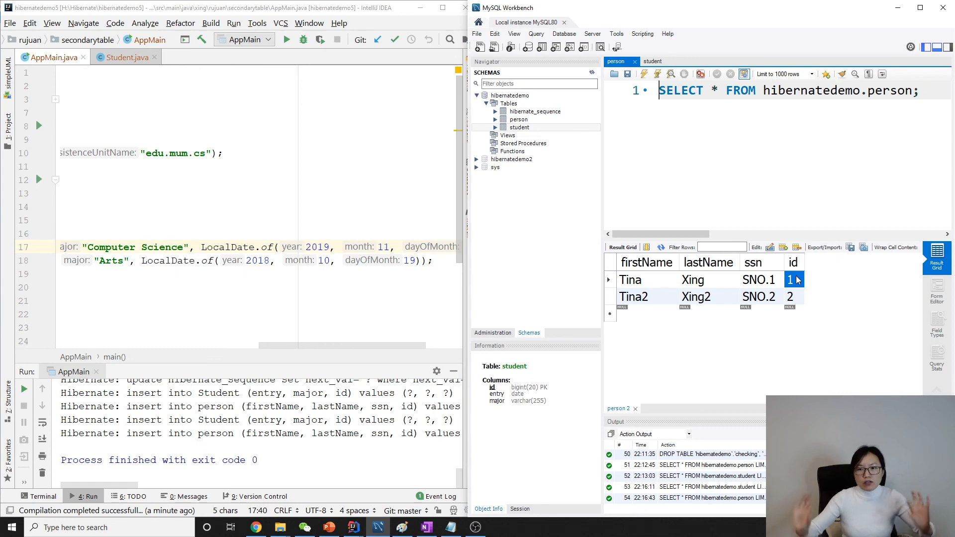
pyautogui.moveTo(425, 346); pyautogui.dragTo(298, 316)
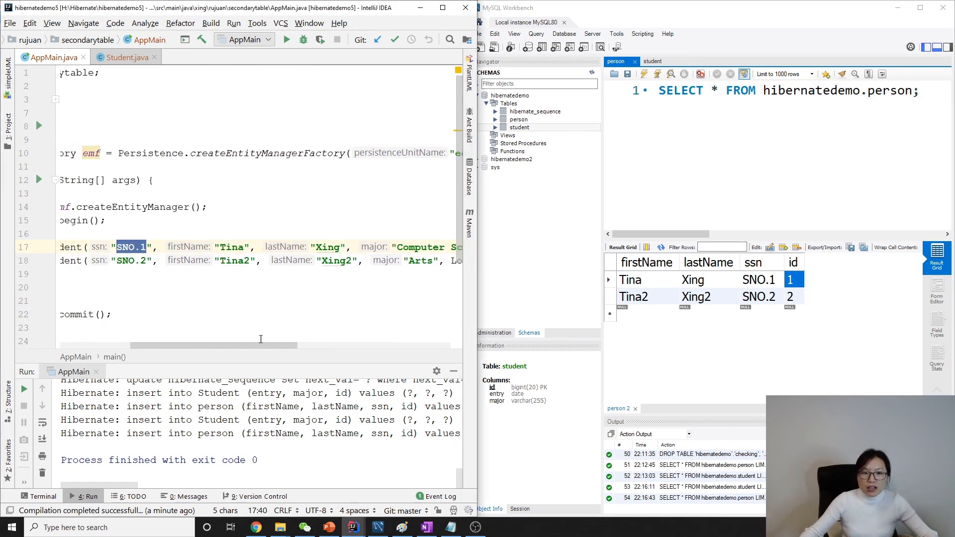
pyautogui.moveTo(267, 345); pyautogui.dragTo(224, 346)
pyautogui.click(265, 295)
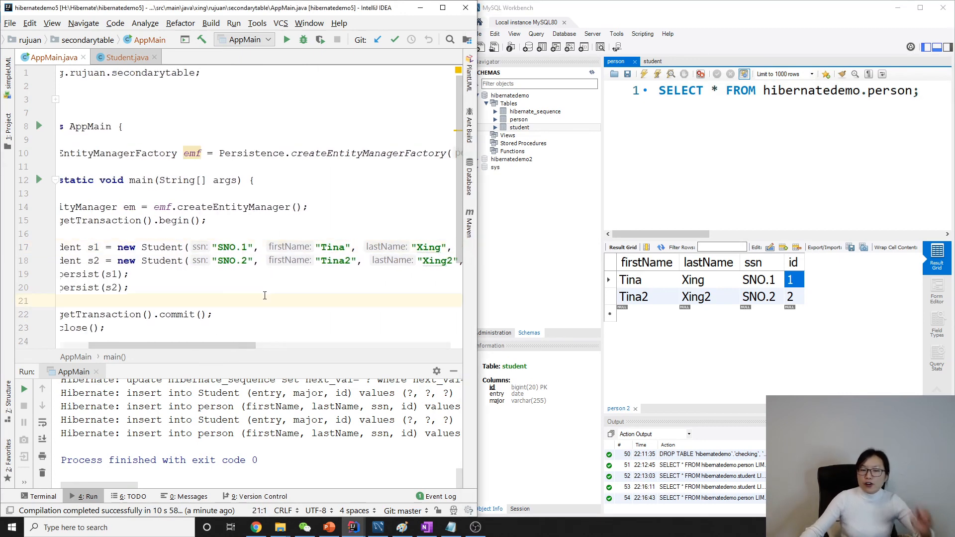